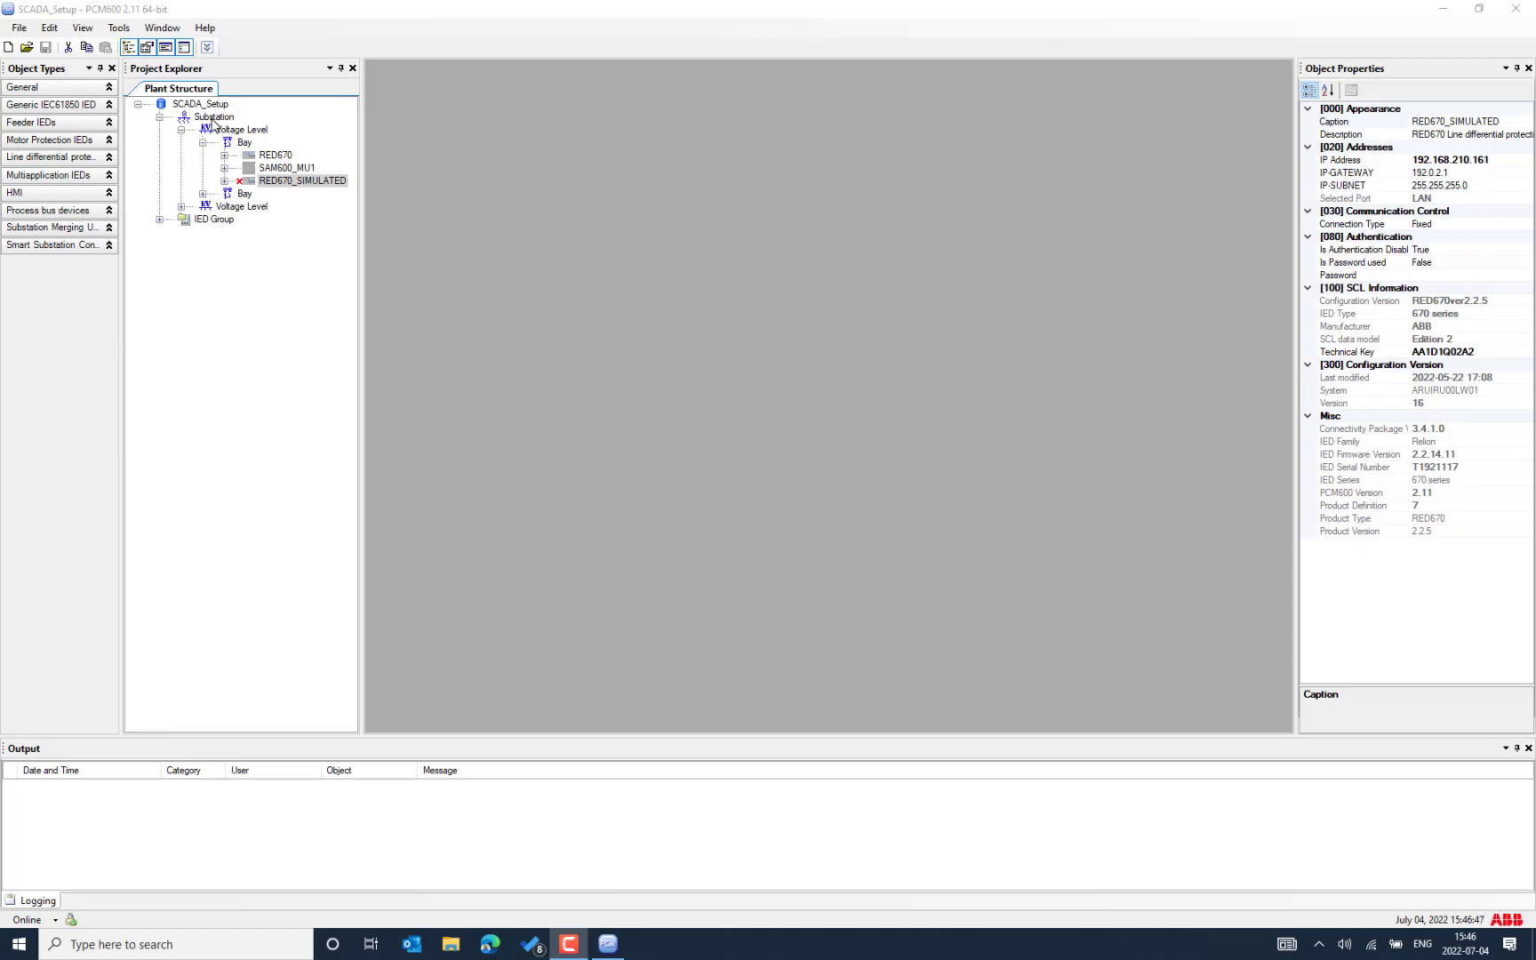
Export the Substation node as an SCD file using IEC61850 Edition 2.1, replacing PCM600.scd in the StationScout OMICRON folder.
{"action": "left_click", "coordinate": [212, 117]}
{"action": "right_click", "coordinate": [211, 119]}
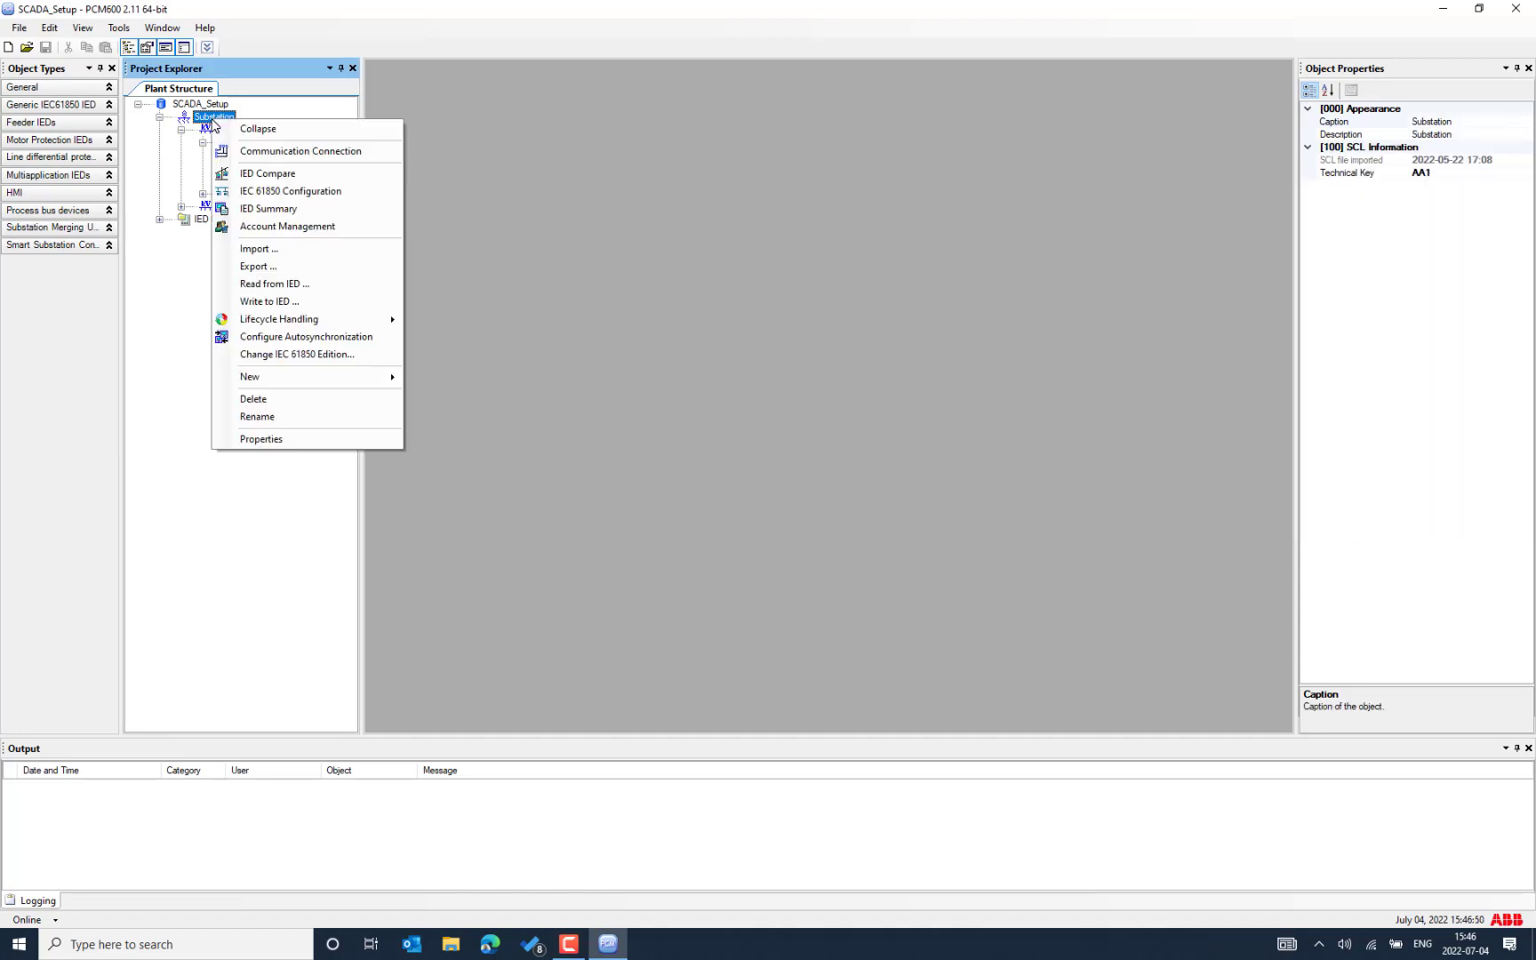
{"action": "left_click", "coordinate": [285, 268]}
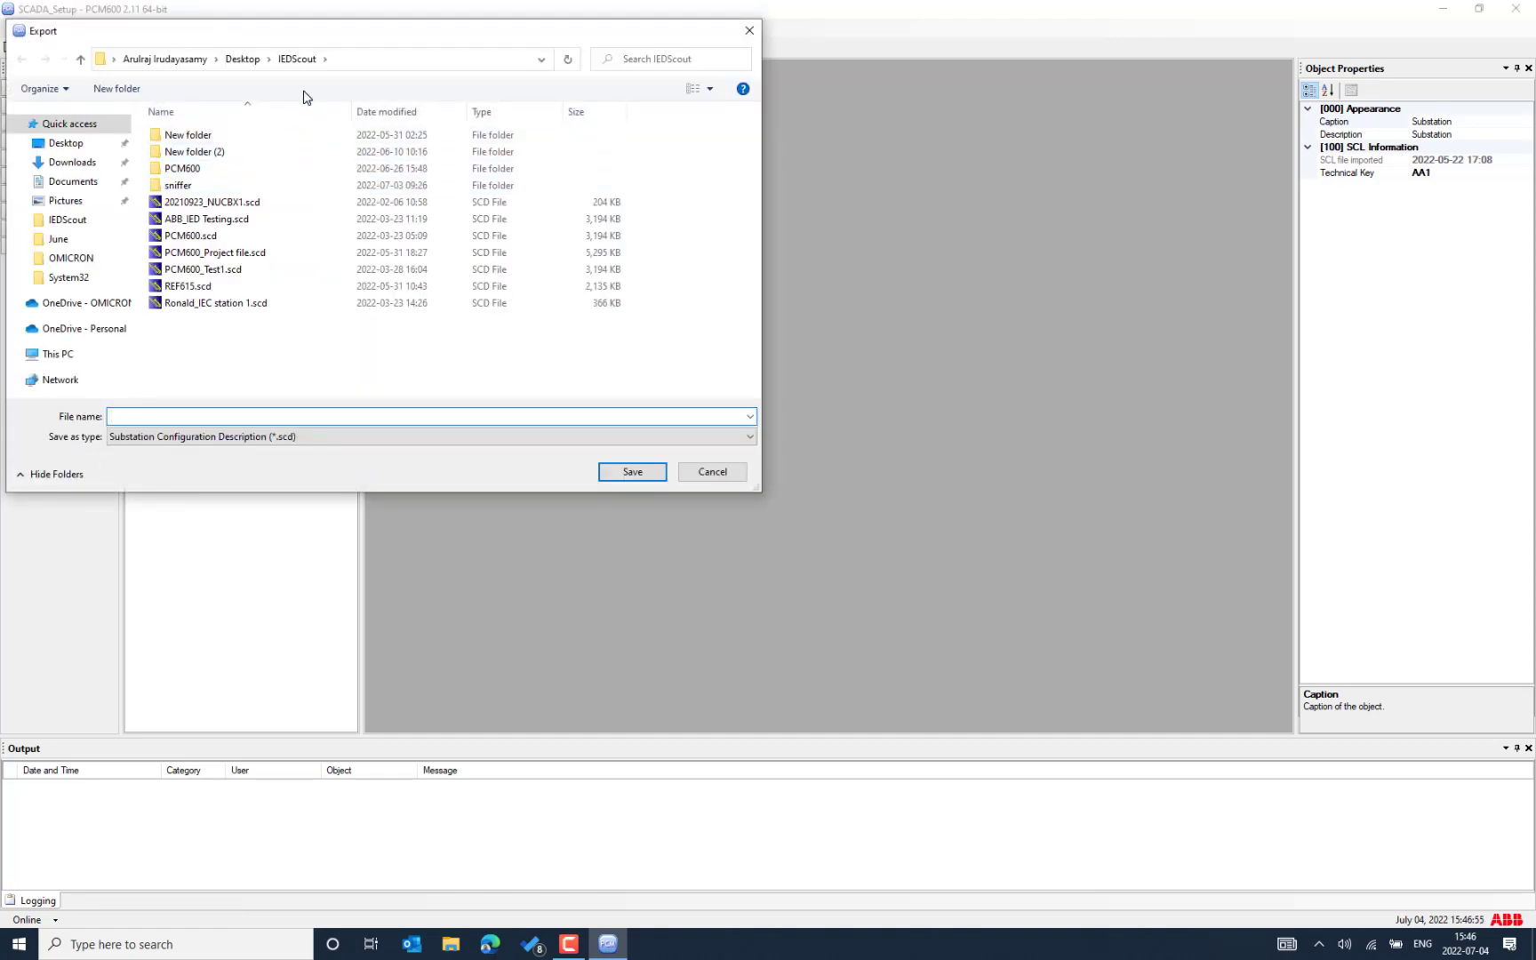
{"action": "left_click", "coordinate": [105, 260]}
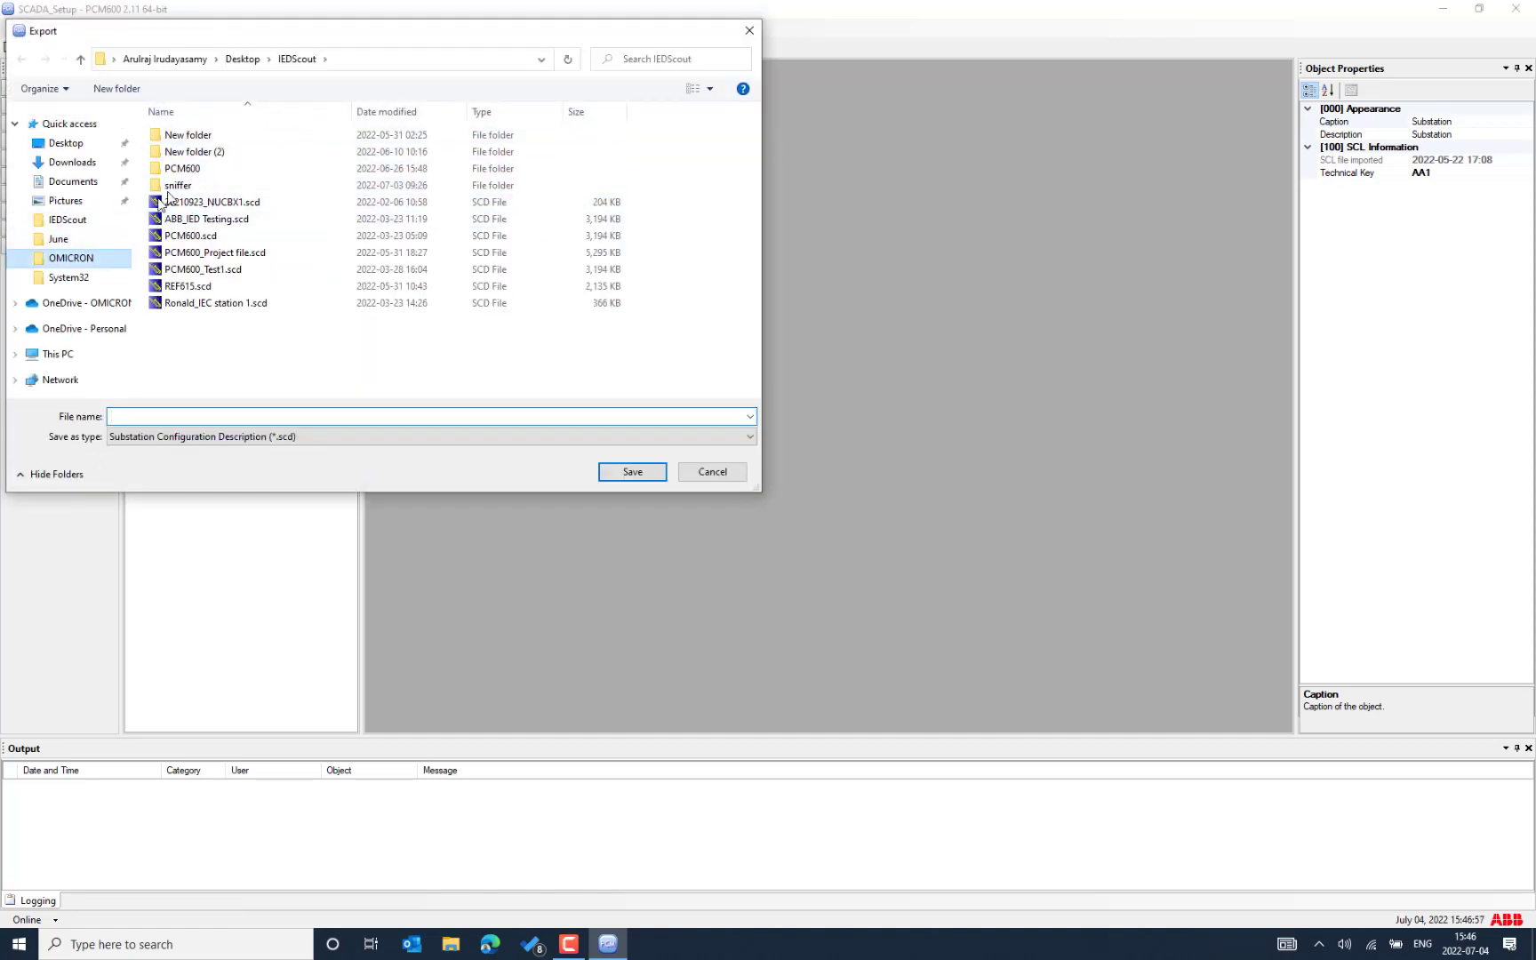
{"action": "left_click", "coordinate": [247, 135]}
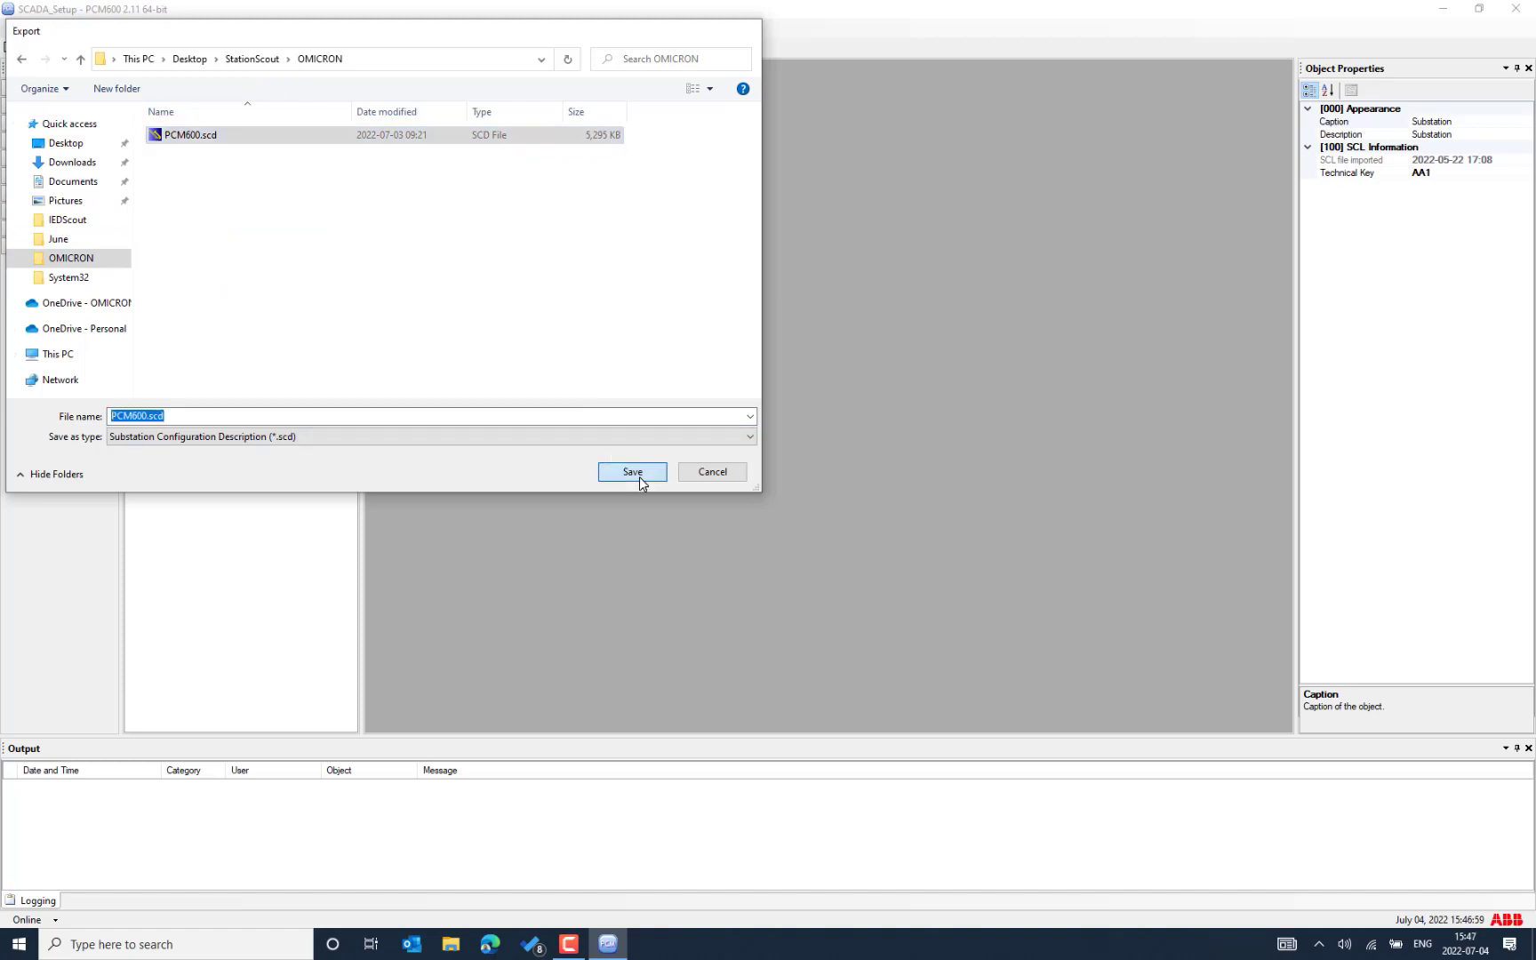
{"action": "left_click", "coordinate": [638, 474]}
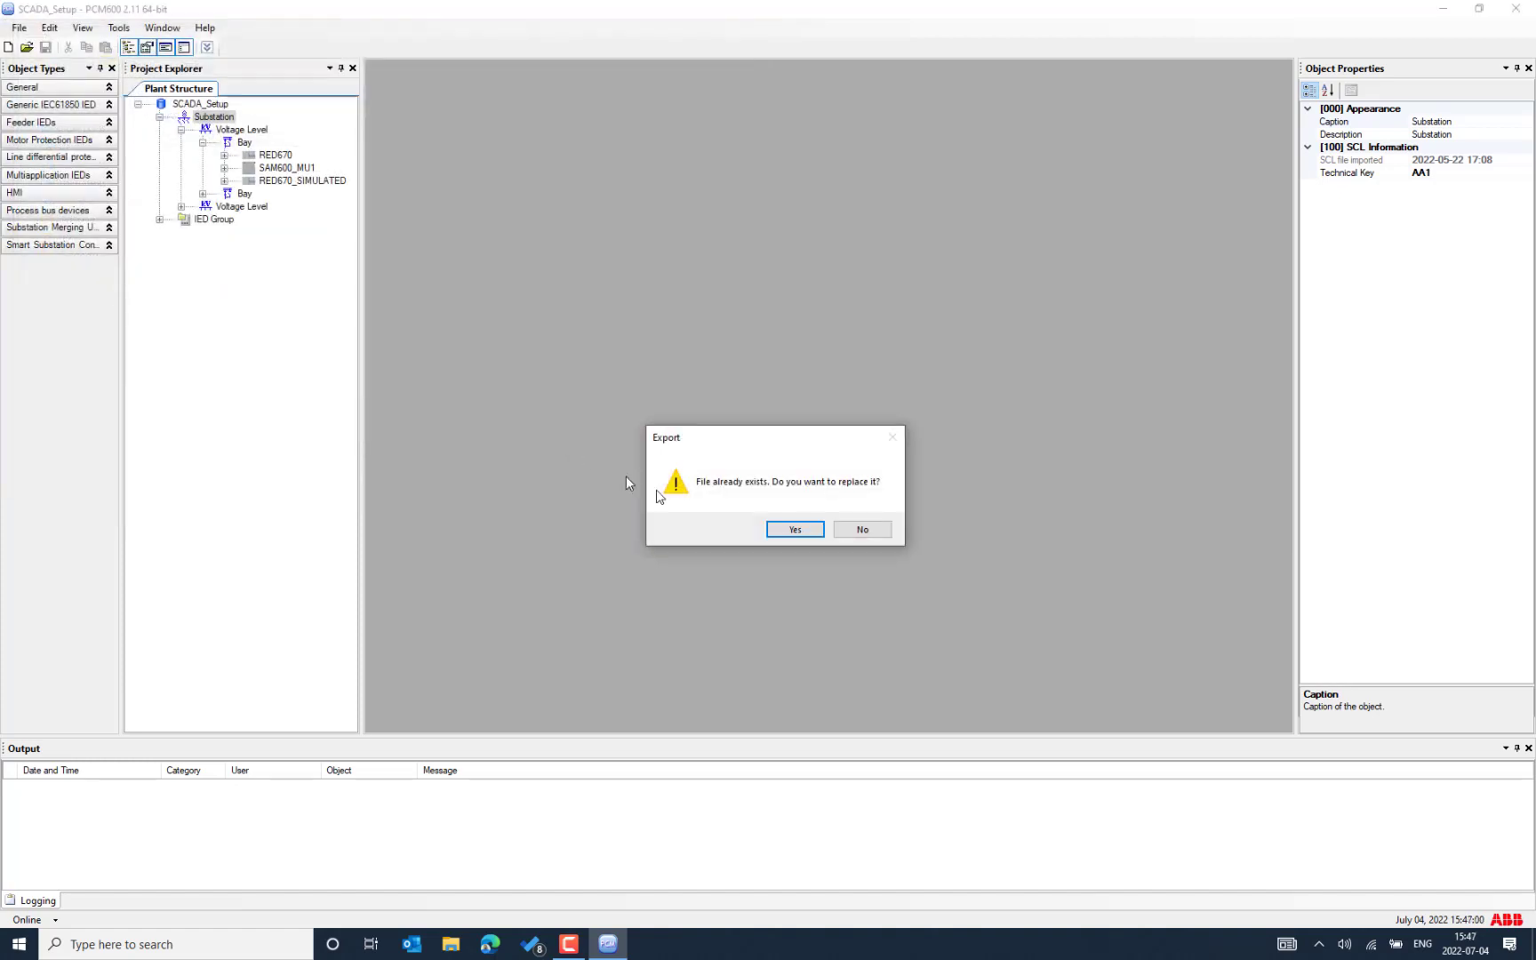
{"action": "left_click", "coordinate": [793, 528]}
{"action": "left_click", "coordinate": [655, 427]}
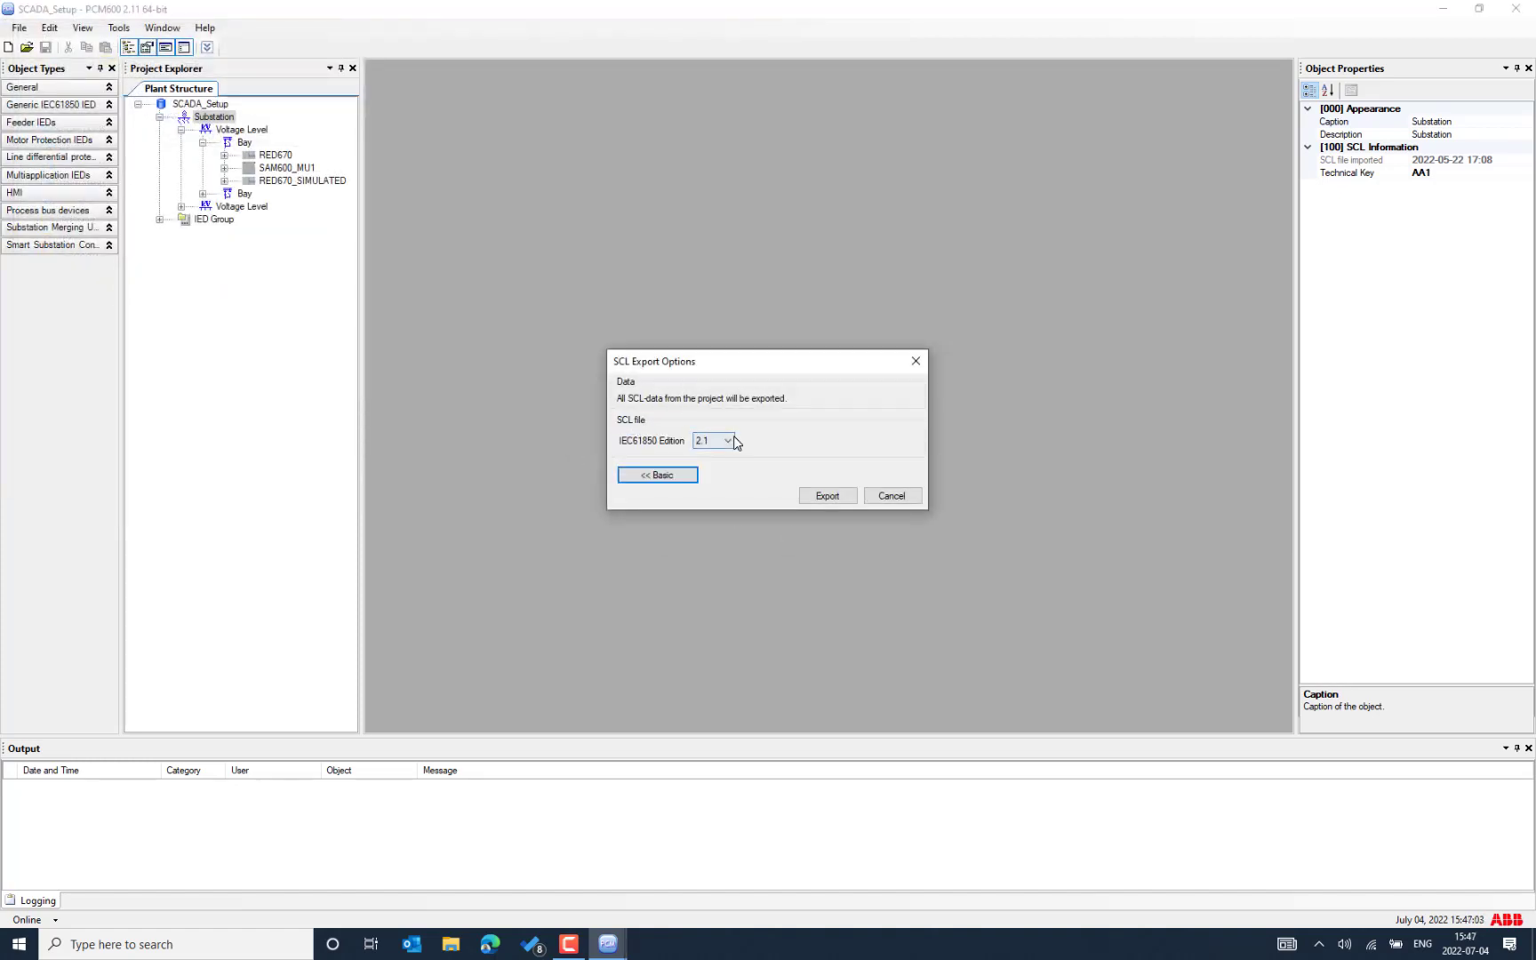
{"action": "left_click", "coordinate": [825, 498]}
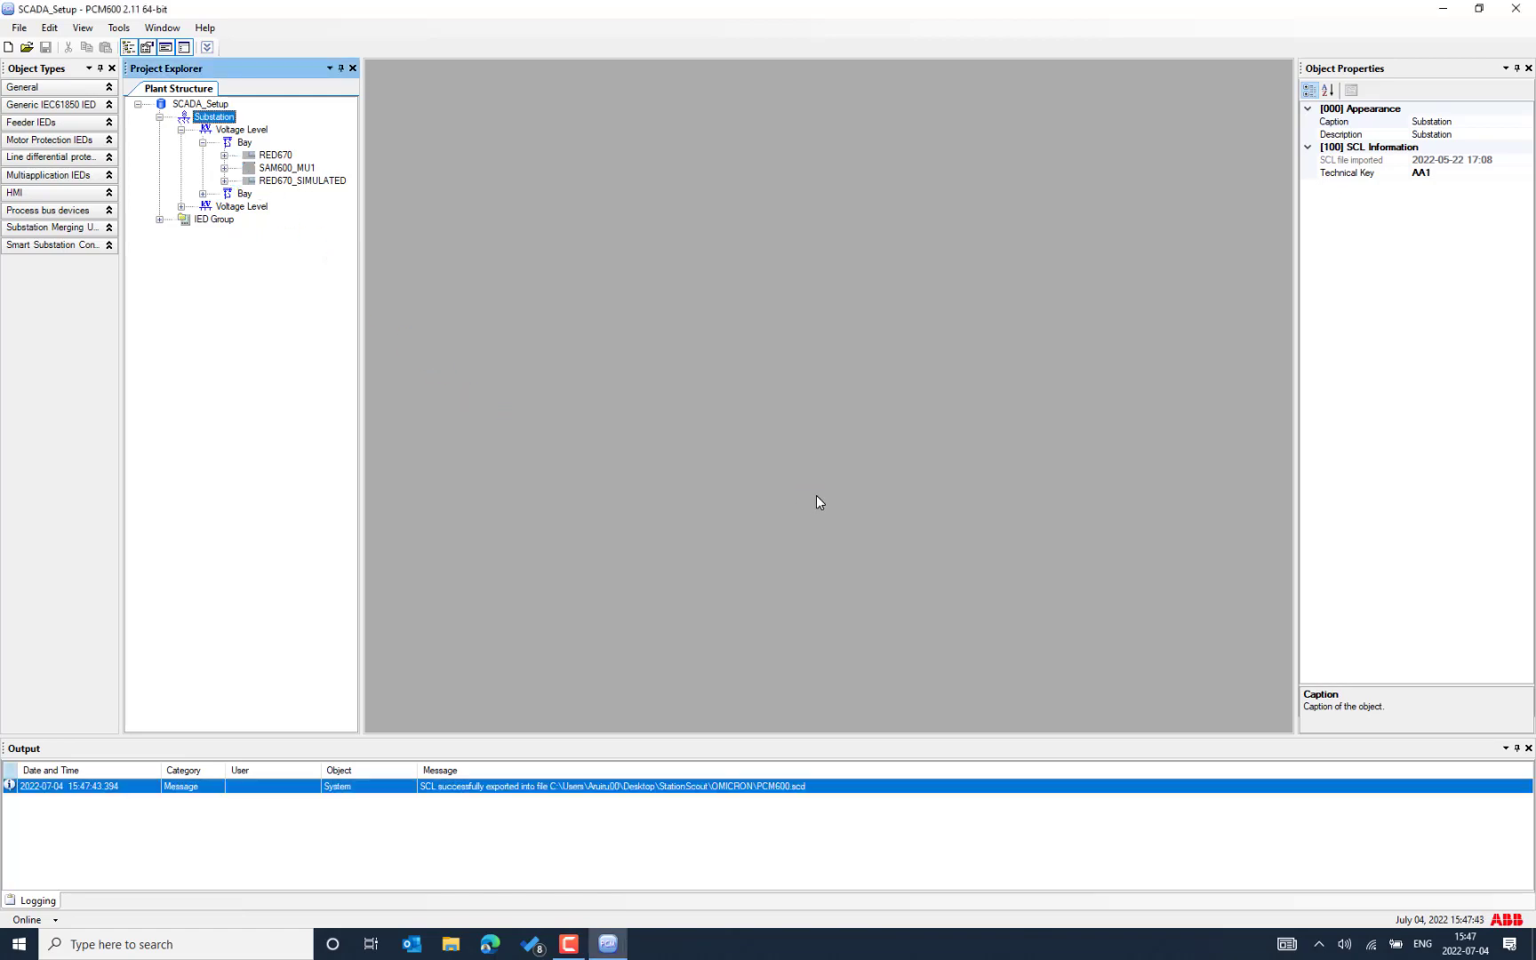
{"action": "left_click", "coordinate": [782, 787]}
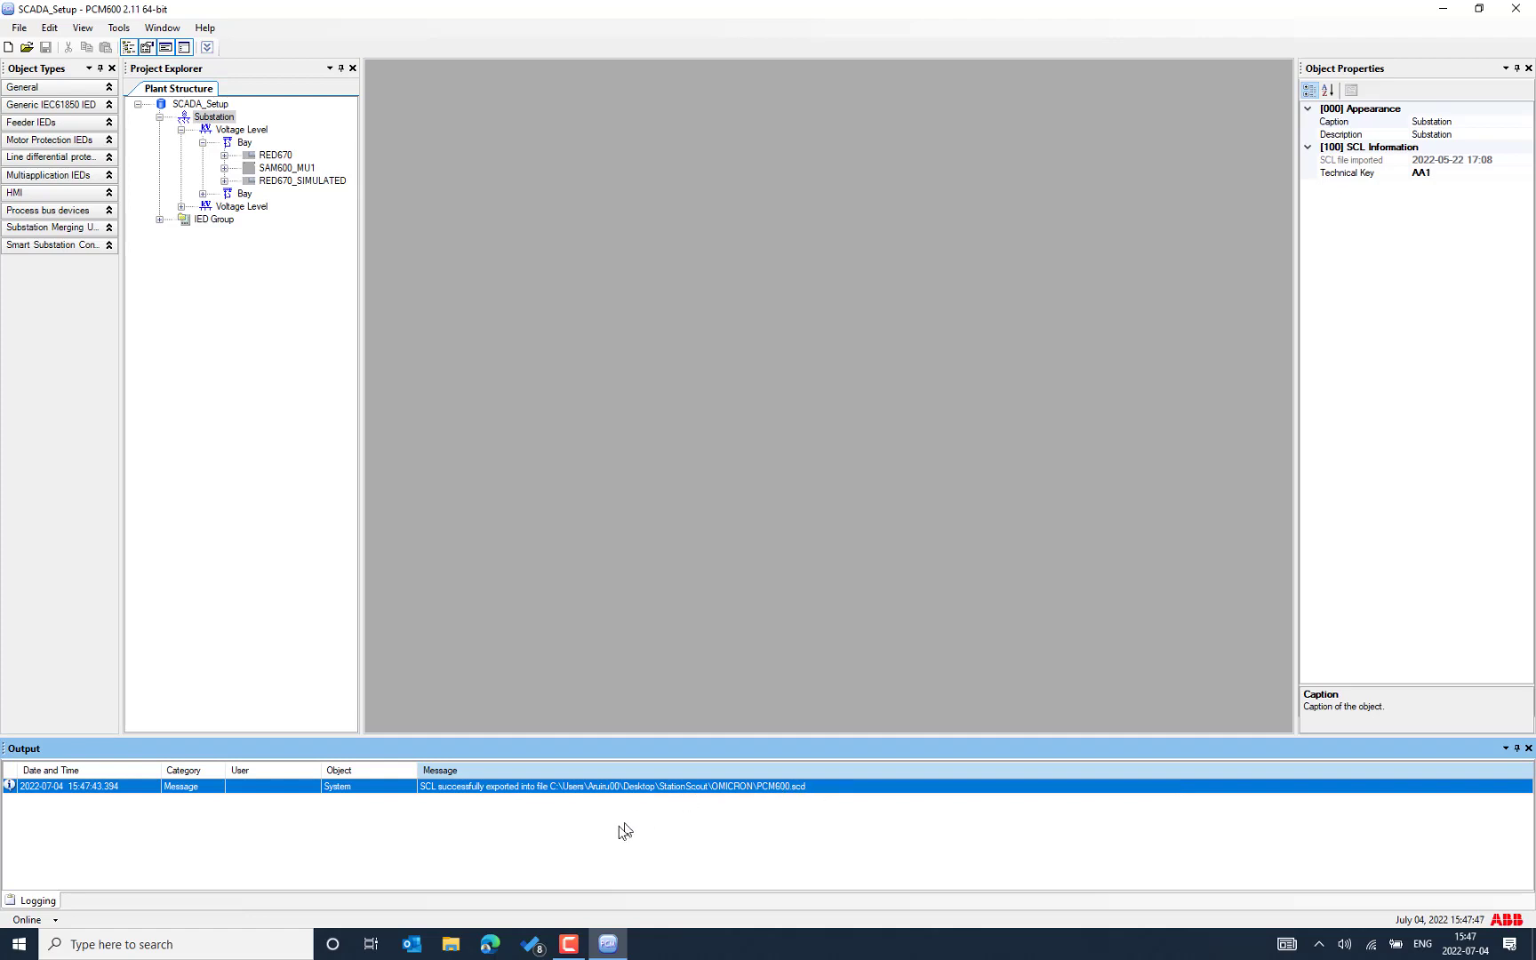
Launch IEDScout in a maximized window and check which network adapter is configured for Client/Server and GOOSE.
{"action": "left_click", "coordinate": [28, 947]}
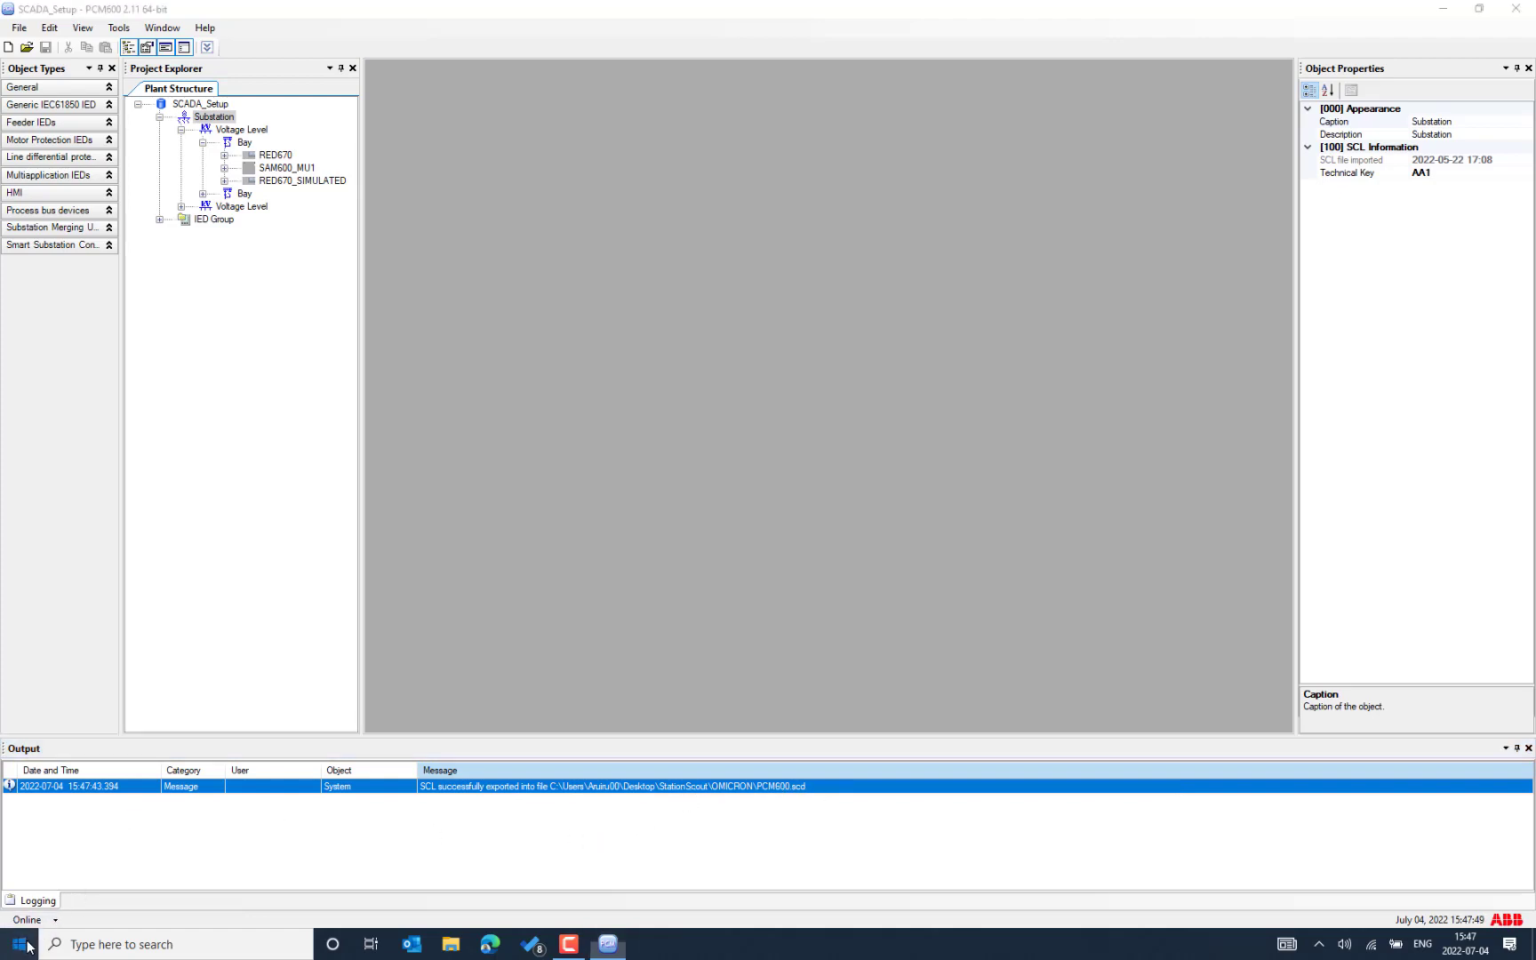
{"action": "type", "text": "ied"}
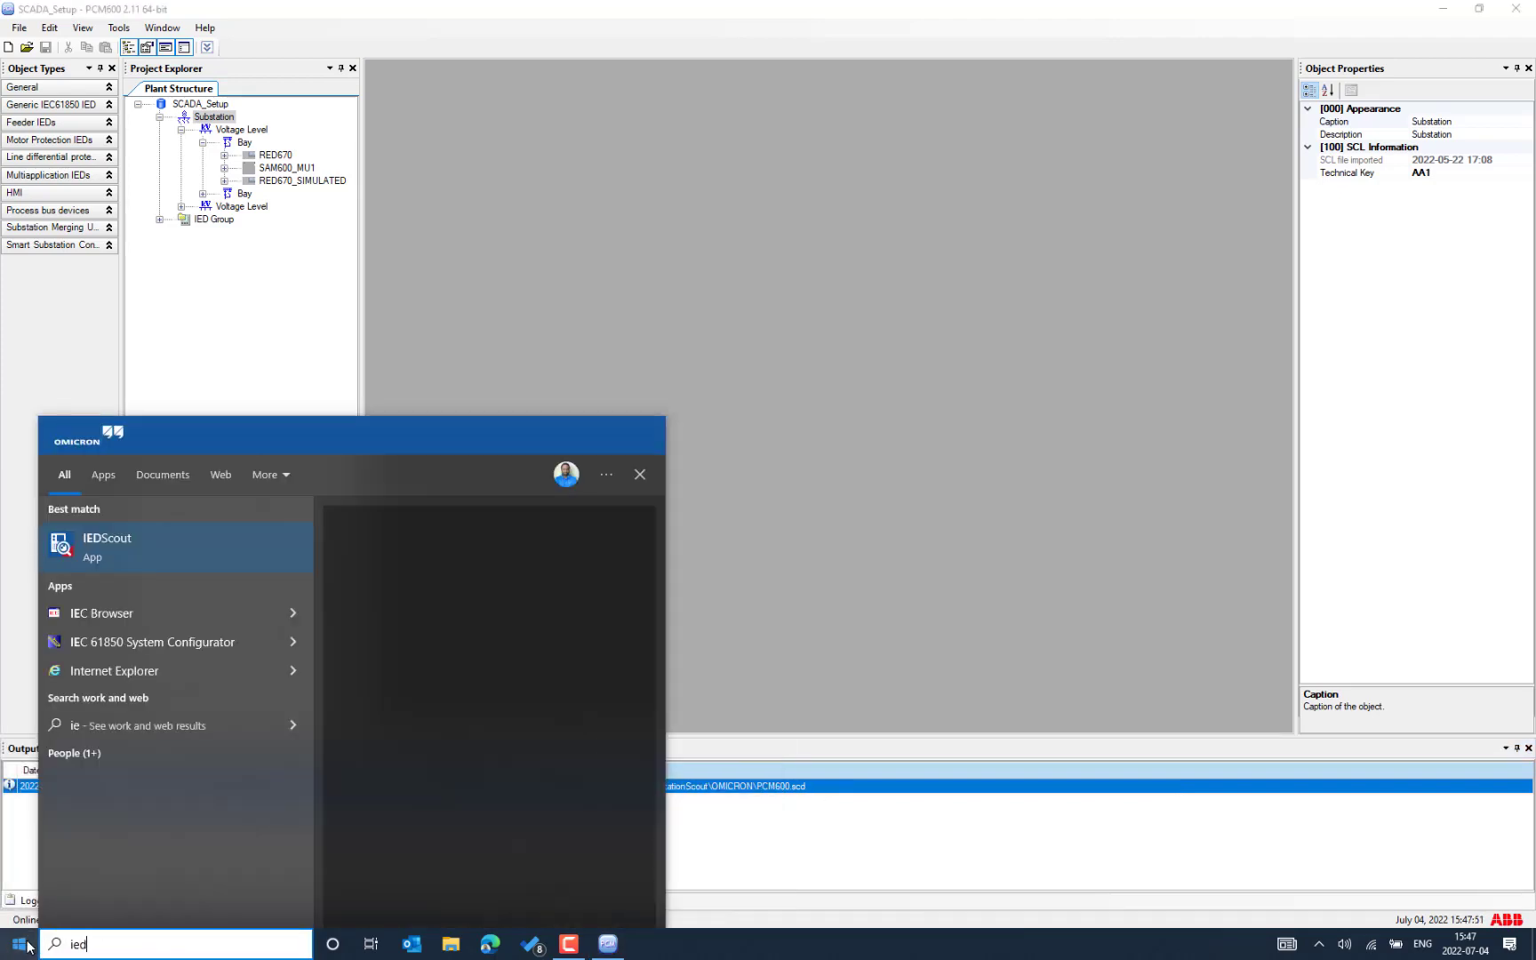
{"action": "left_click", "coordinate": [166, 531]}
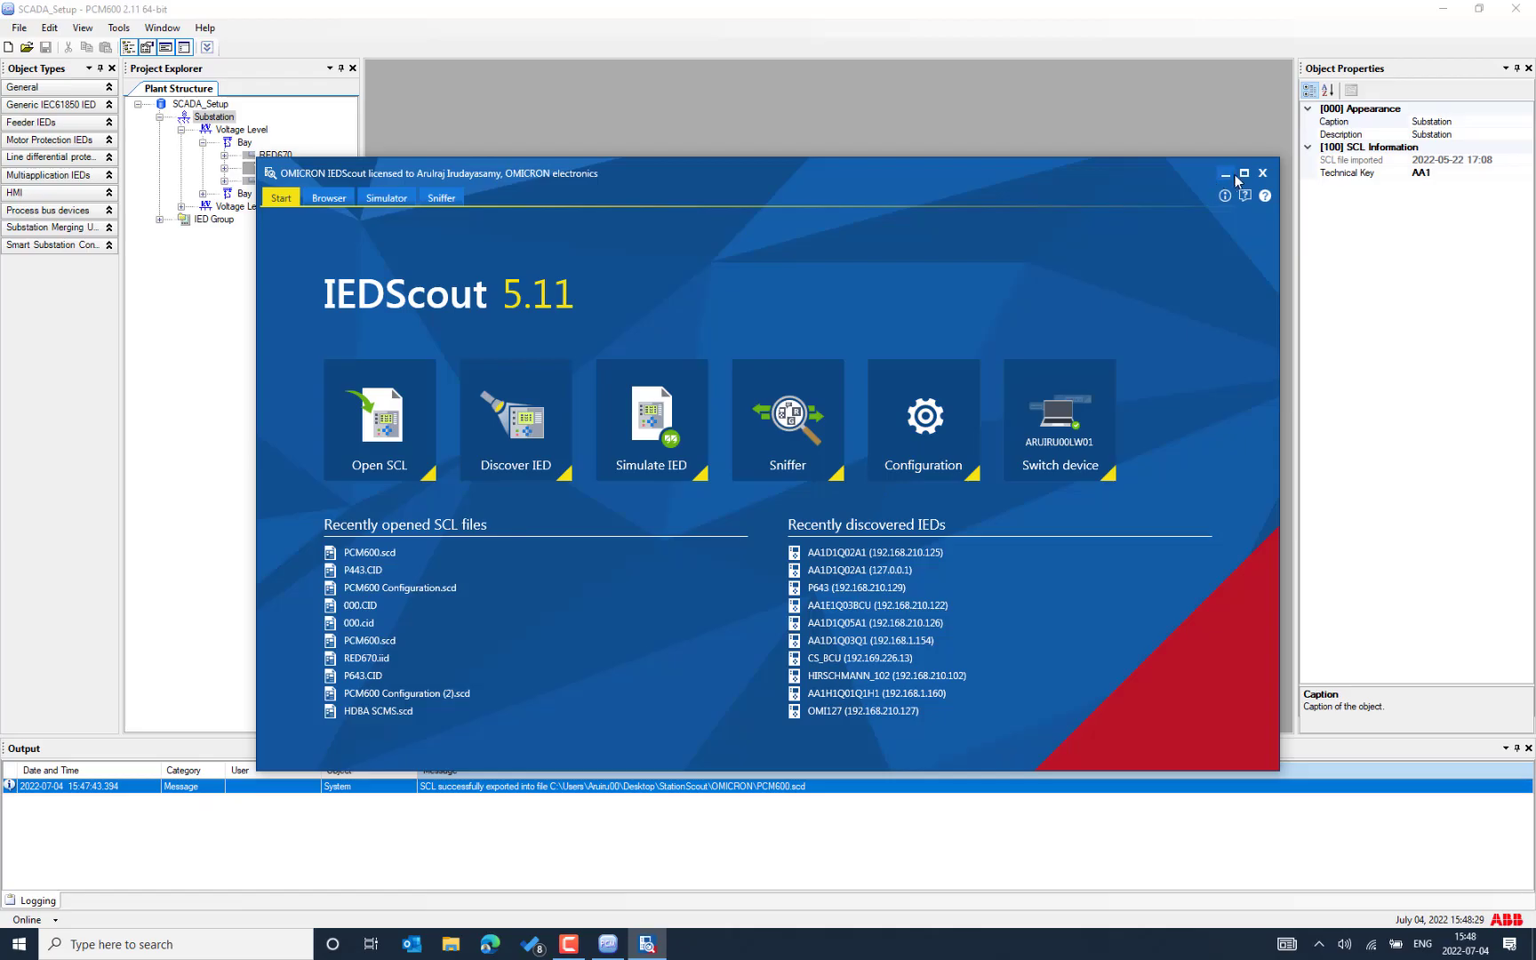
{"action": "left_click", "coordinate": [1245, 176]}
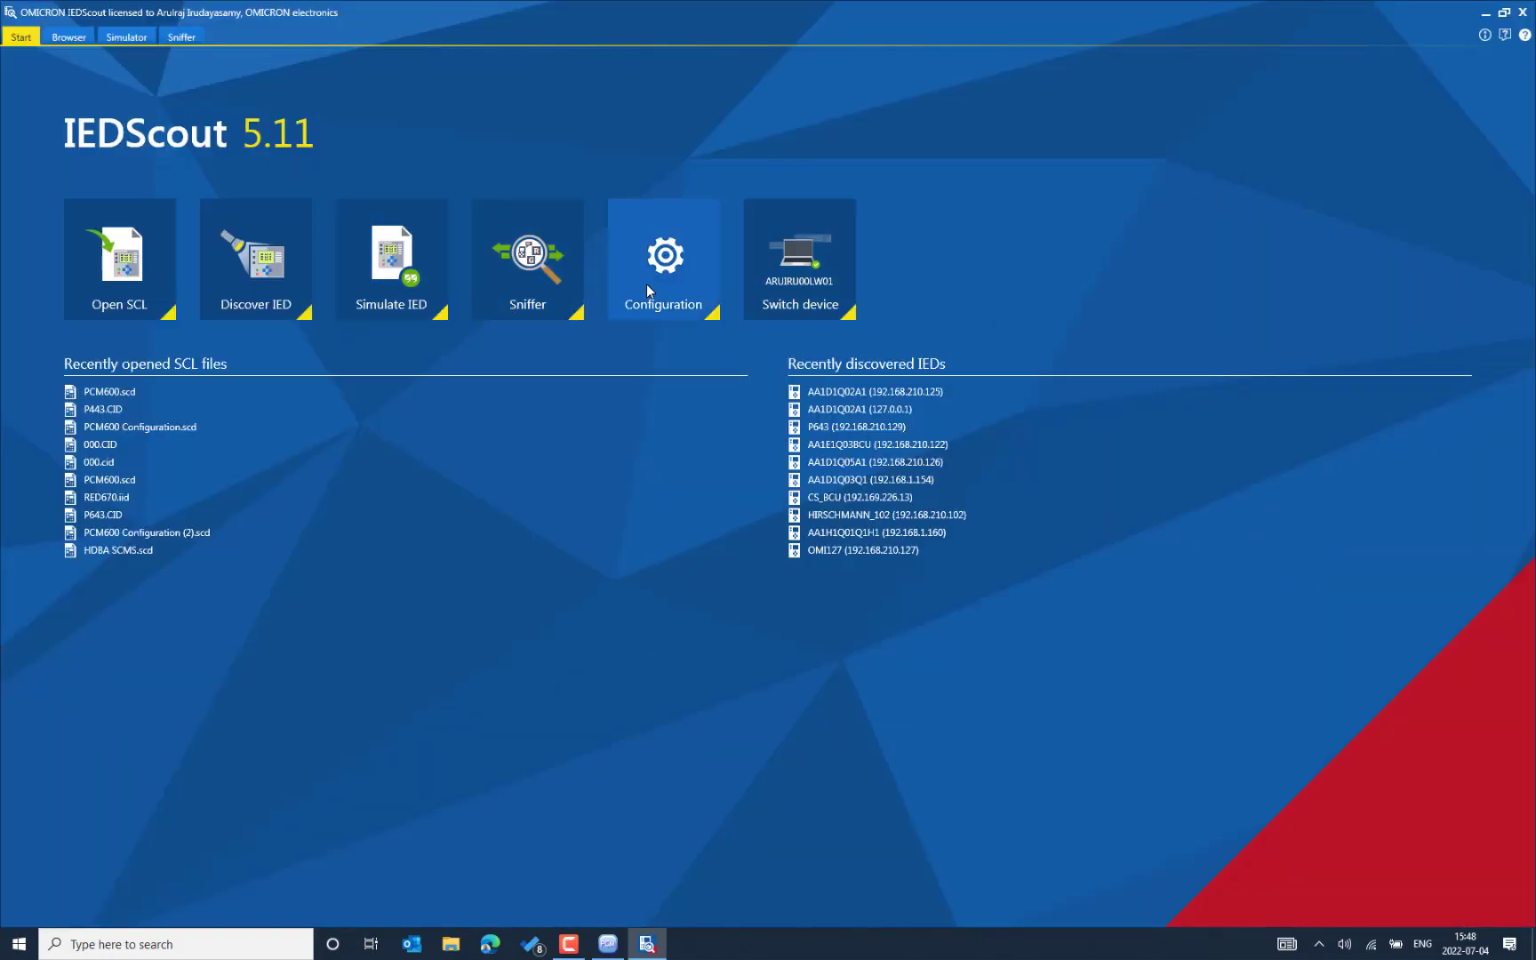
{"action": "left_click", "coordinate": [647, 285]}
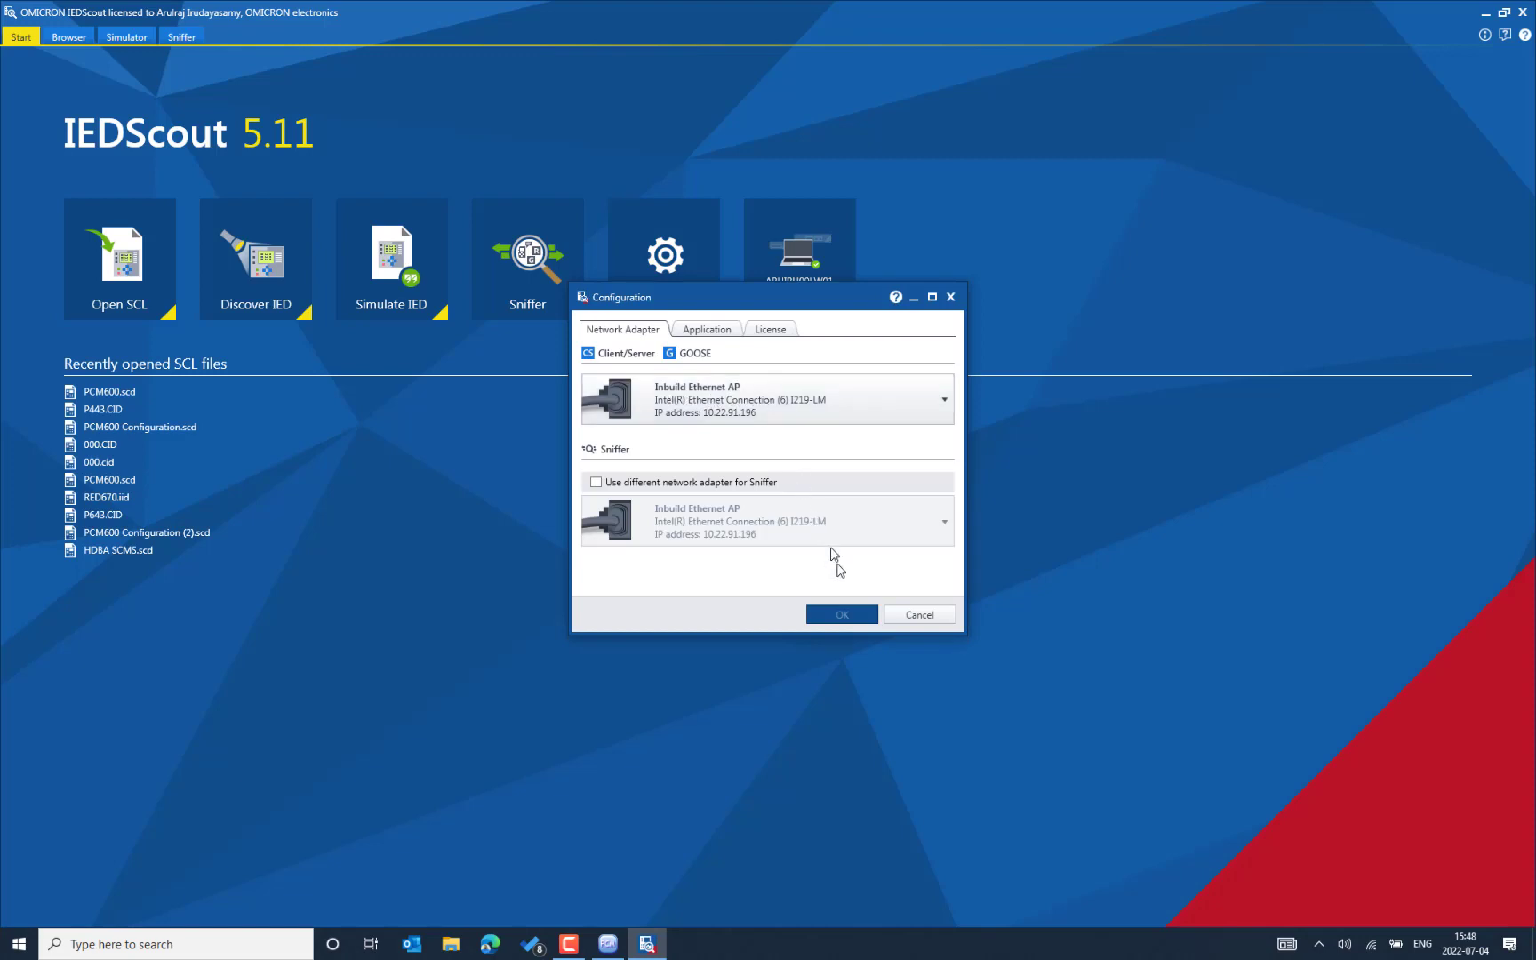
{"action": "left_click", "coordinate": [904, 621]}
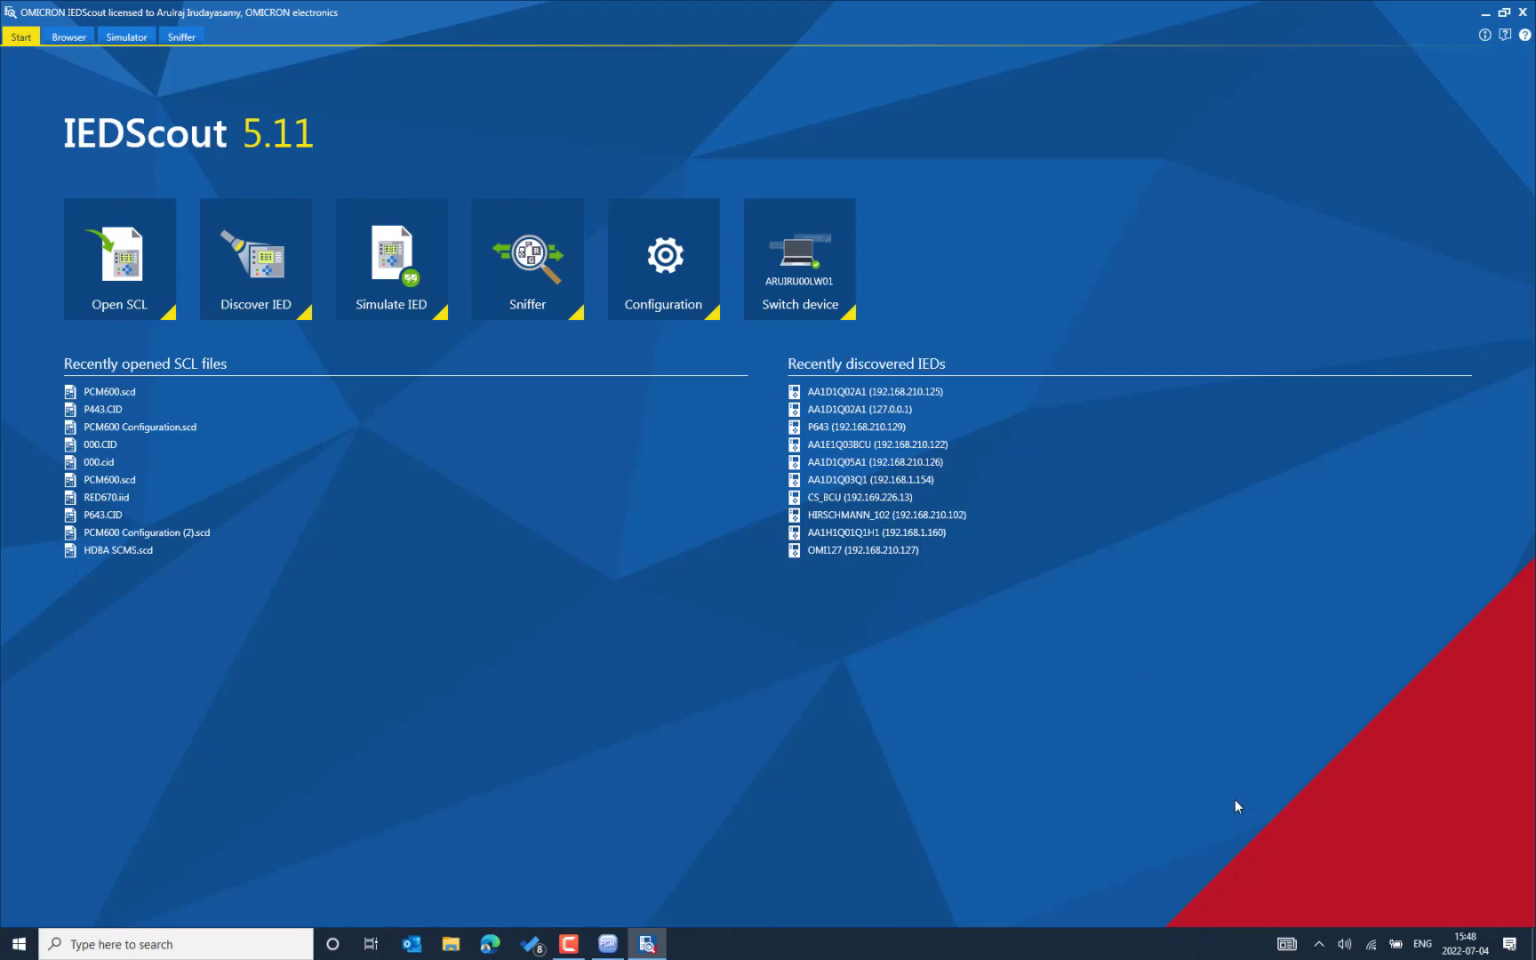
Open the Internet Protocol Version 4 properties of the Inbuild Ethernet AP connection in the Windows network settings.
{"action": "right_click", "coordinate": [1372, 944]}
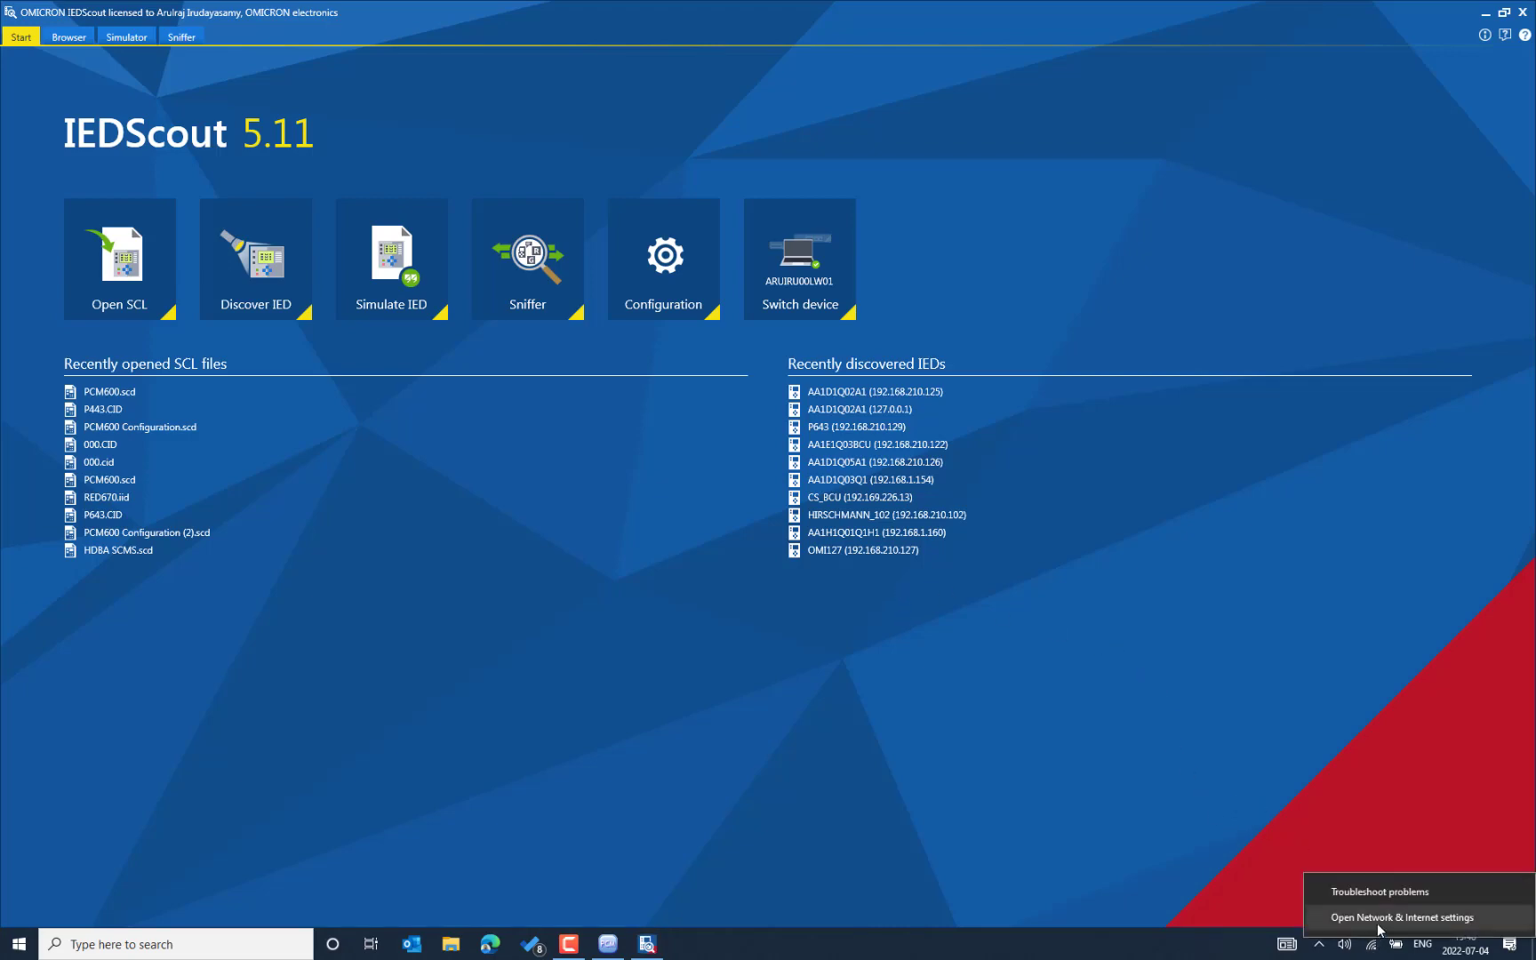
{"action": "left_click", "coordinate": [1378, 920]}
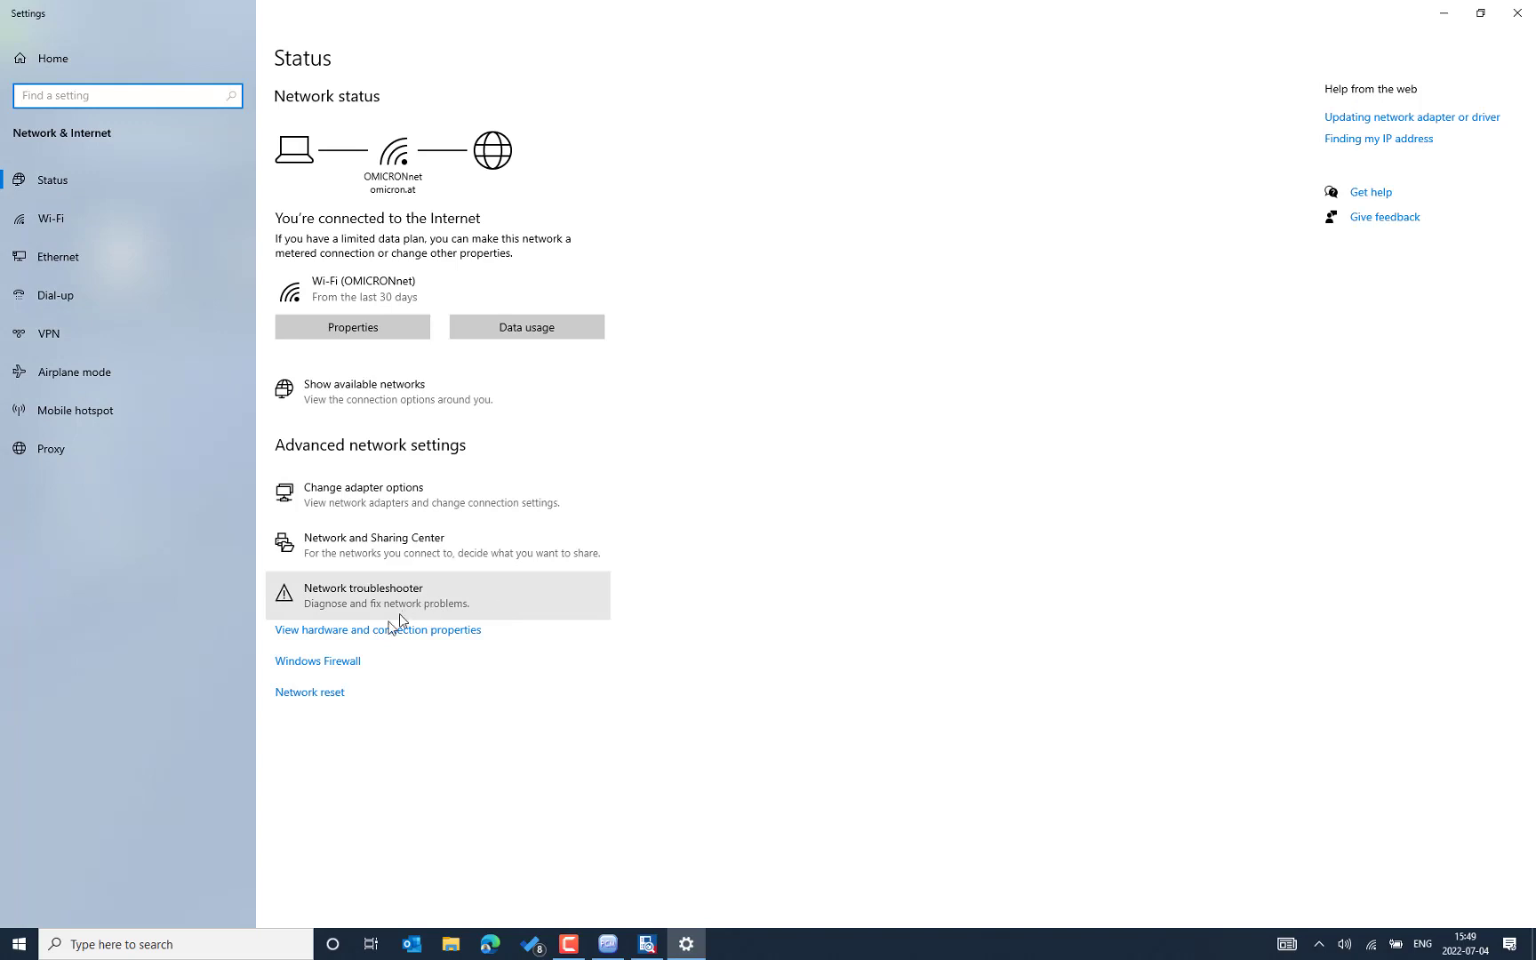
{"action": "left_click", "coordinate": [374, 551]}
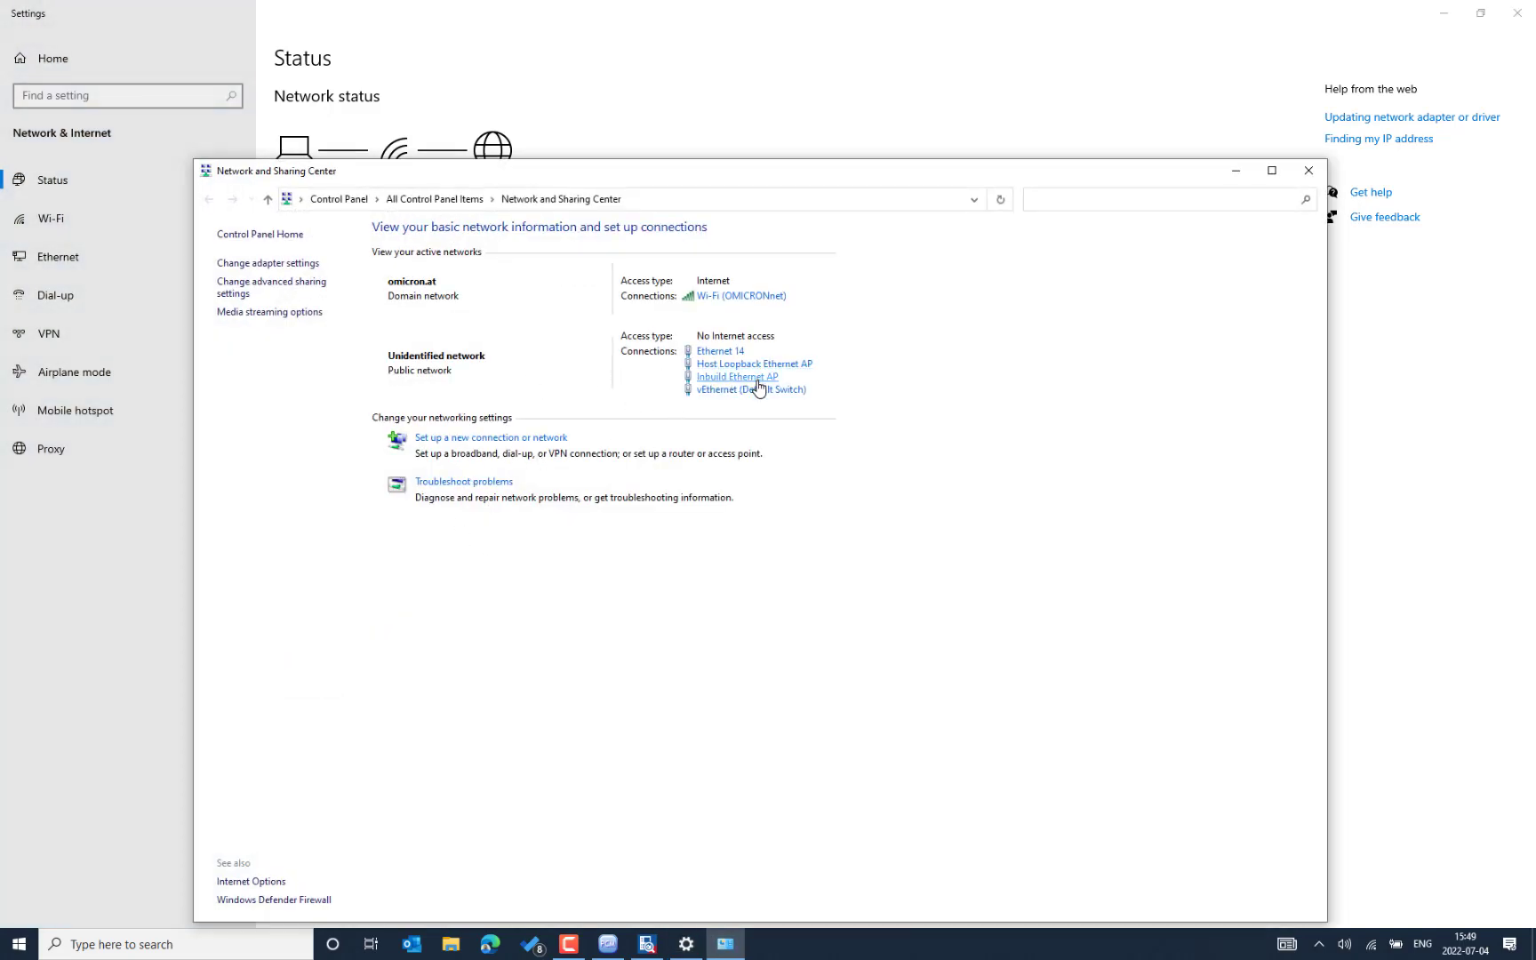
{"action": "left_click", "coordinate": [738, 377]}
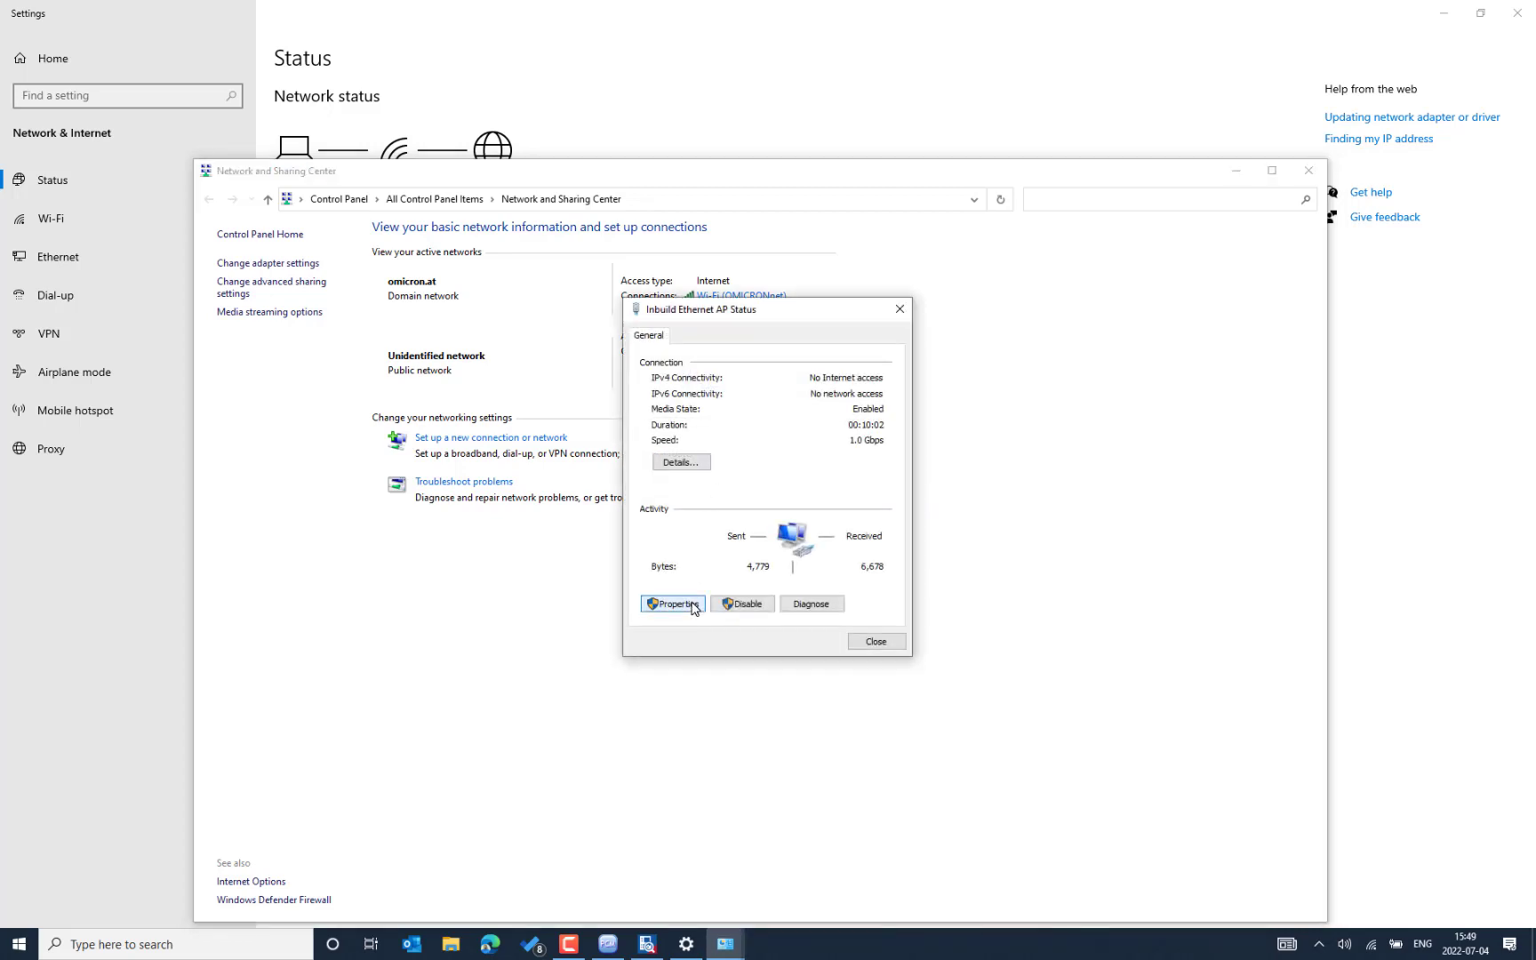
{"action": "left_click", "coordinate": [674, 605]}
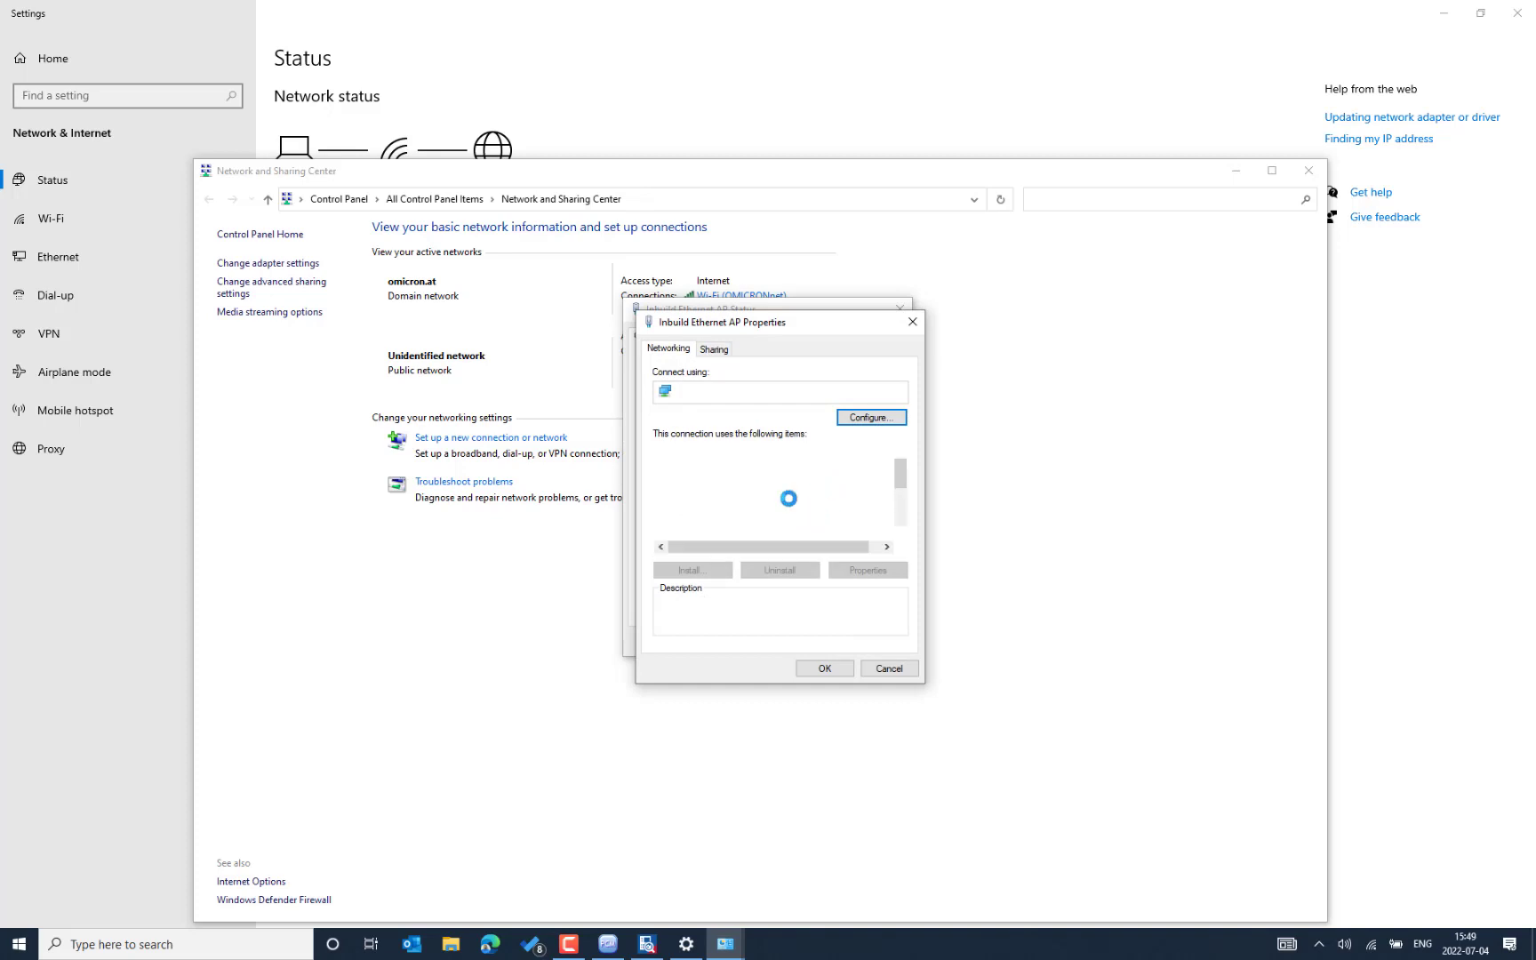
{"action": "scroll", "coordinate": [807, 513], "scroll_direction": "down", "scroll_amount": 1}
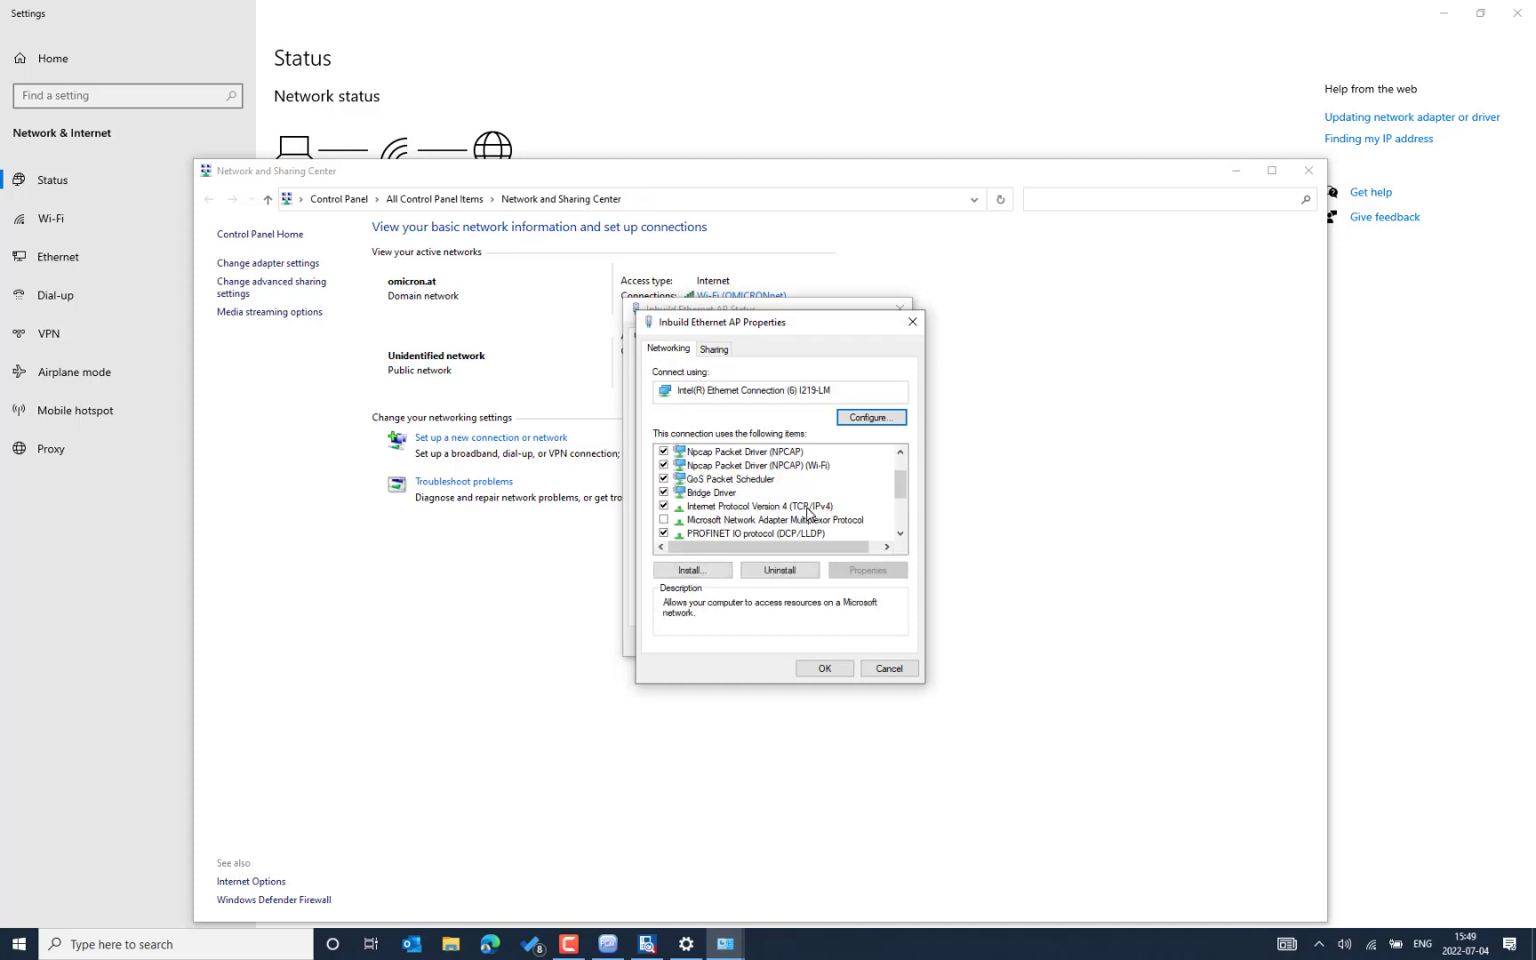
{"action": "left_click", "coordinate": [811, 507]}
{"action": "left_click", "coordinate": [868, 570]}
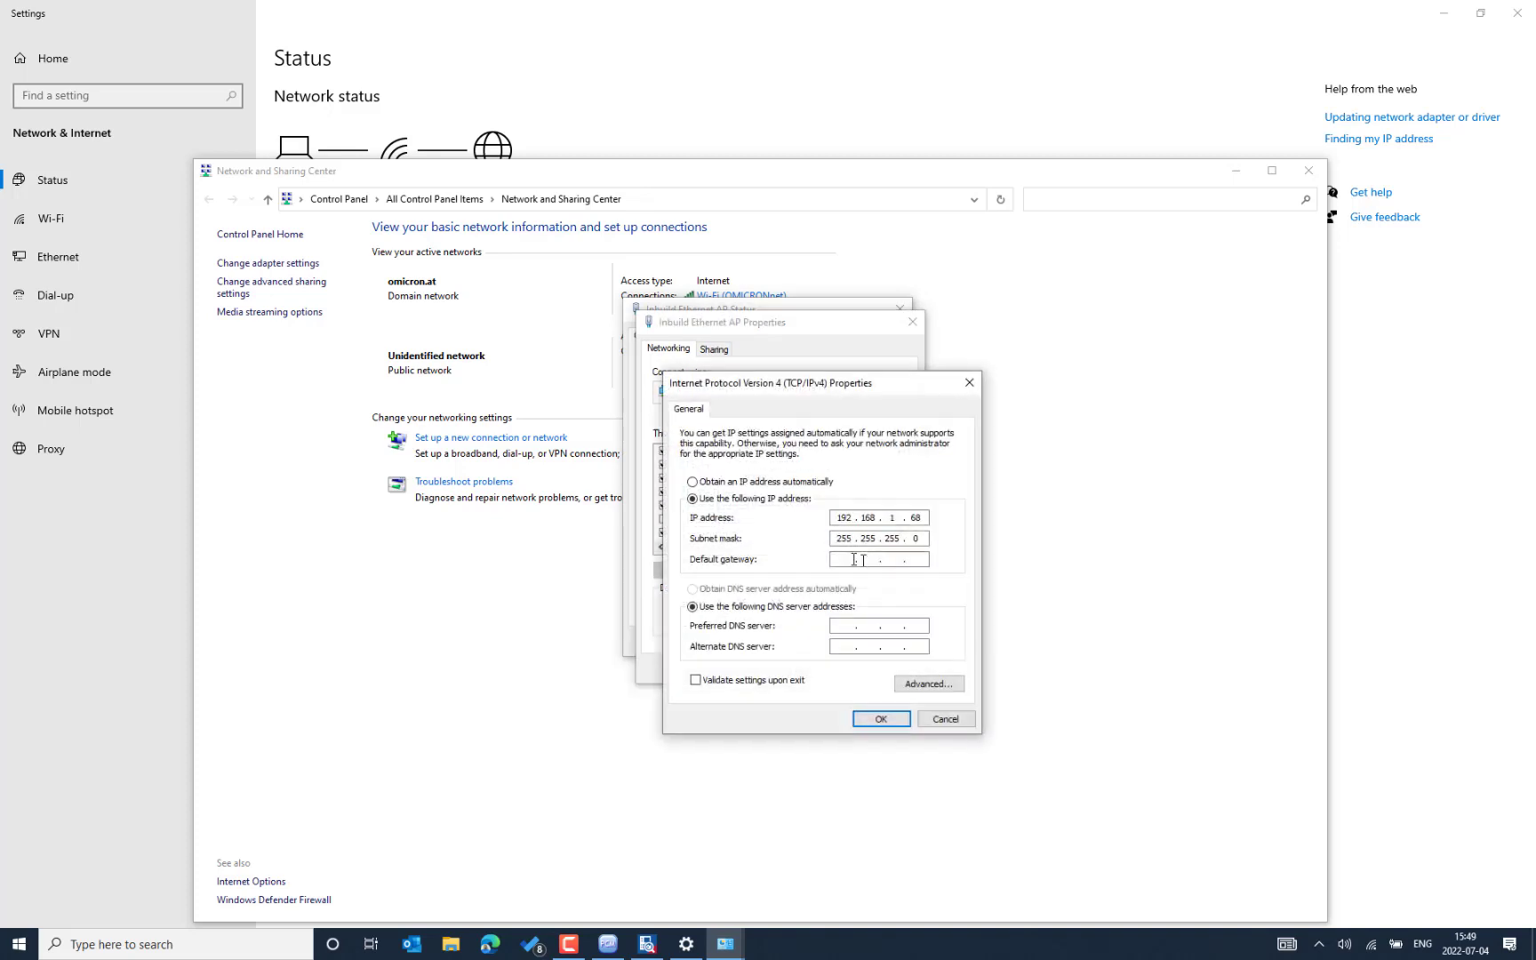
Add IP address 192.168.210.161 with subnet mask 255.255.255.0 to the adapter and apply it, keeping the conflicting 10.22.91.196 address.
{"action": "left_click", "coordinate": [924, 683]}
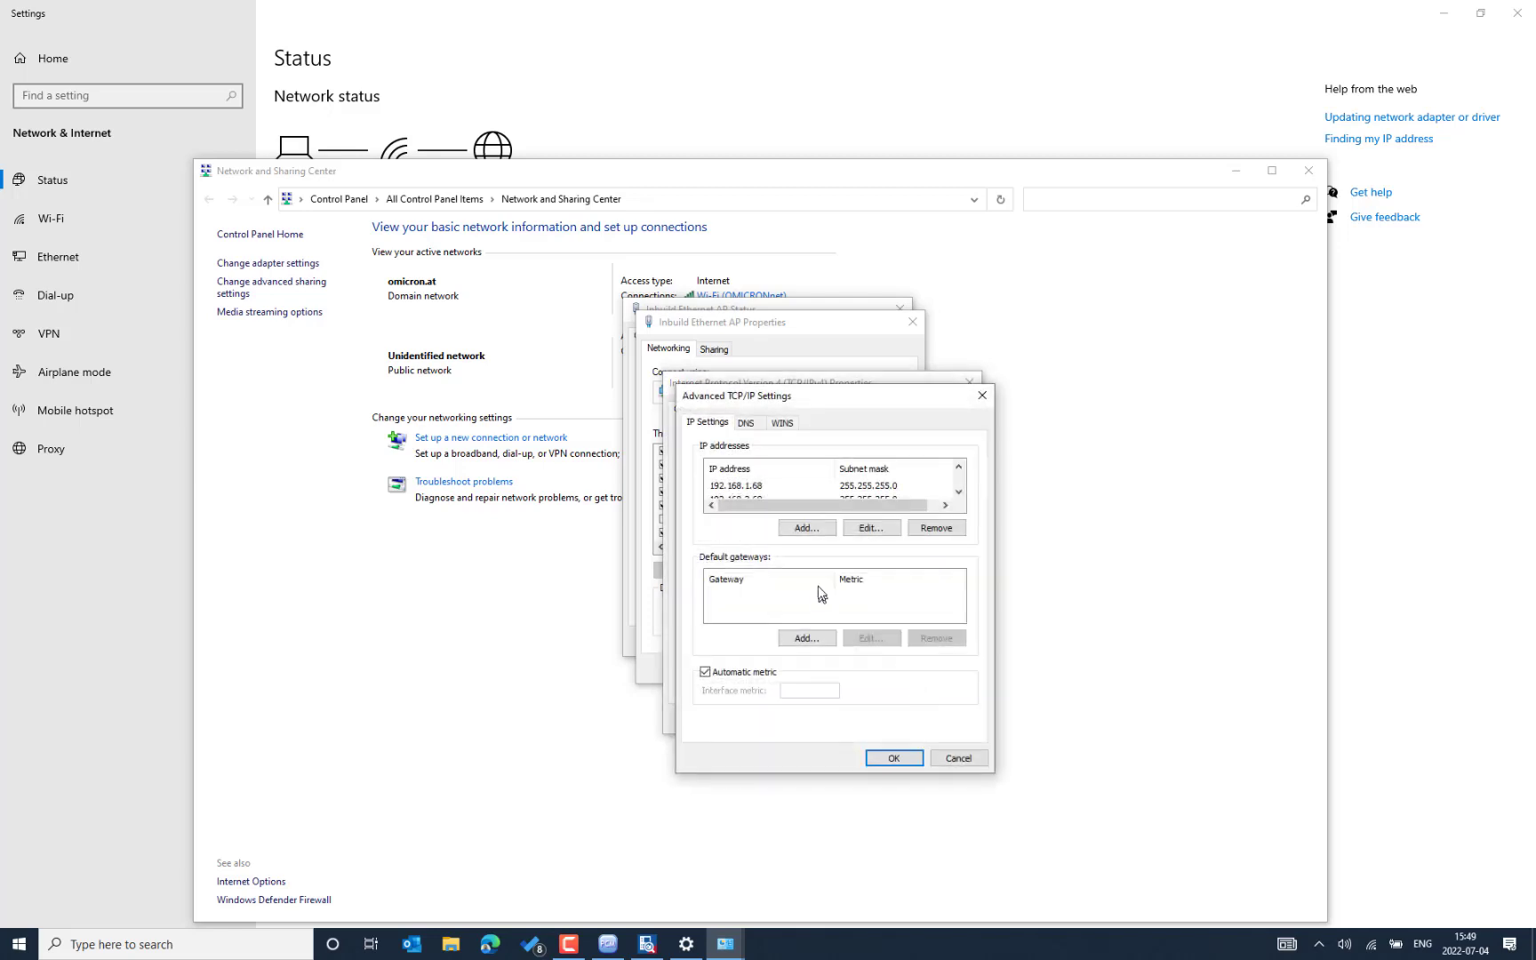
{"action": "left_click", "coordinate": [794, 532]}
{"action": "type", "text": "192 . 168 . 210 . 161"}
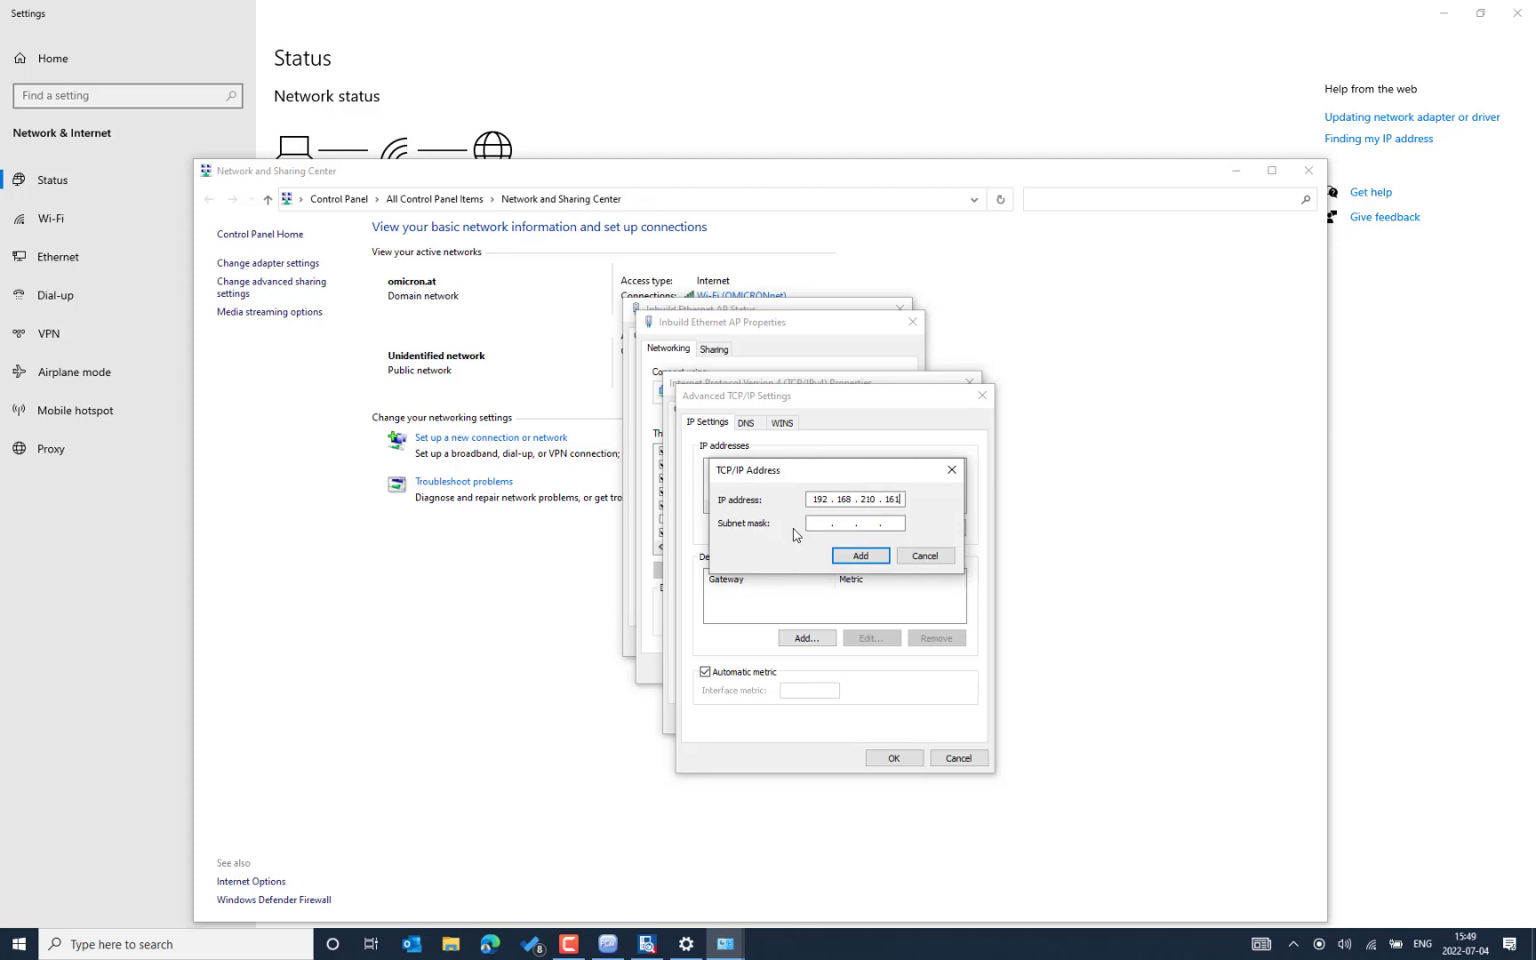
{"action": "left_click", "coordinate": [818, 523]}
{"action": "left_click", "coordinate": [849, 556]}
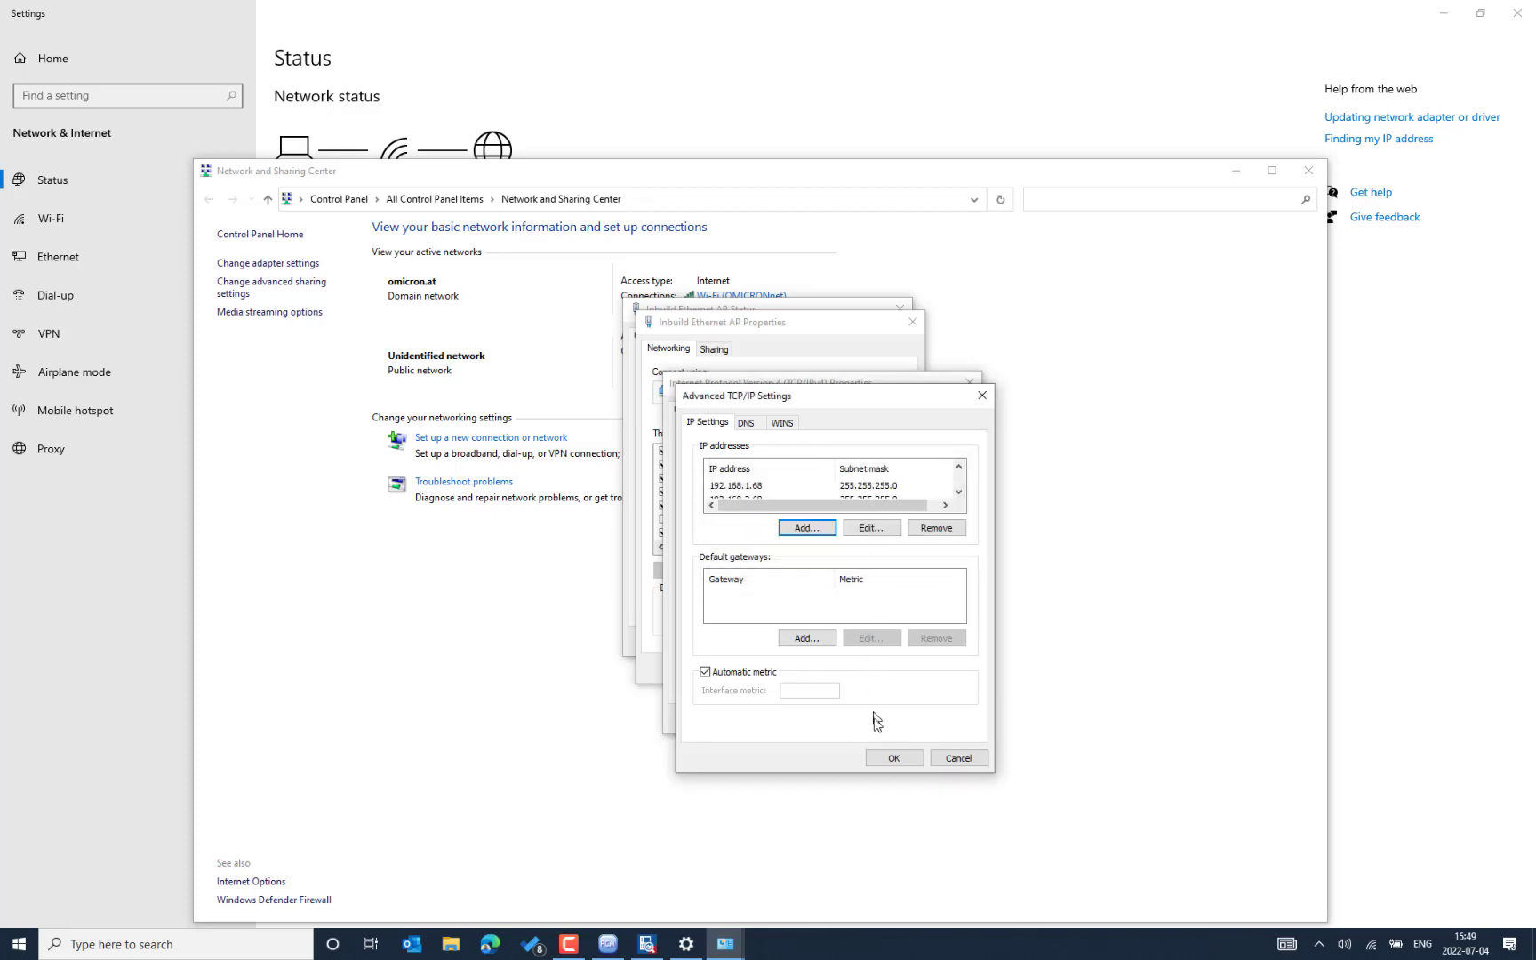
{"action": "left_click", "coordinate": [893, 758]}
{"action": "left_click", "coordinate": [880, 719]}
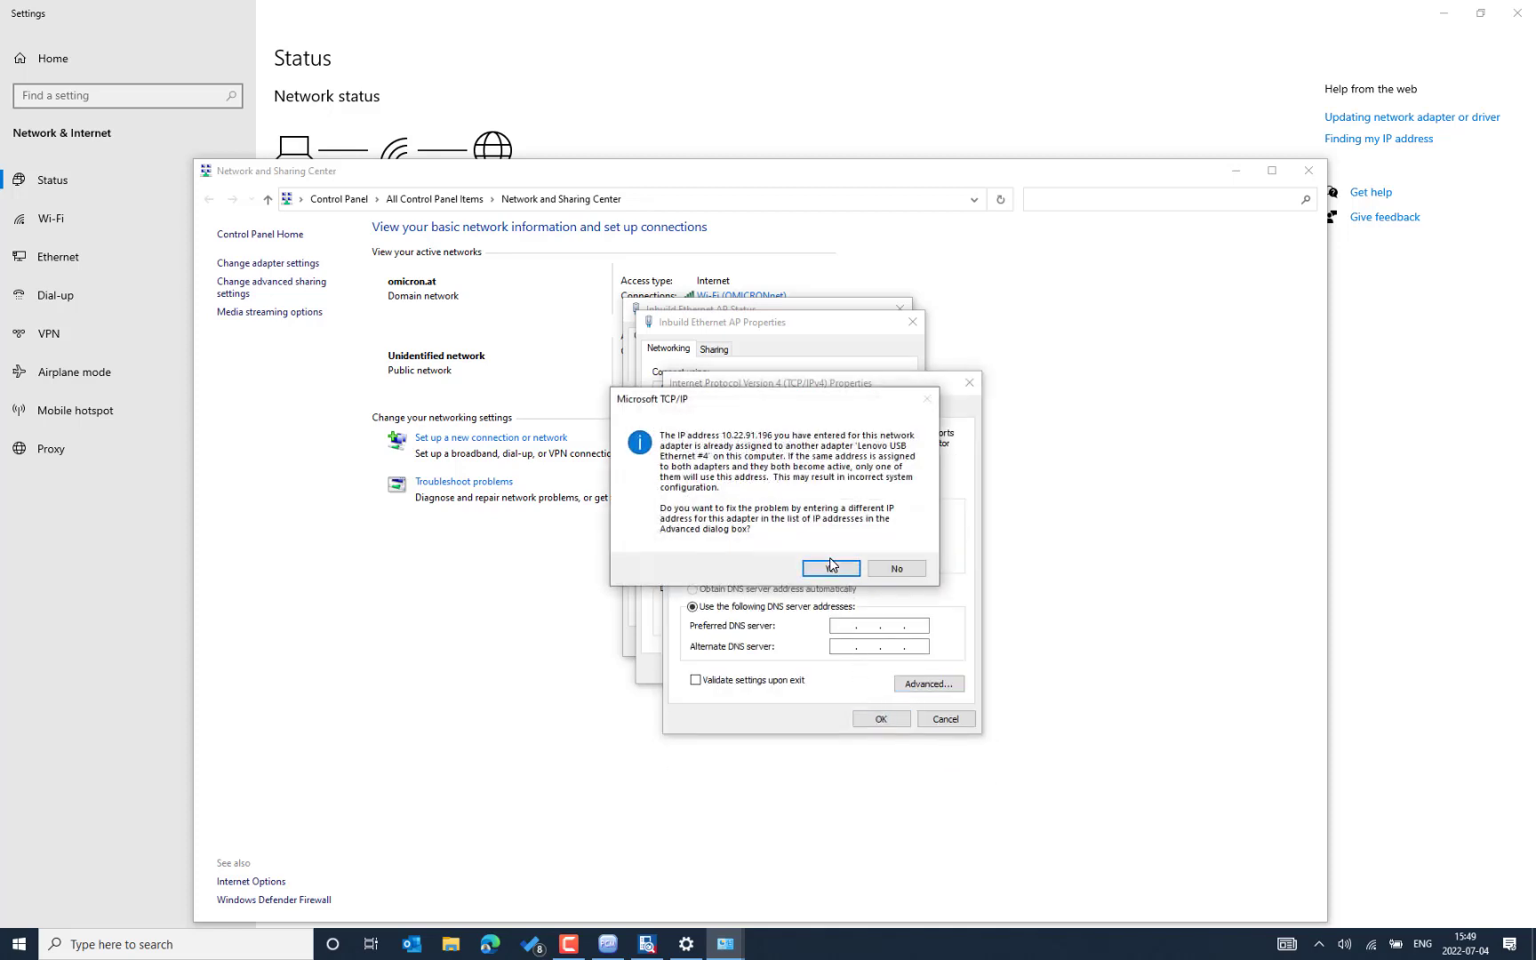
{"action": "left_click", "coordinate": [831, 566]}
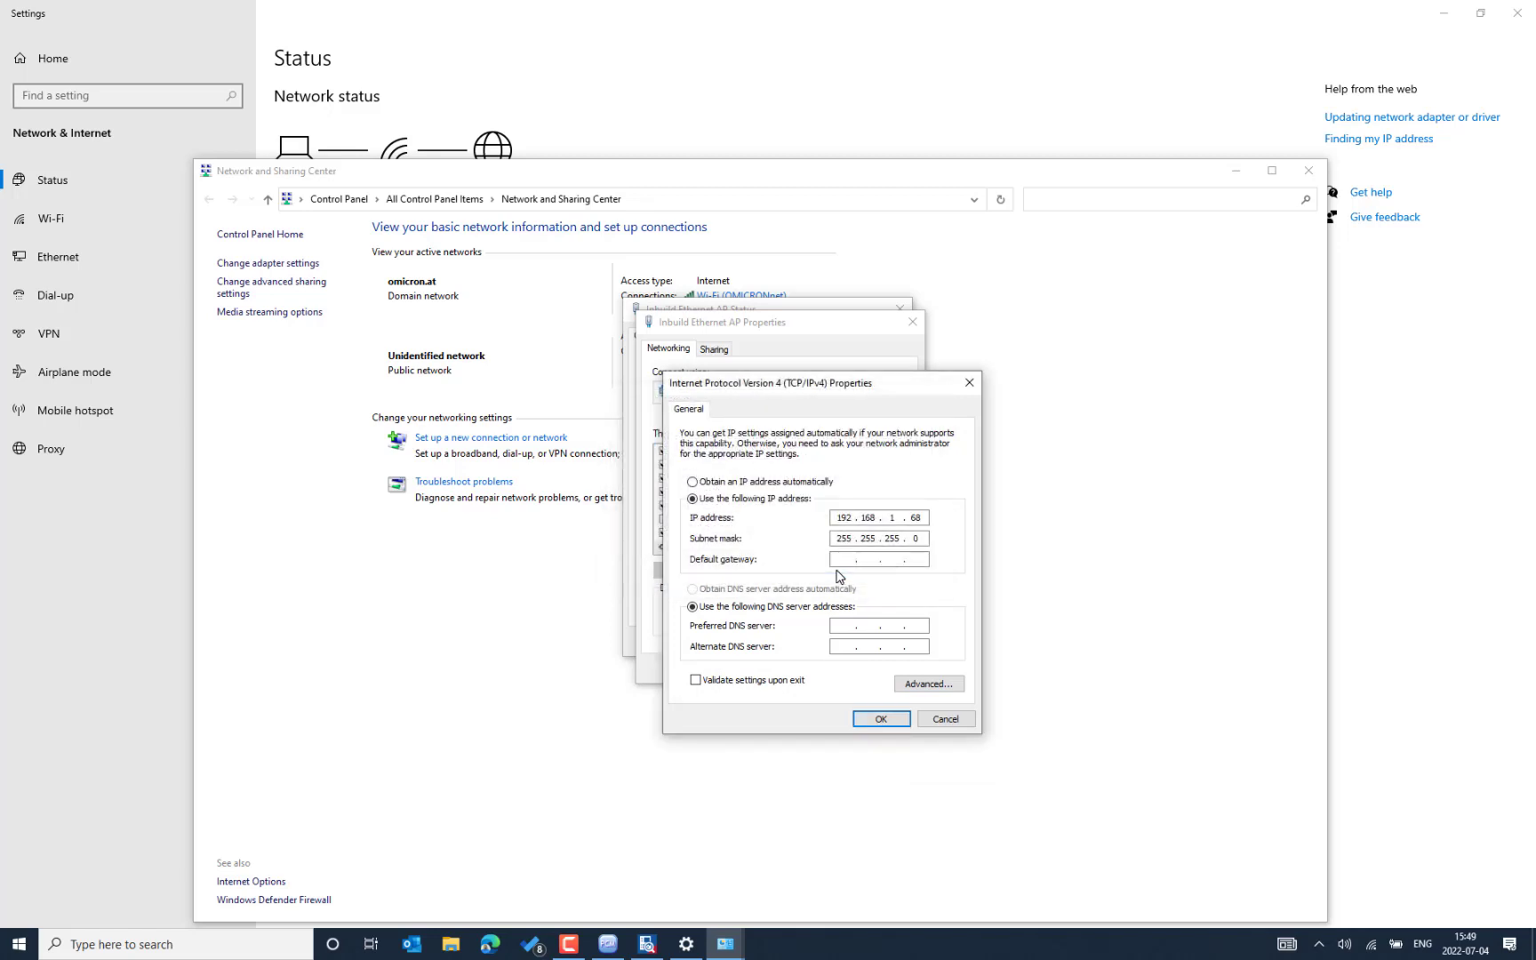
{"action": "left_click", "coordinate": [880, 718]}
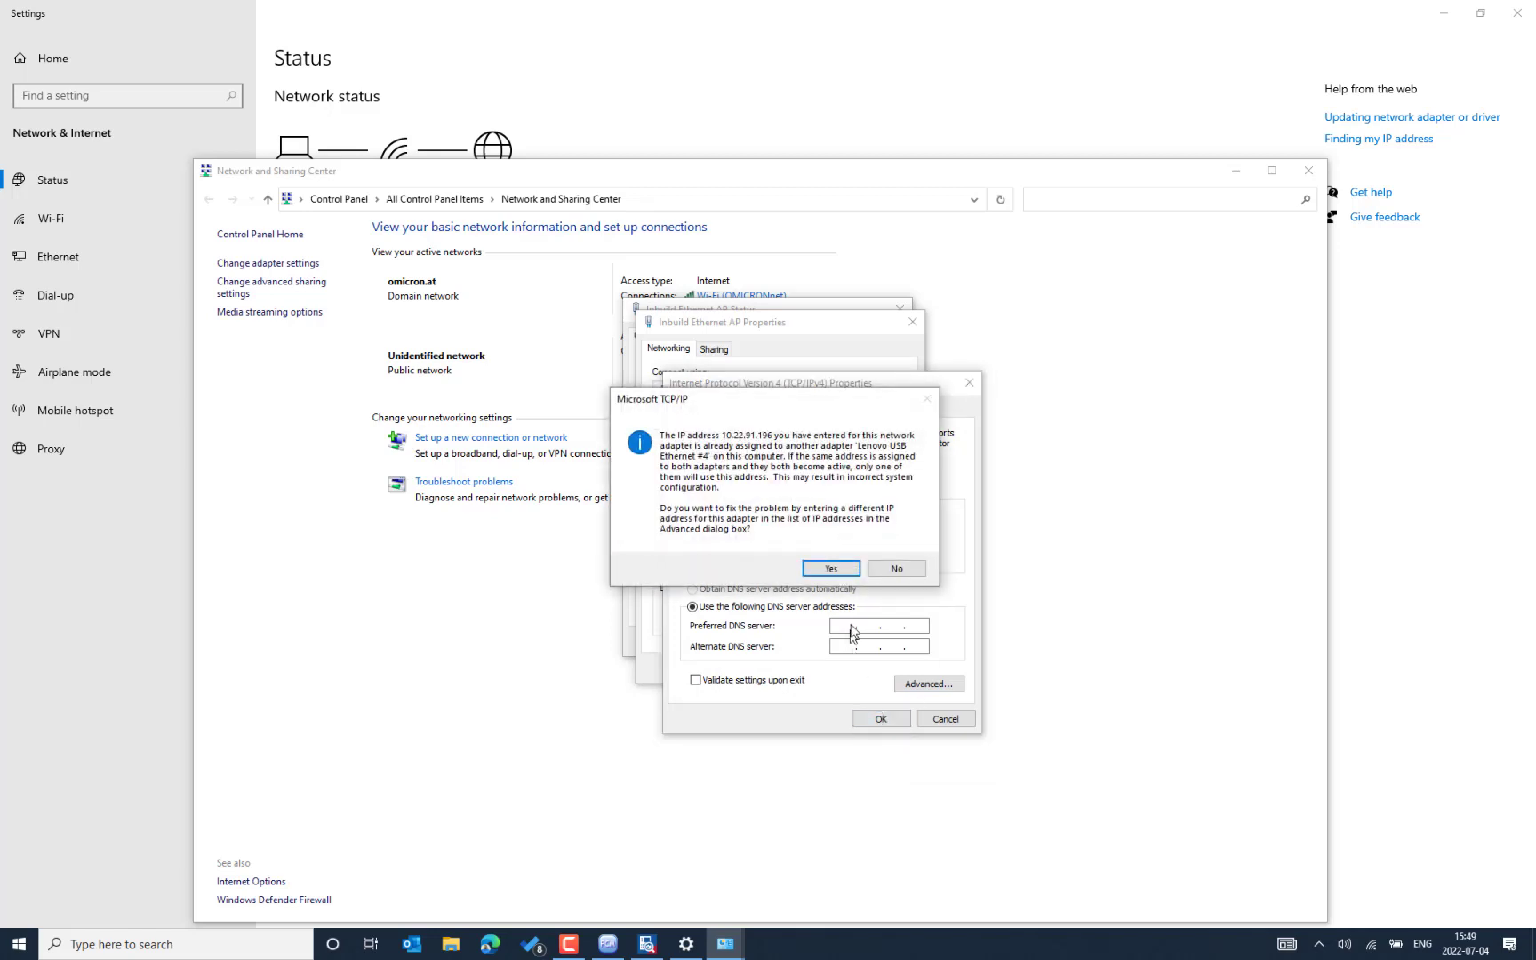
{"action": "left_click", "coordinate": [895, 569]}
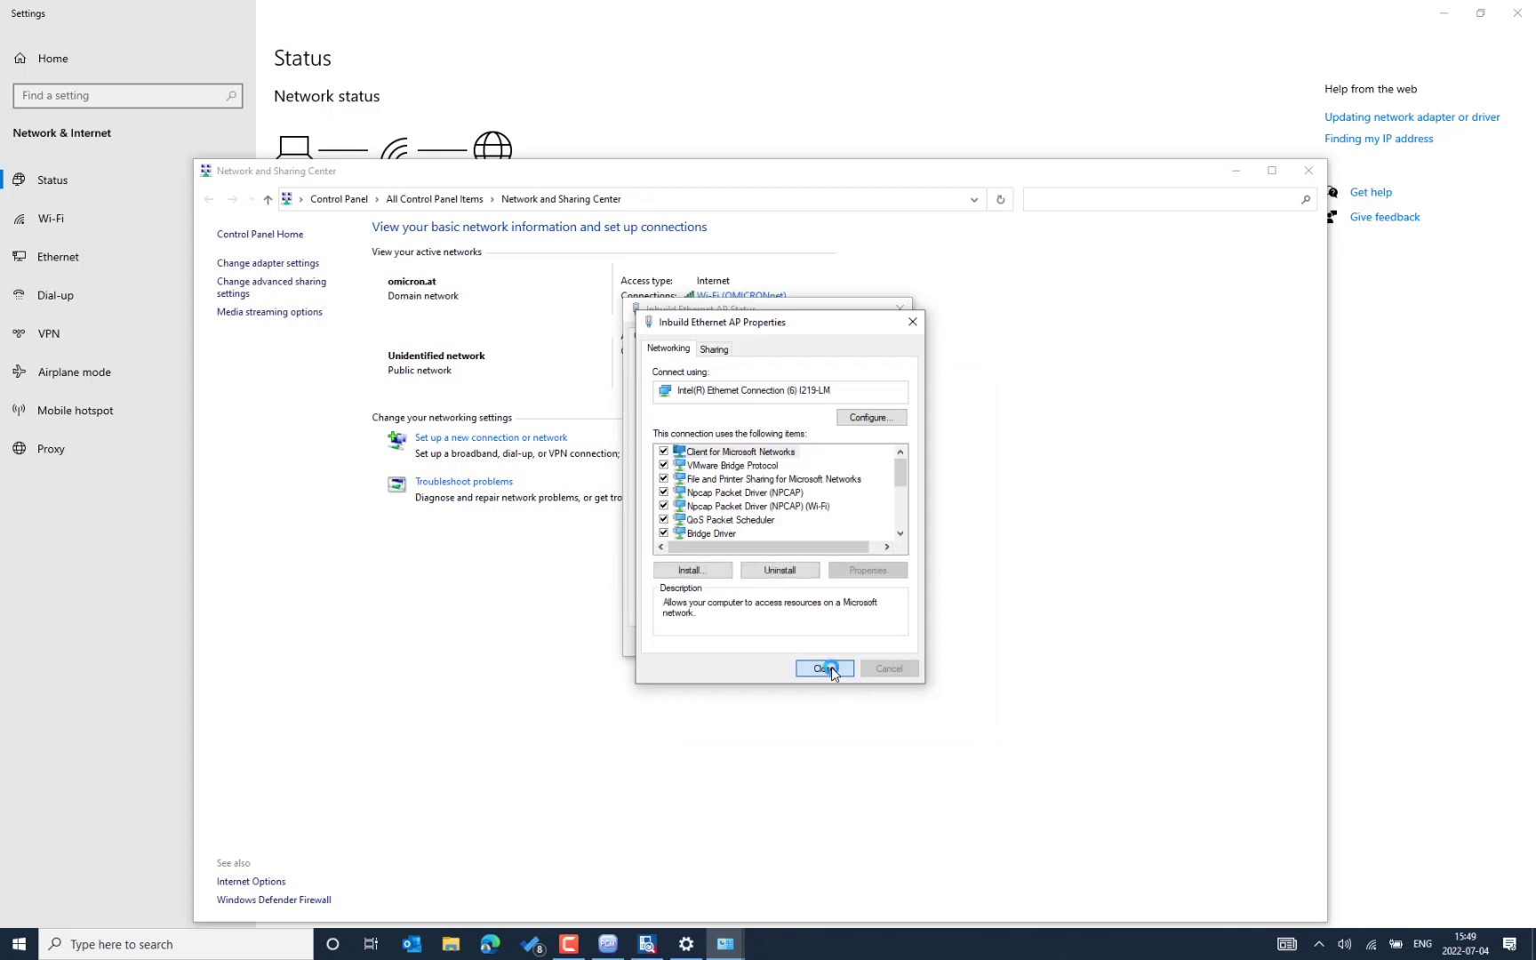
{"action": "left_click", "coordinate": [847, 668]}
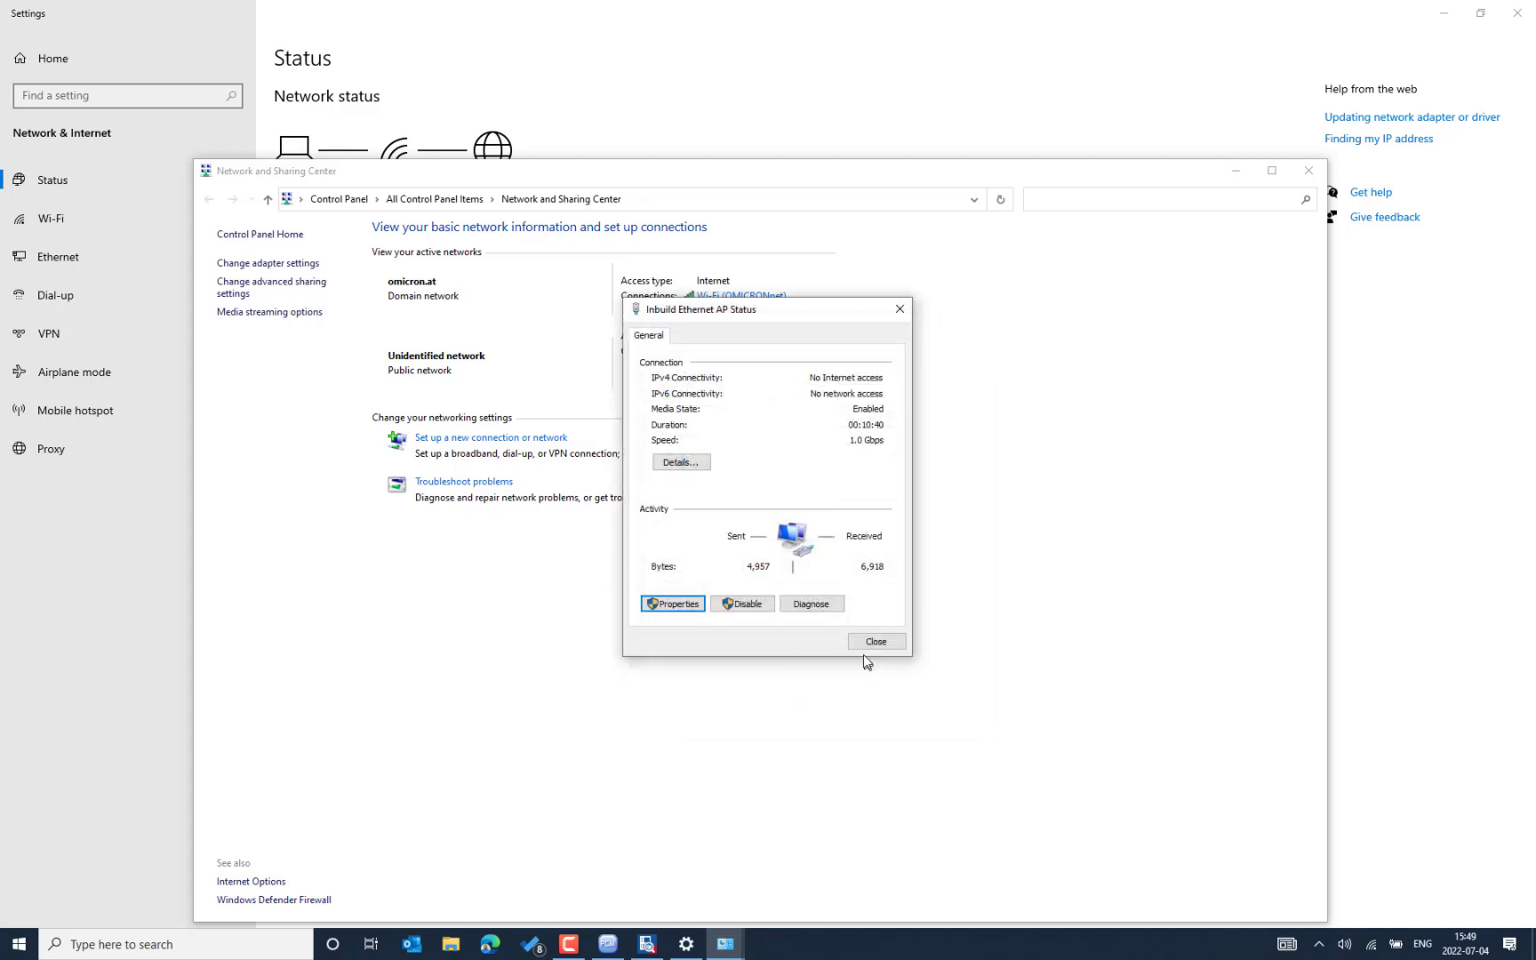
Check the IPv4 addresses in the adapter's connection details and close the network windows to return to IEDScout.
{"action": "left_click", "coordinate": [677, 469]}
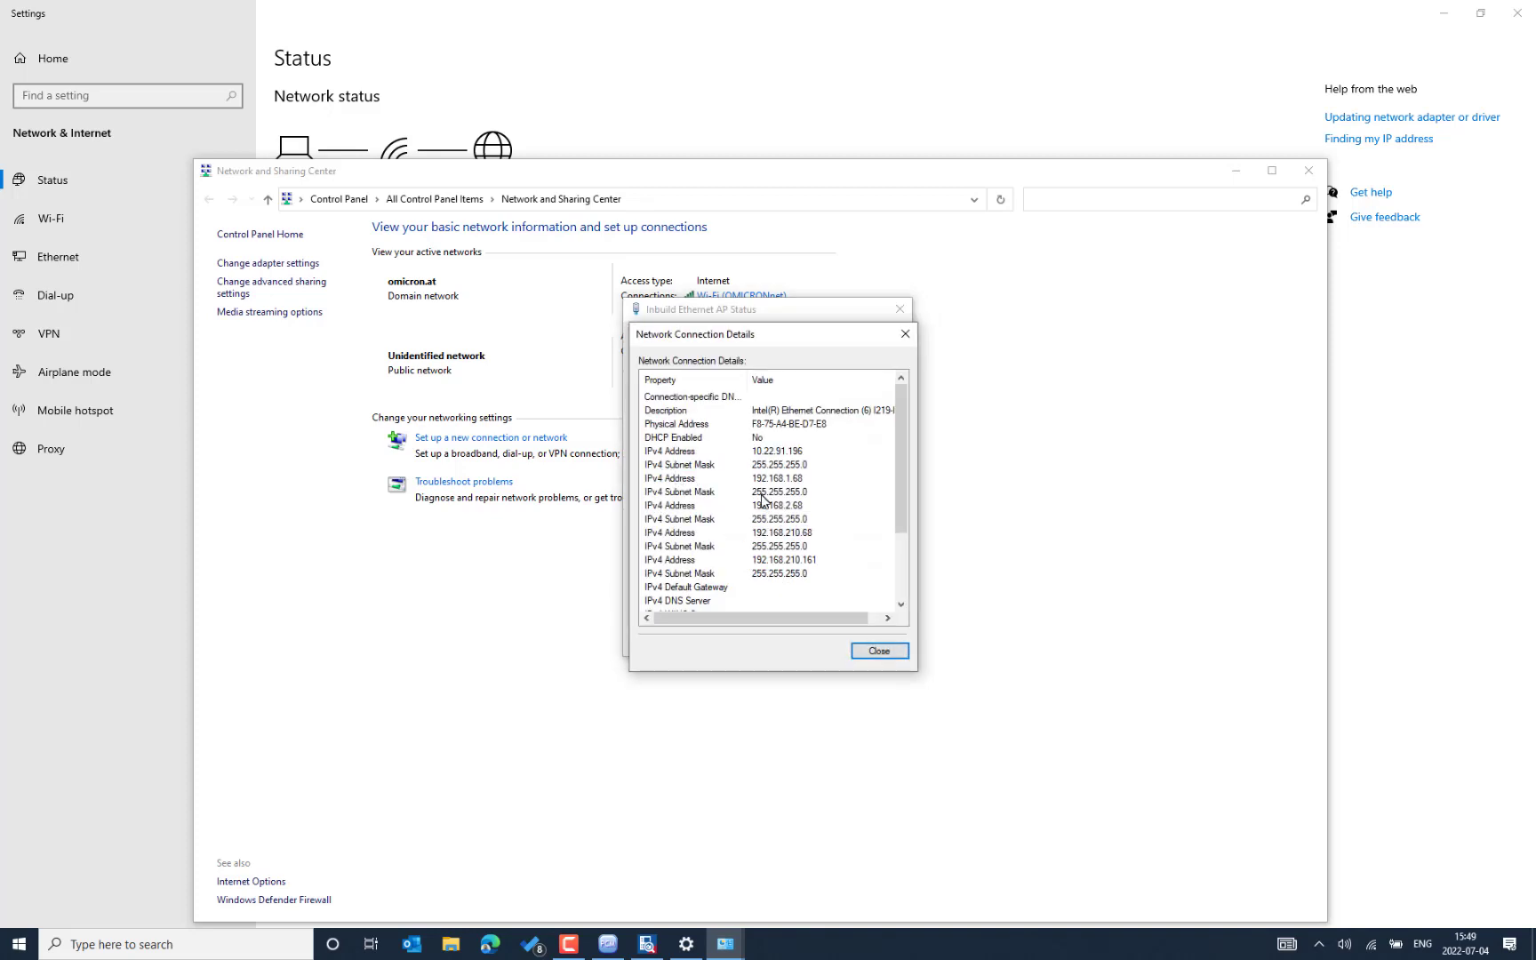
{"action": "left_click", "coordinate": [879, 651]}
{"action": "left_click", "coordinate": [877, 642]}
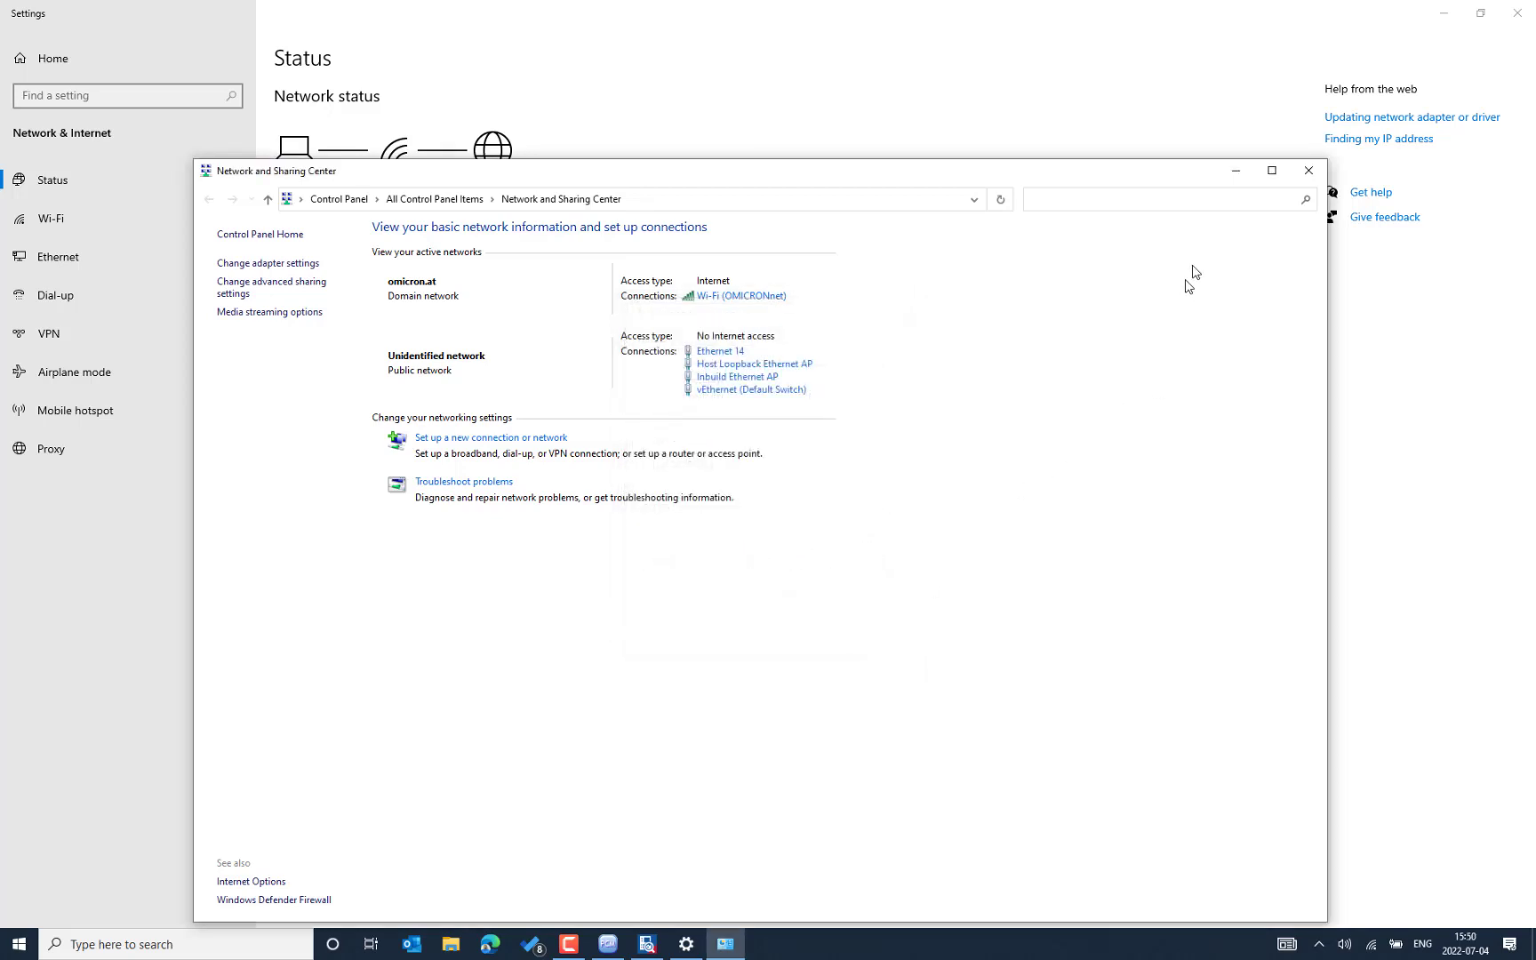
{"action": "left_click", "coordinate": [1313, 174]}
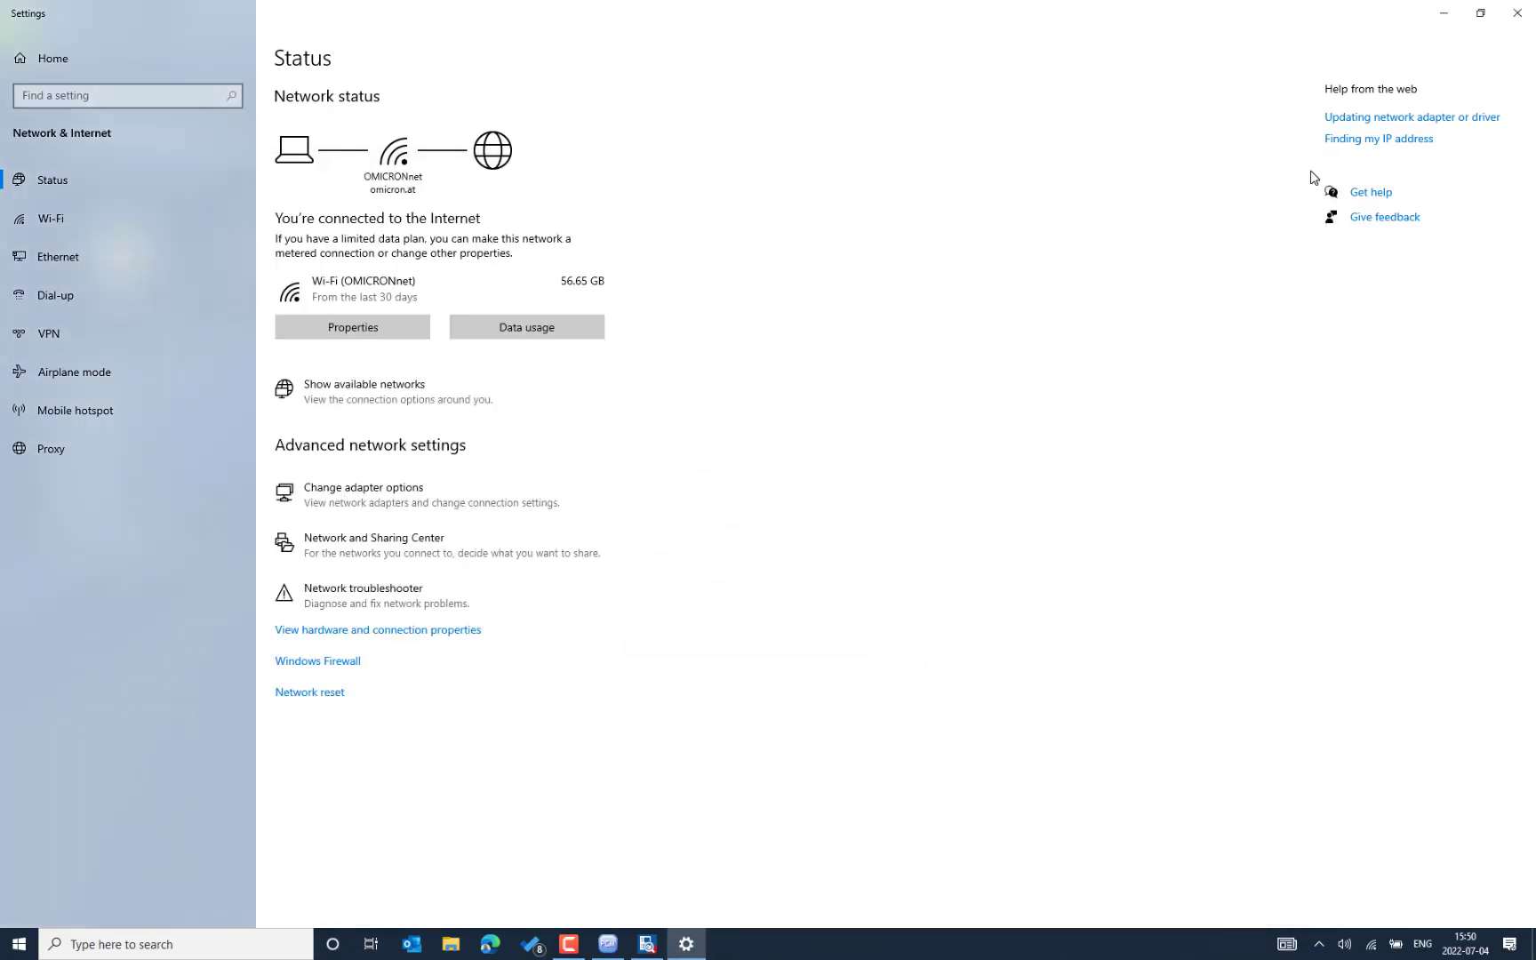
{"action": "left_click", "coordinate": [1511, 14]}
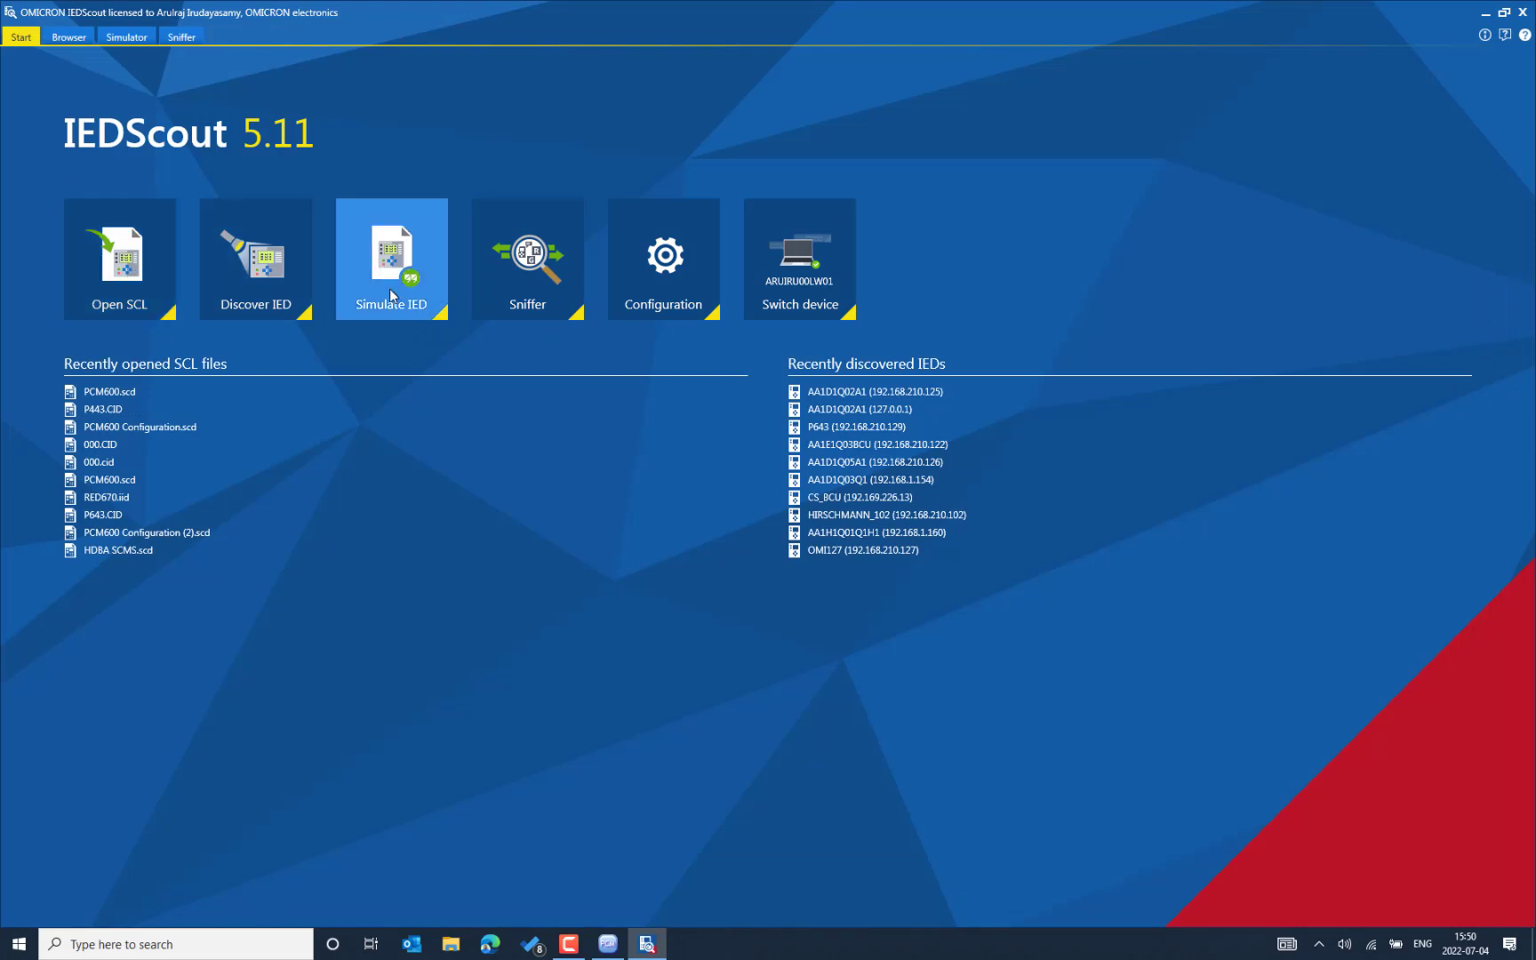
Load IED AA1D1Q02A2 from PCM600.scd in the StationScout\OMICRON folder for simulation.
{"action": "left_click", "coordinate": [365, 295]}
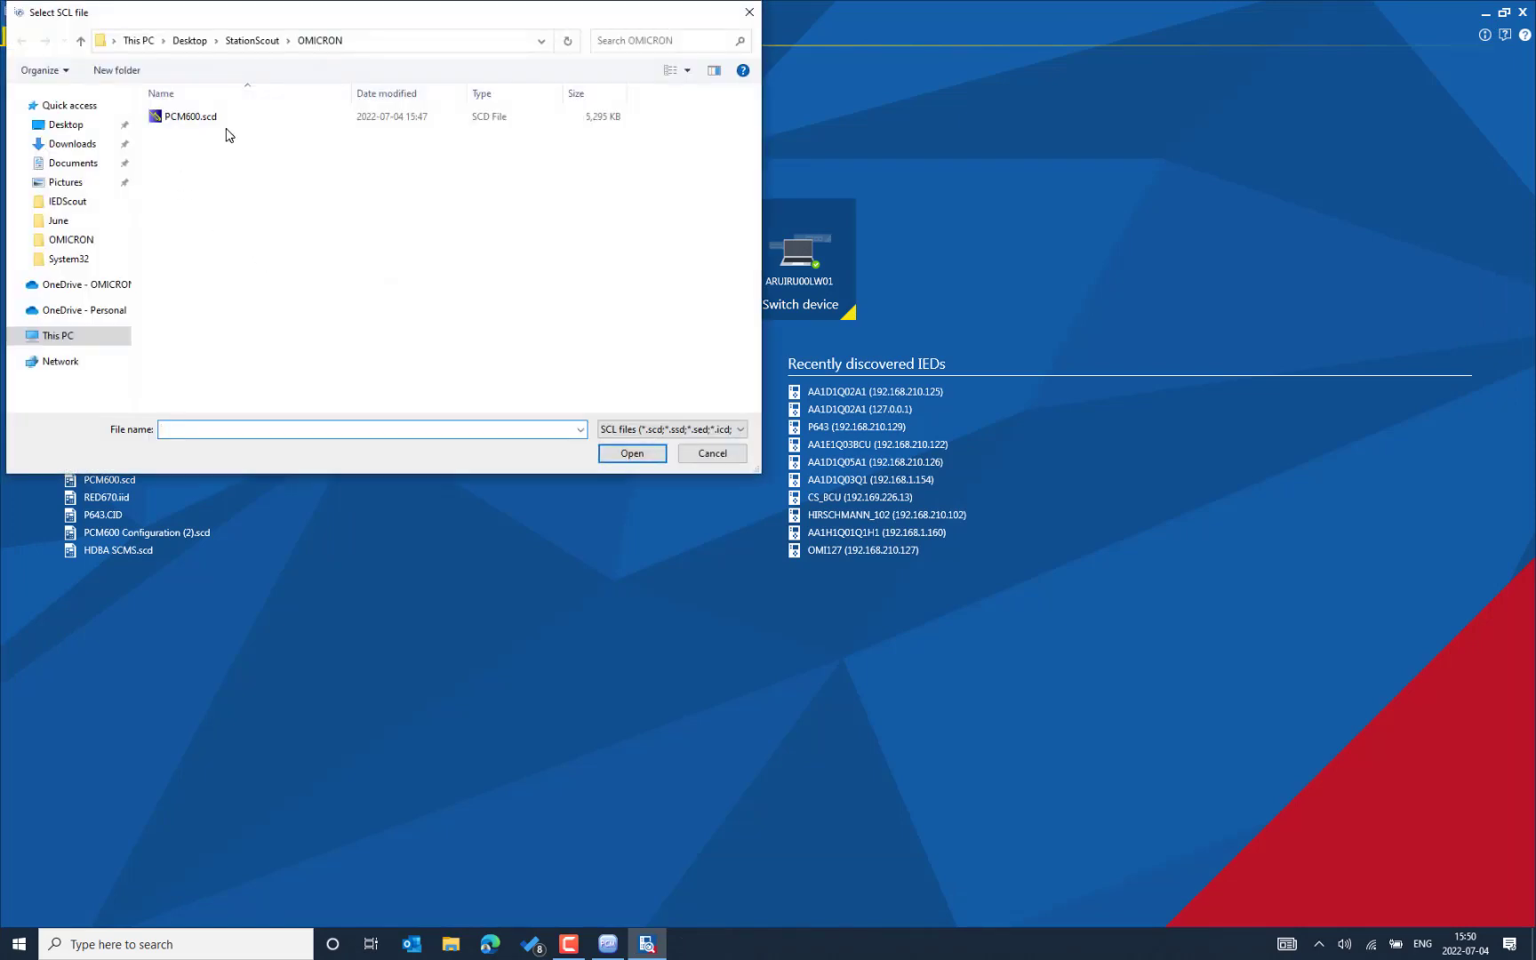
{"action": "left_click", "coordinate": [231, 127]}
{"action": "left_click", "coordinate": [641, 454]}
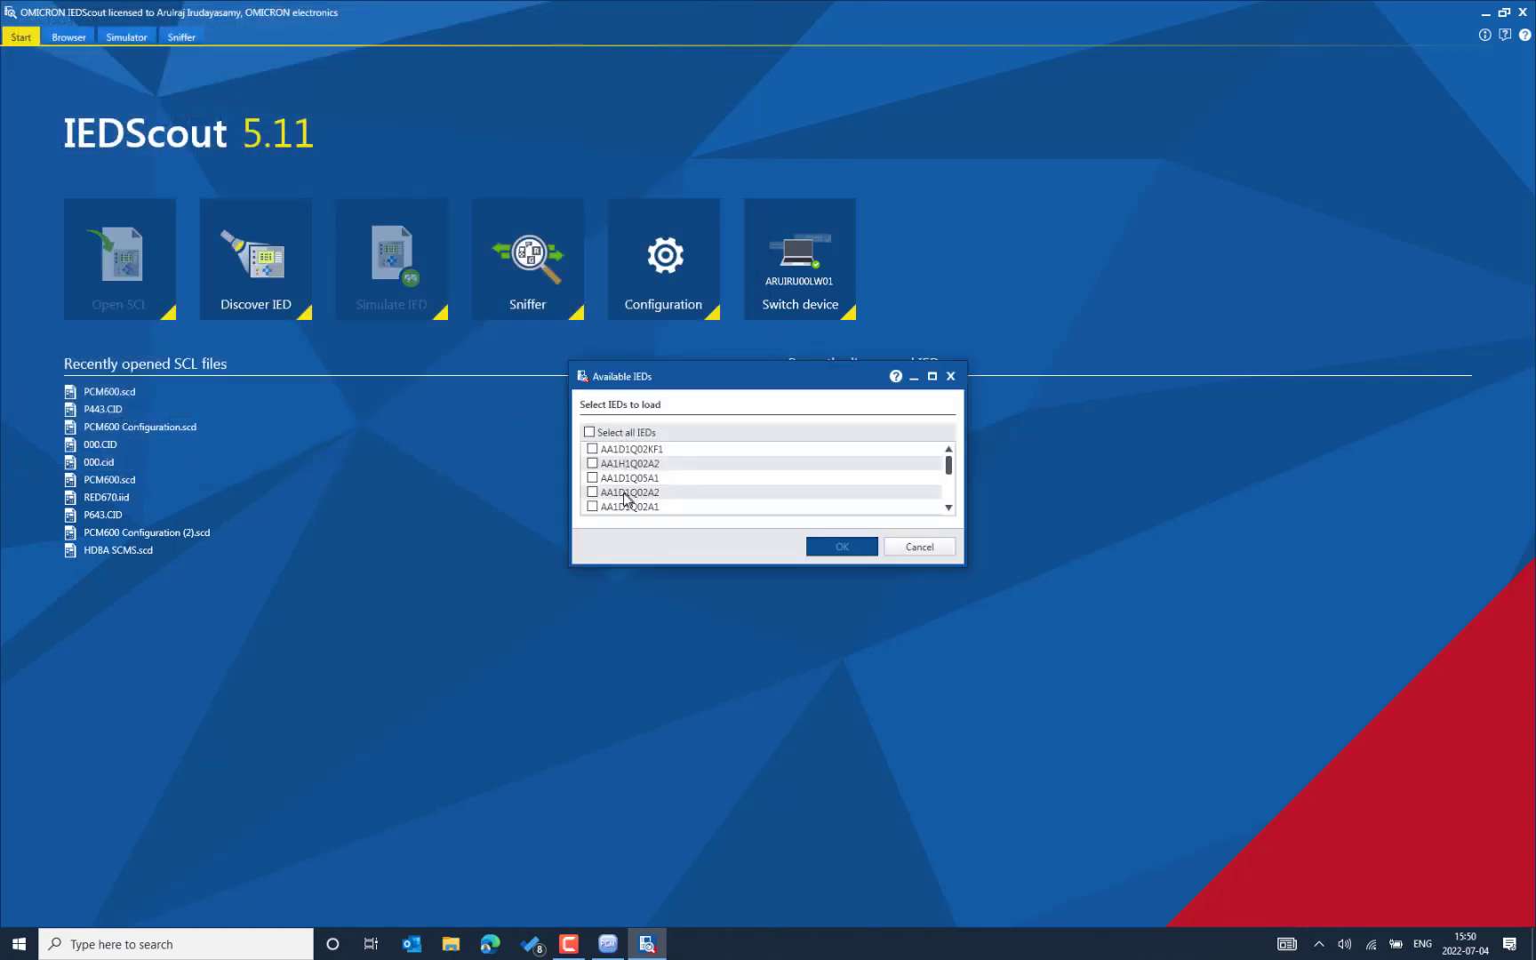
{"action": "left_click", "coordinate": [593, 494]}
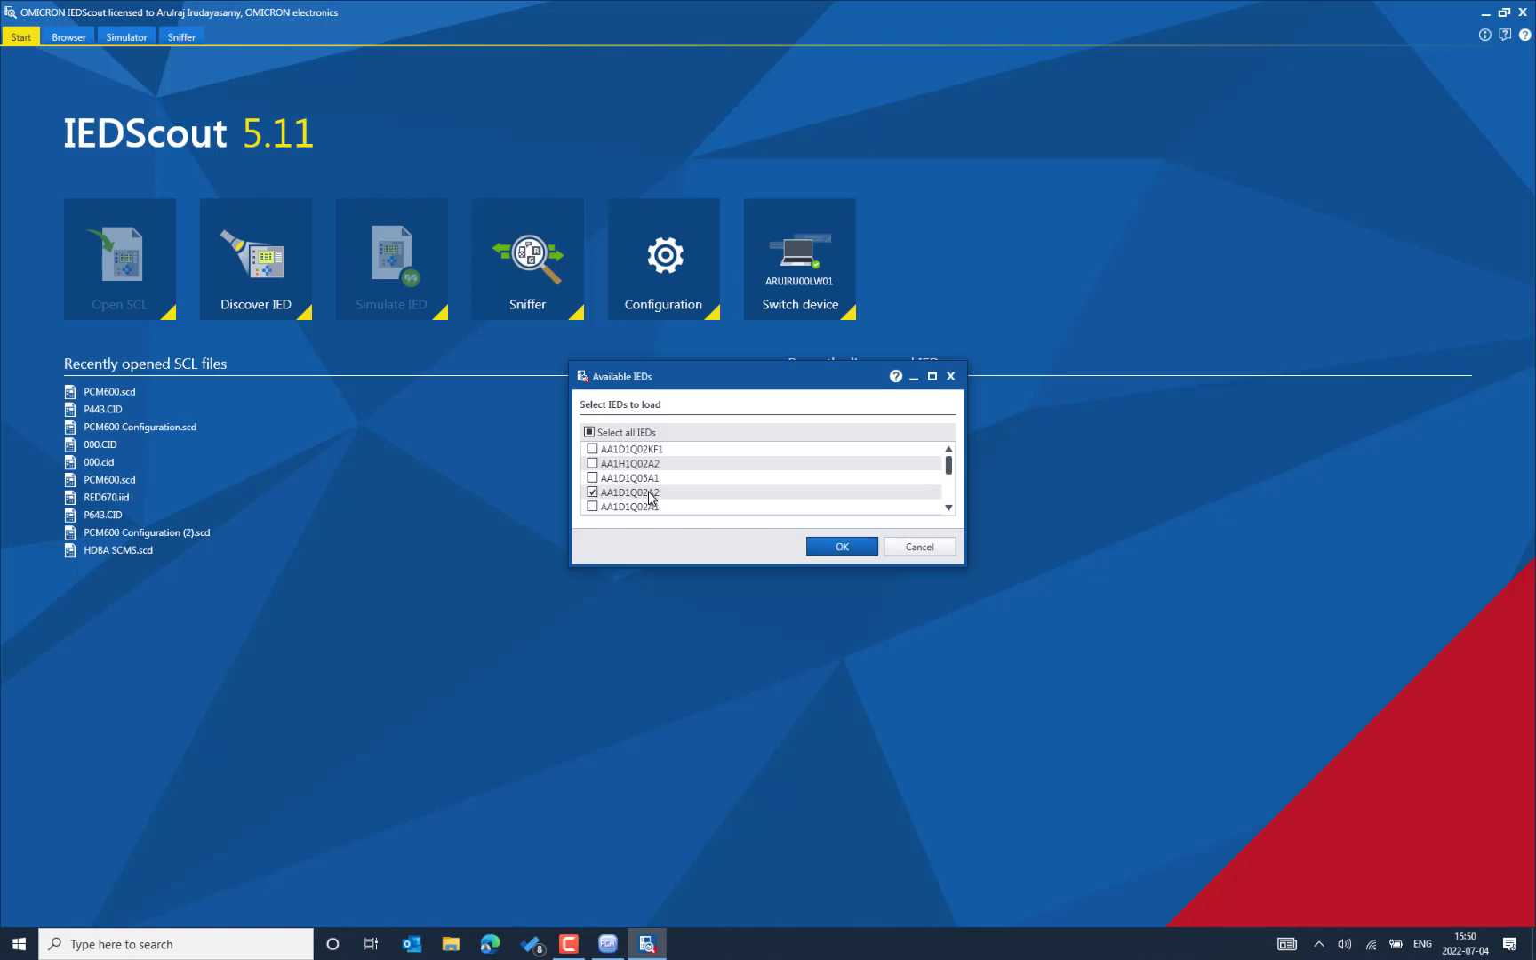
{"action": "left_click", "coordinate": [835, 549]}
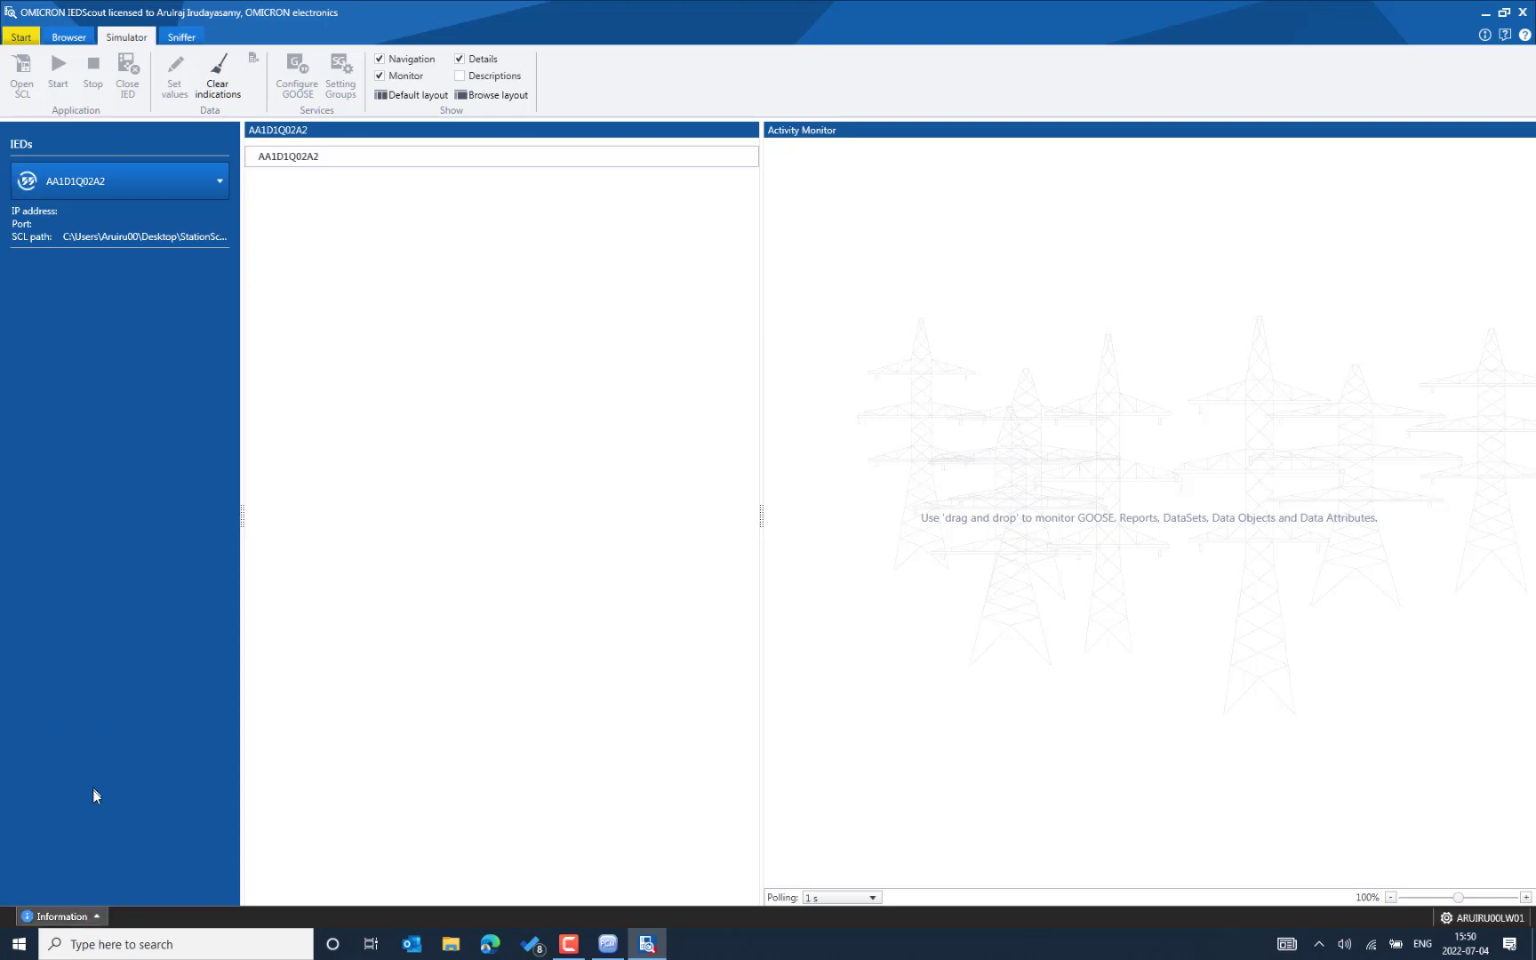
Show the status history and expand the opened SCL file entry to read its load messages.
{"action": "left_click", "coordinate": [91, 916]}
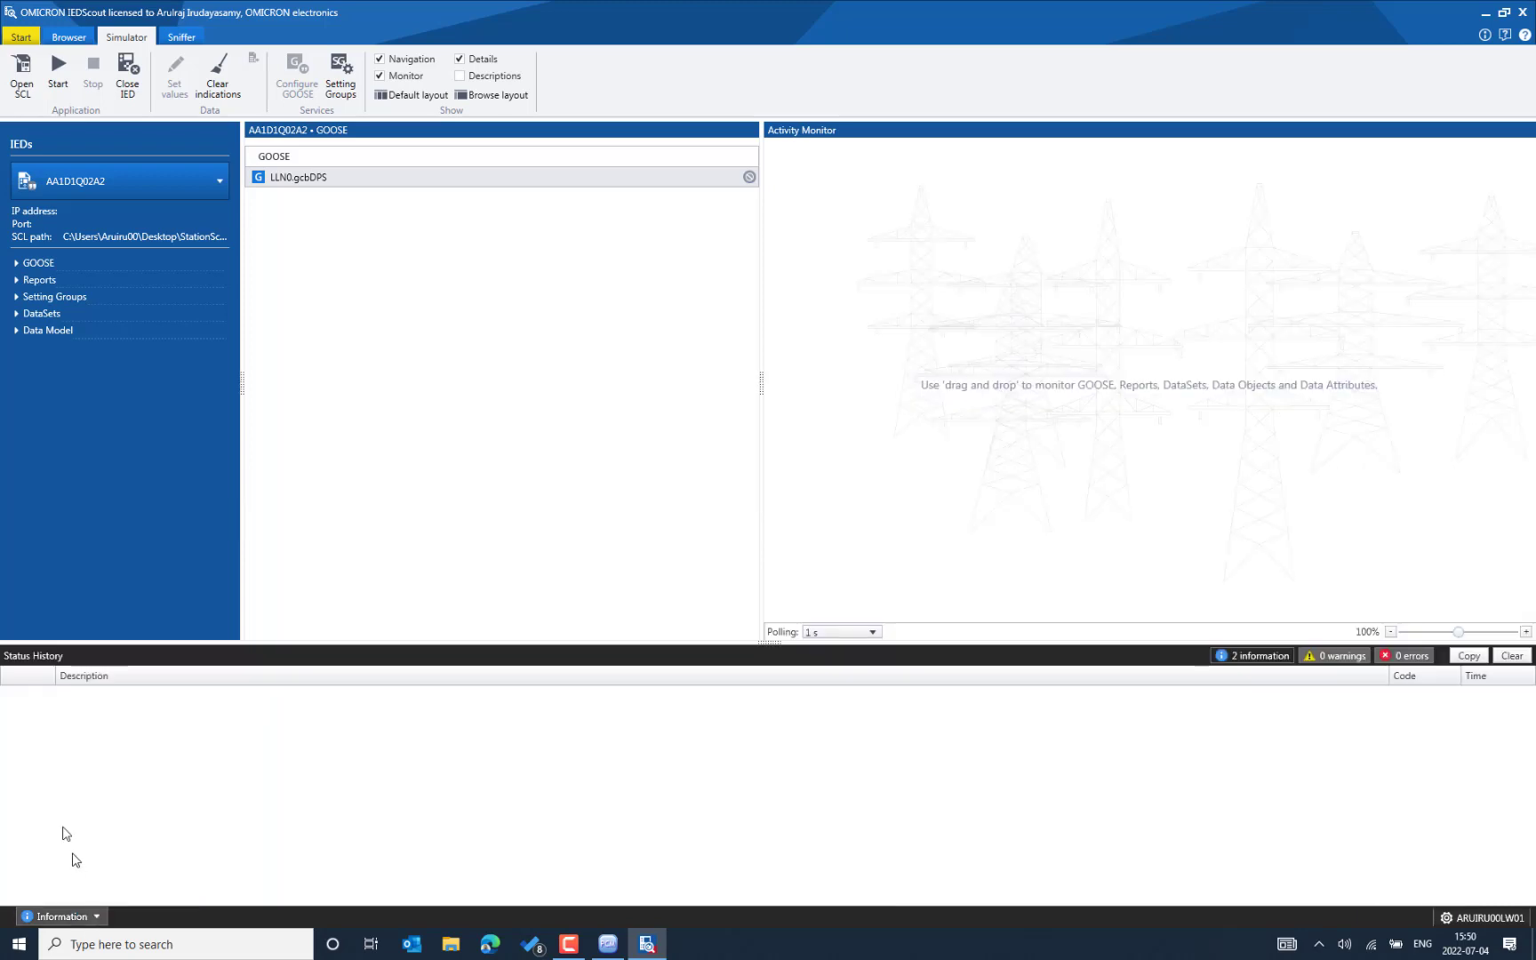
{"action": "left_click", "coordinate": [1243, 656]}
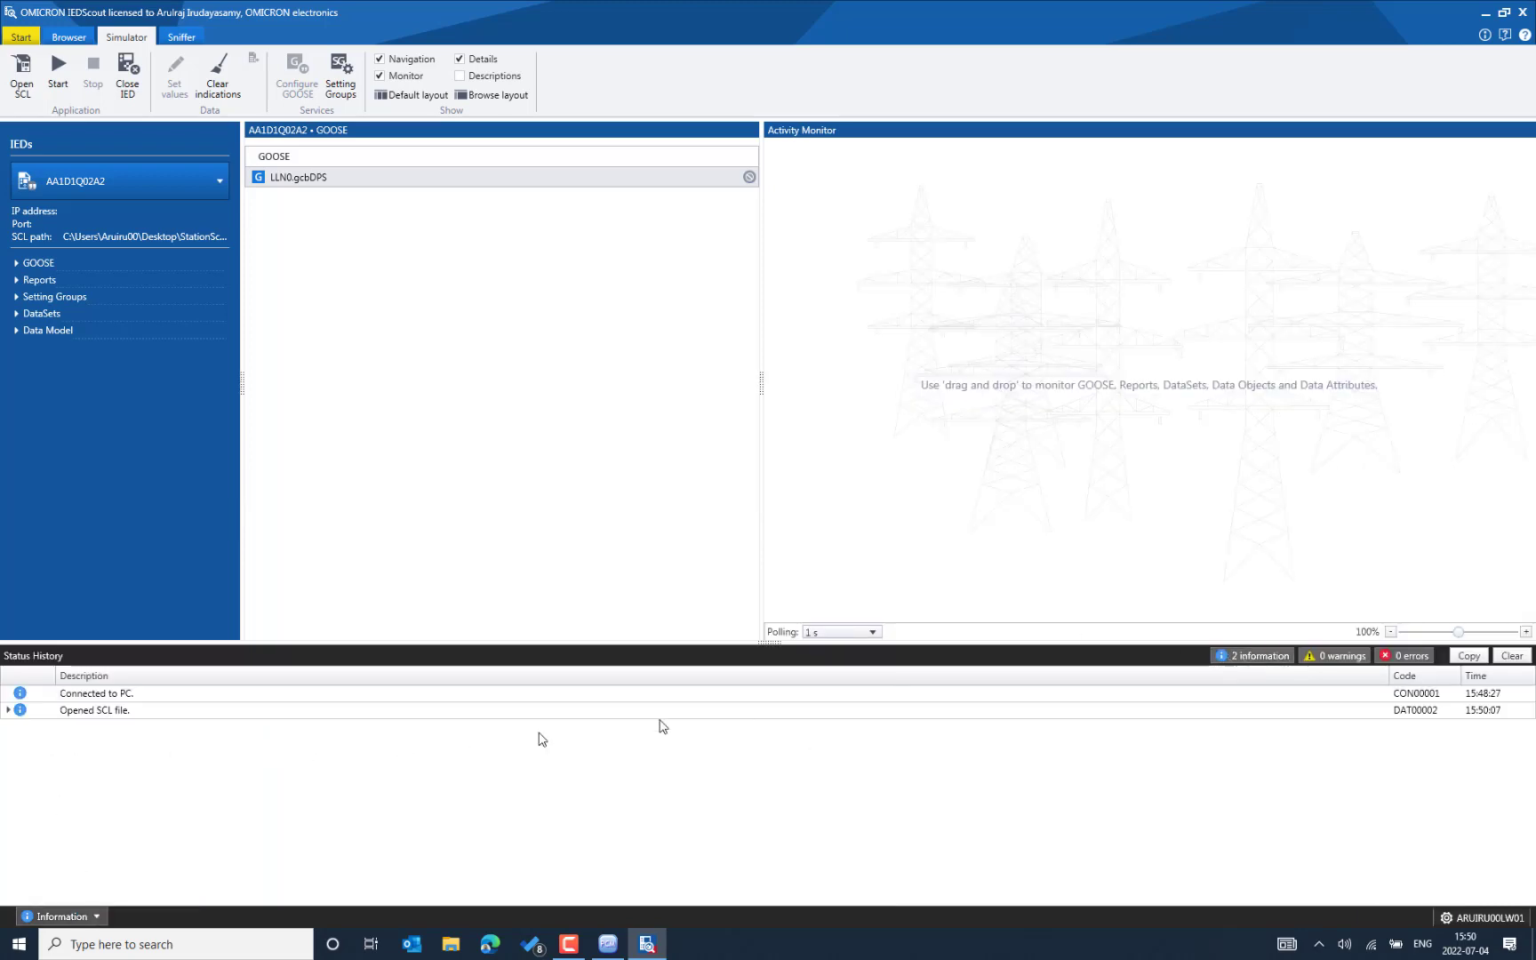
{"action": "left_click", "coordinate": [8, 710]}
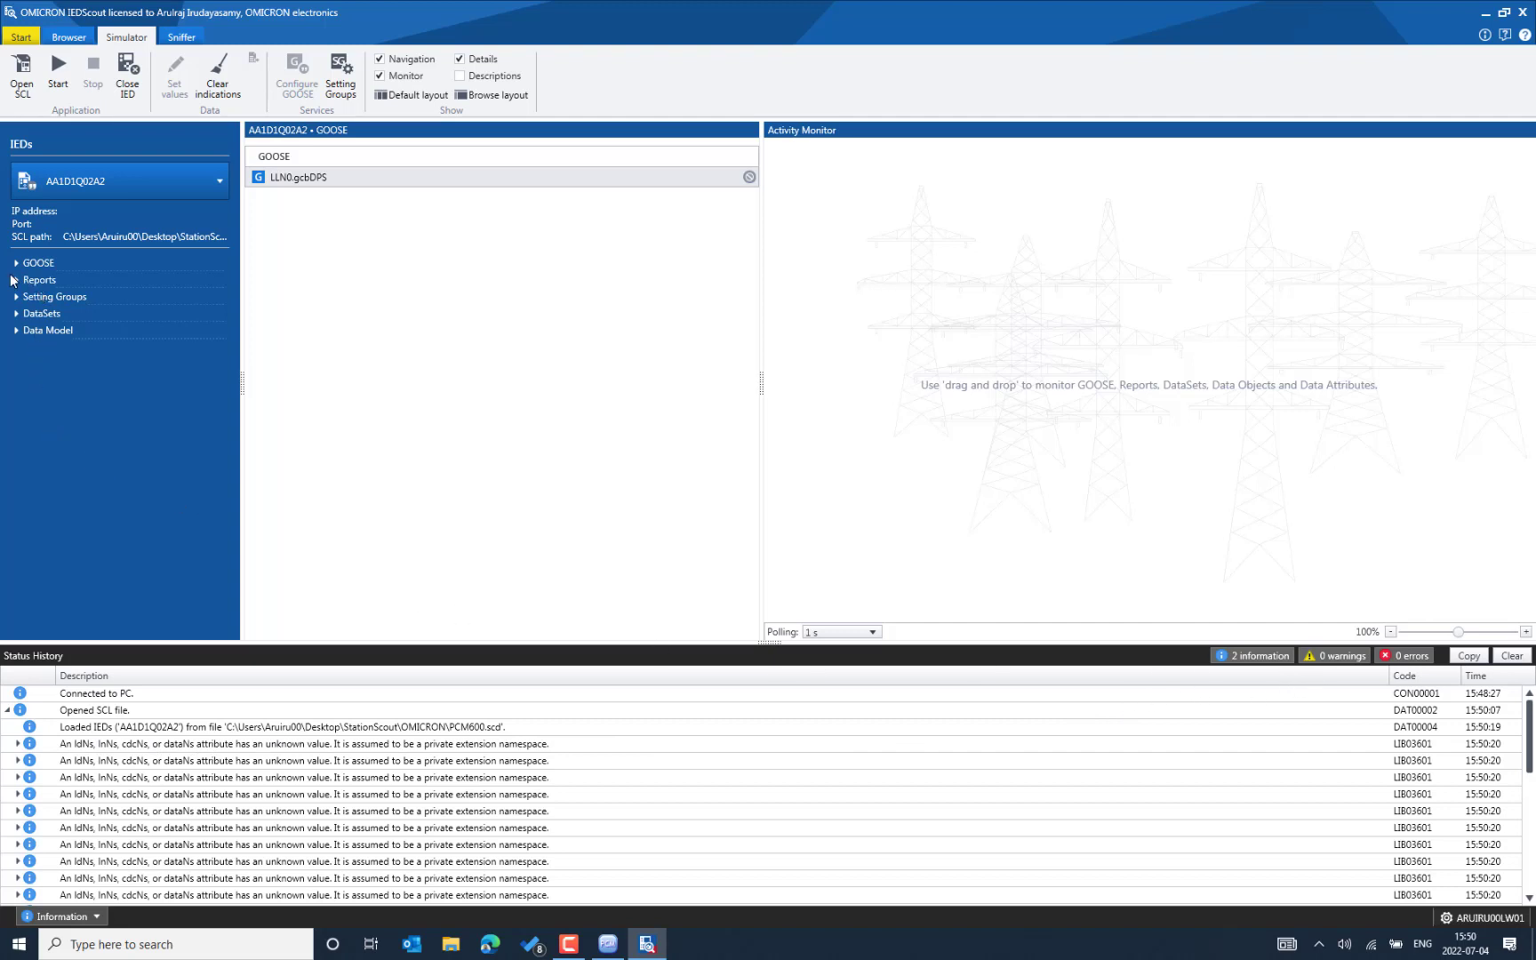
Try to start simulating AA1D1Q02A2 with the server listening on 192.168.210.161.
{"action": "left_click", "coordinate": [60, 77]}
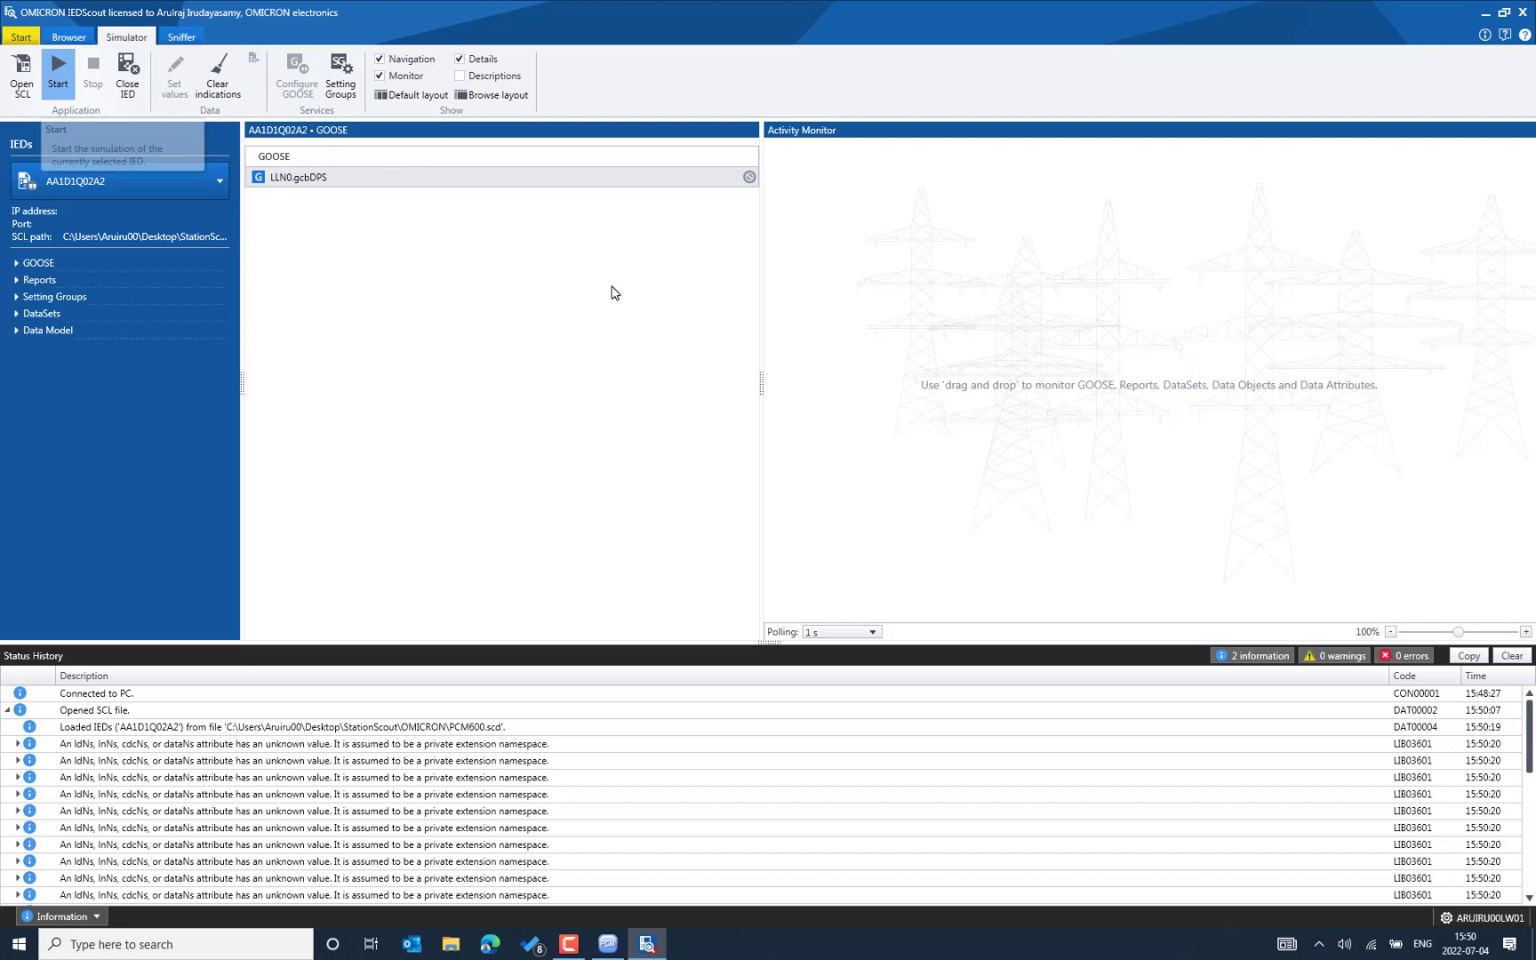
{"action": "left_click", "coordinate": [839, 384]}
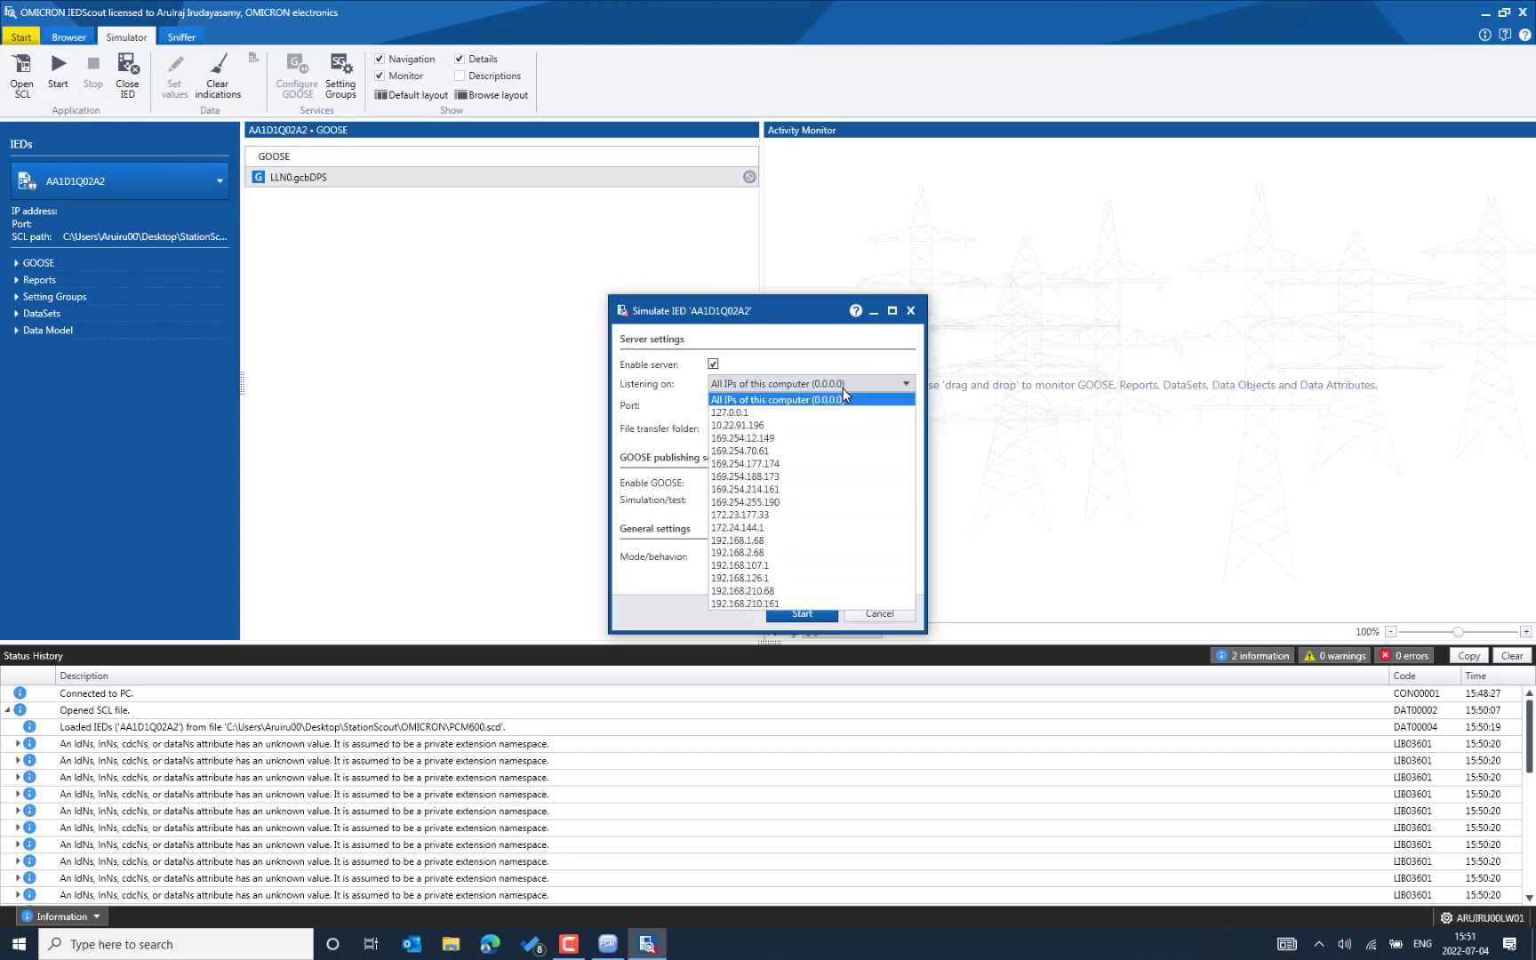
{"action": "left_click", "coordinate": [824, 602]}
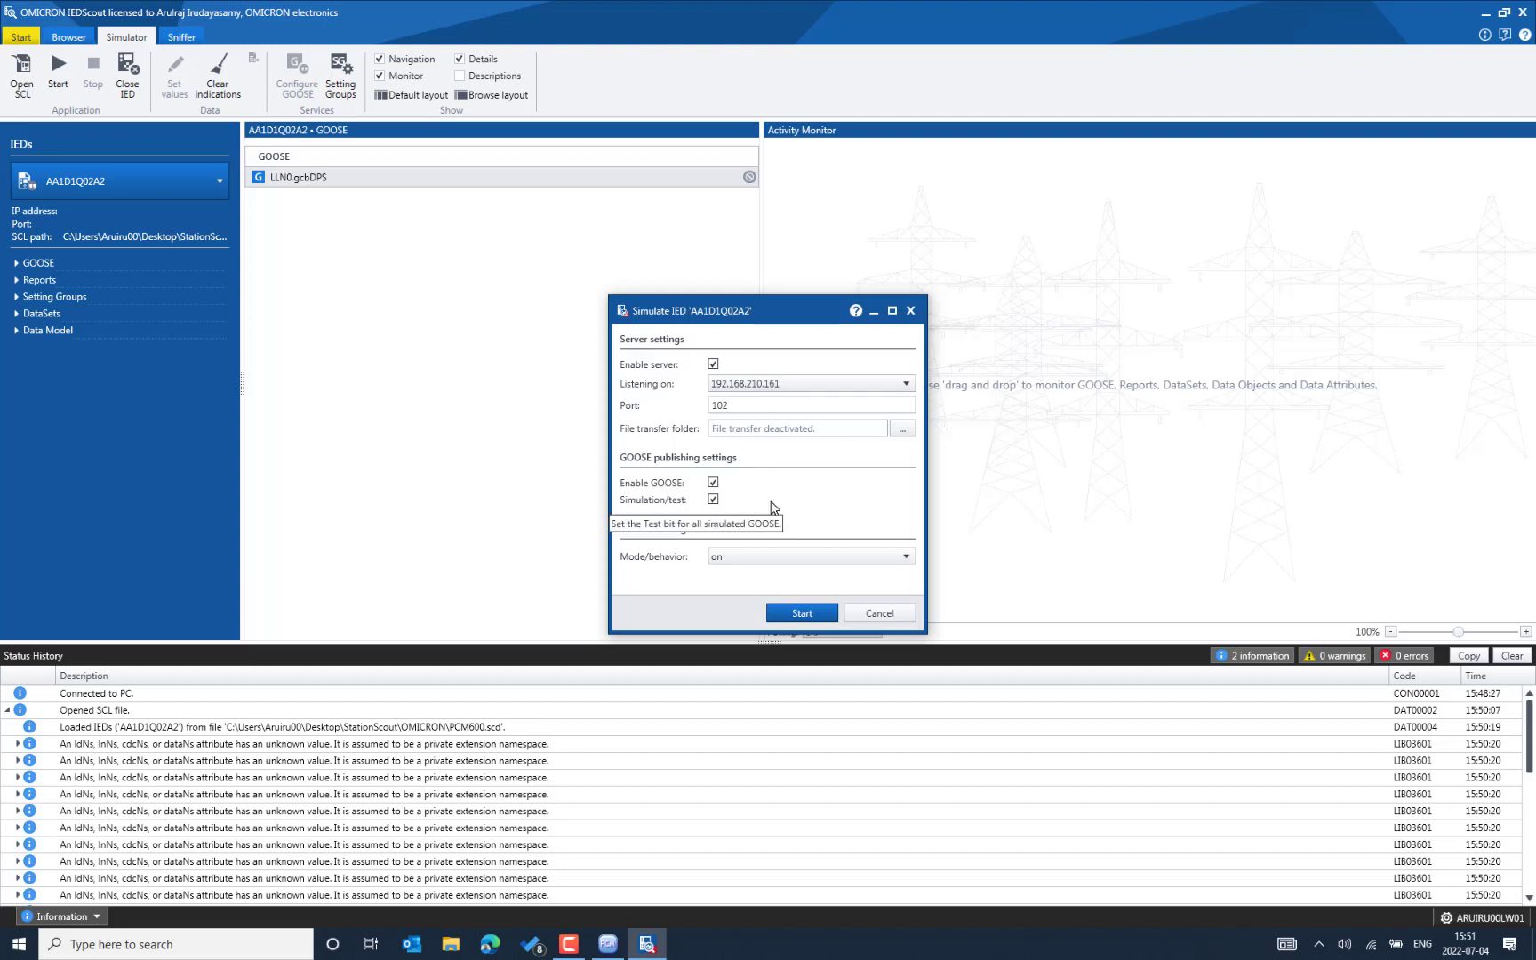
{"action": "left_click", "coordinate": [802, 613]}
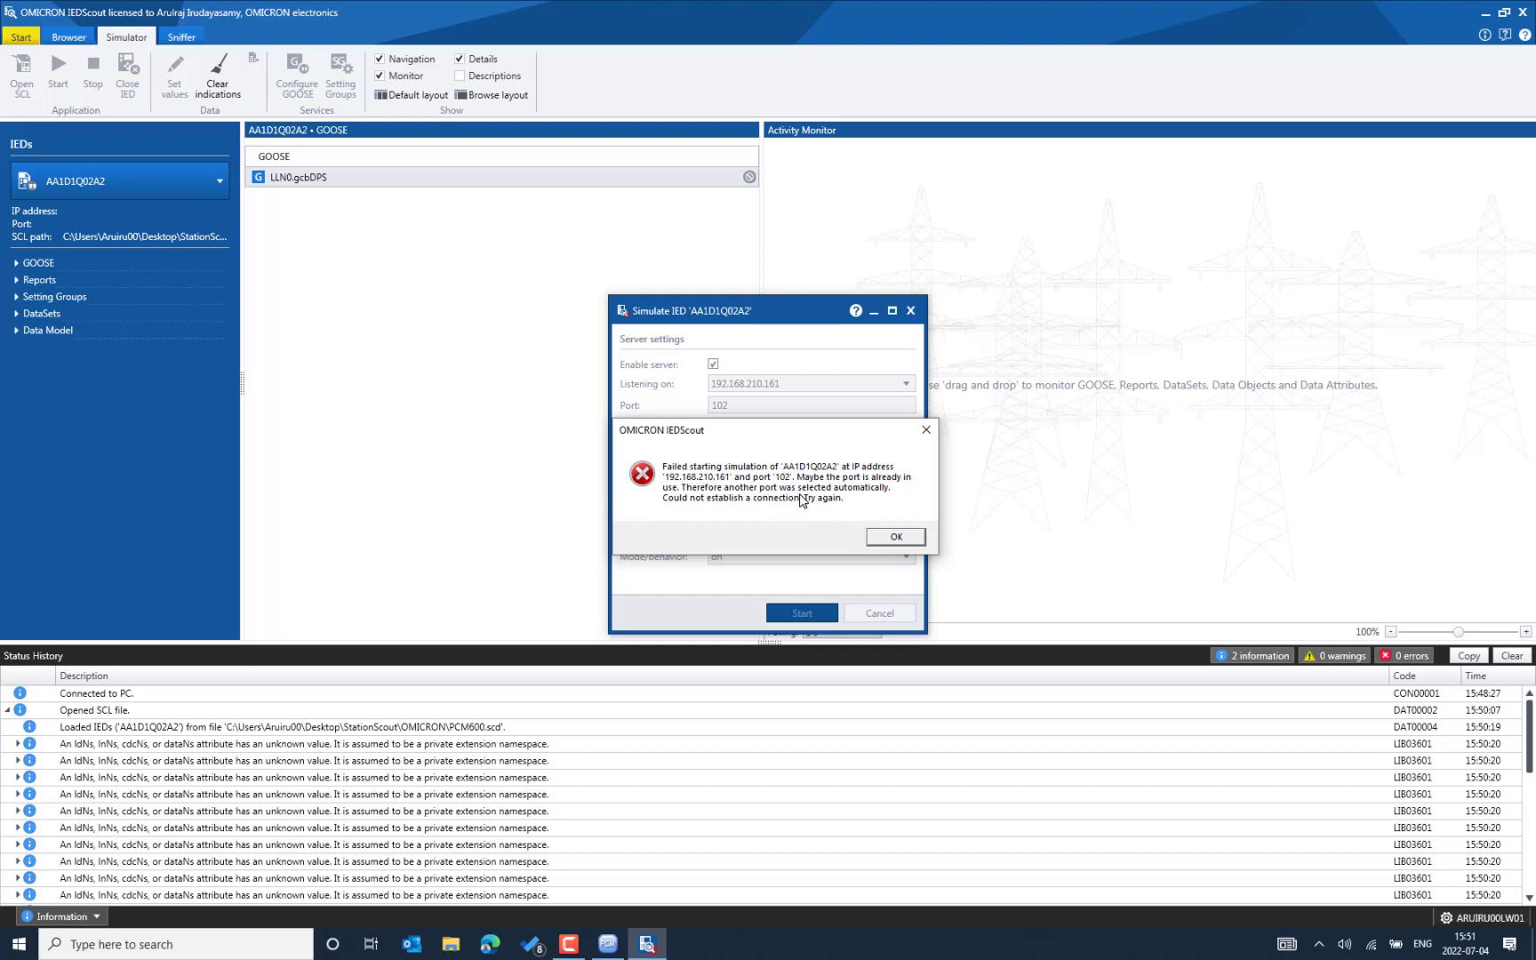
{"action": "key", "text": "super+r"}
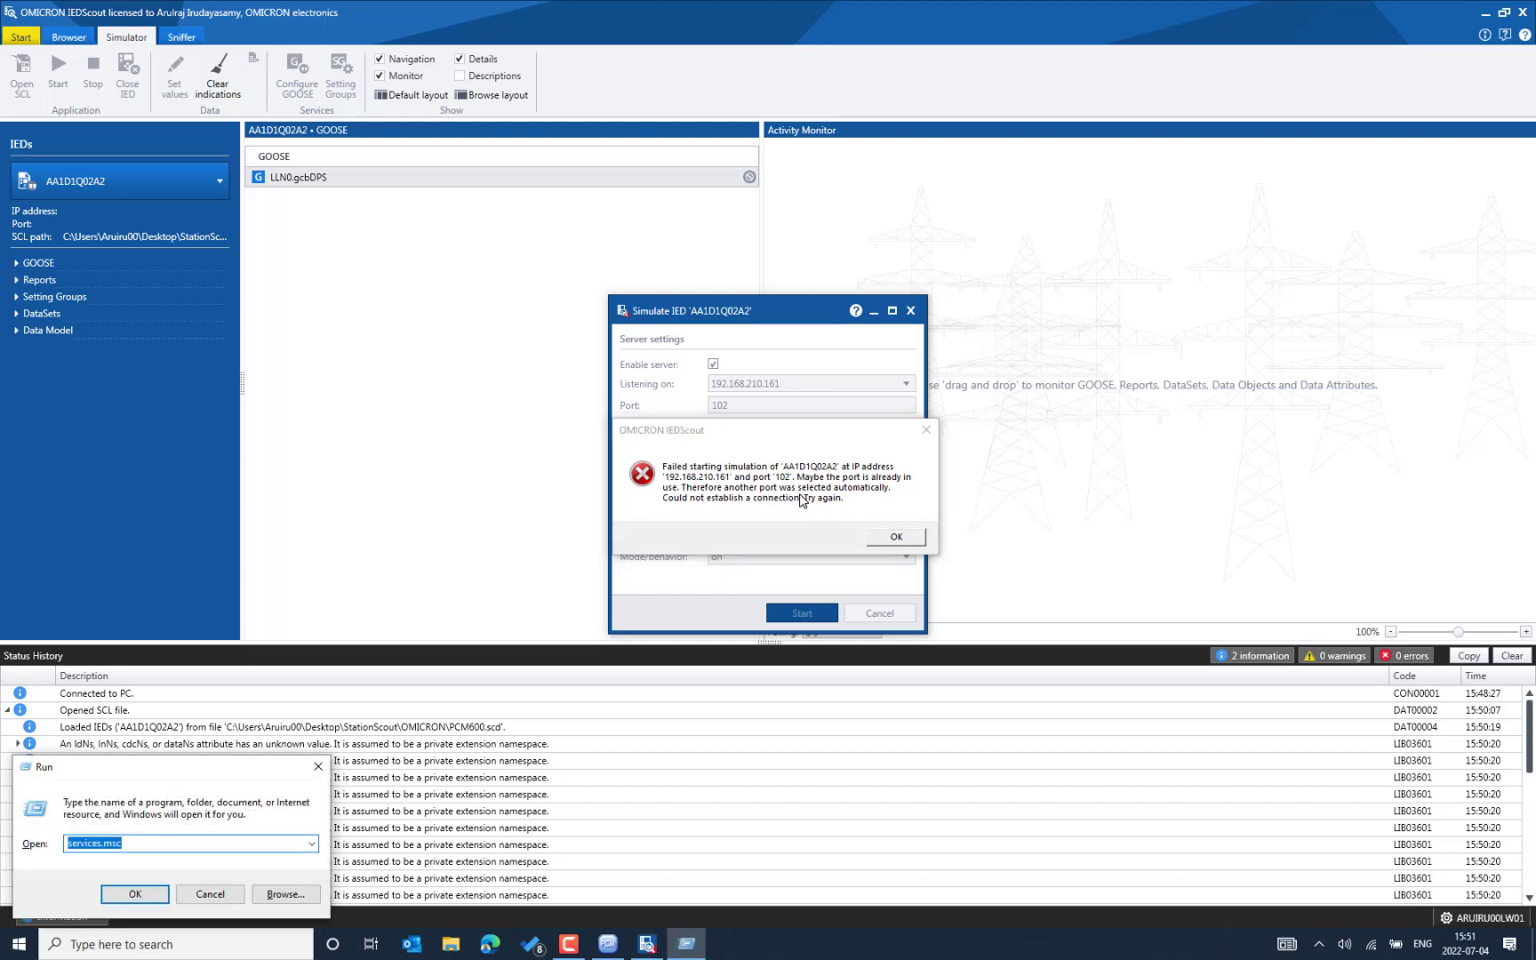
{"action": "type", "text": "pi"}
{"action": "key", "text": "Down"}
{"action": "key", "text": "Up"}
{"action": "type", "text": "ng"}
{"action": "key", "text": "Down"}
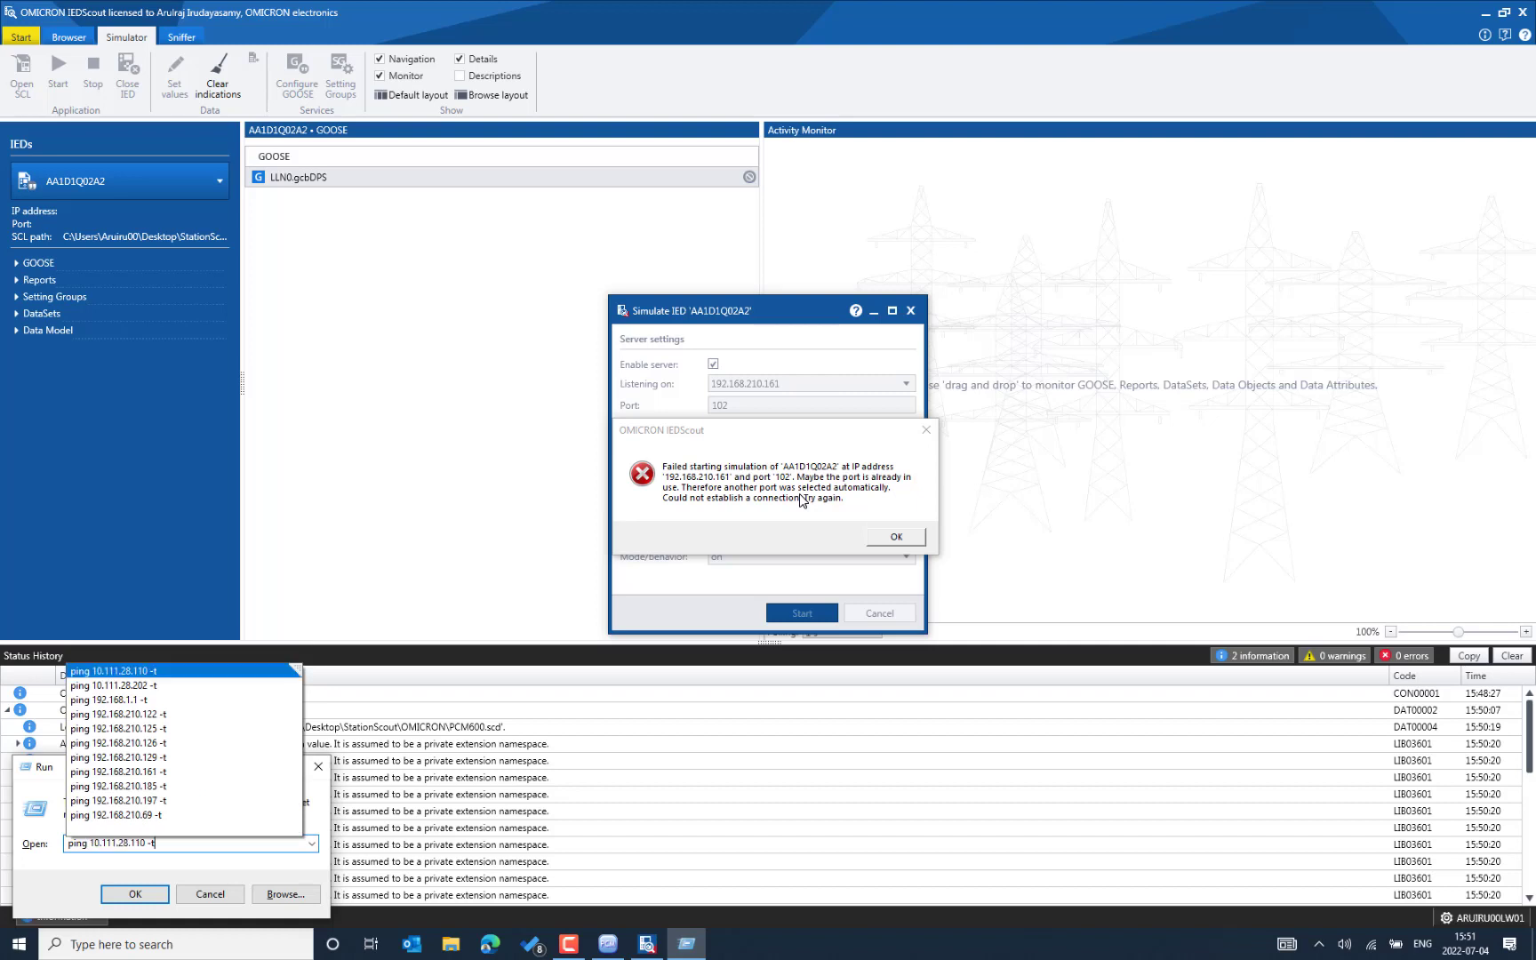
{"action": "key", "text": "Escape"}
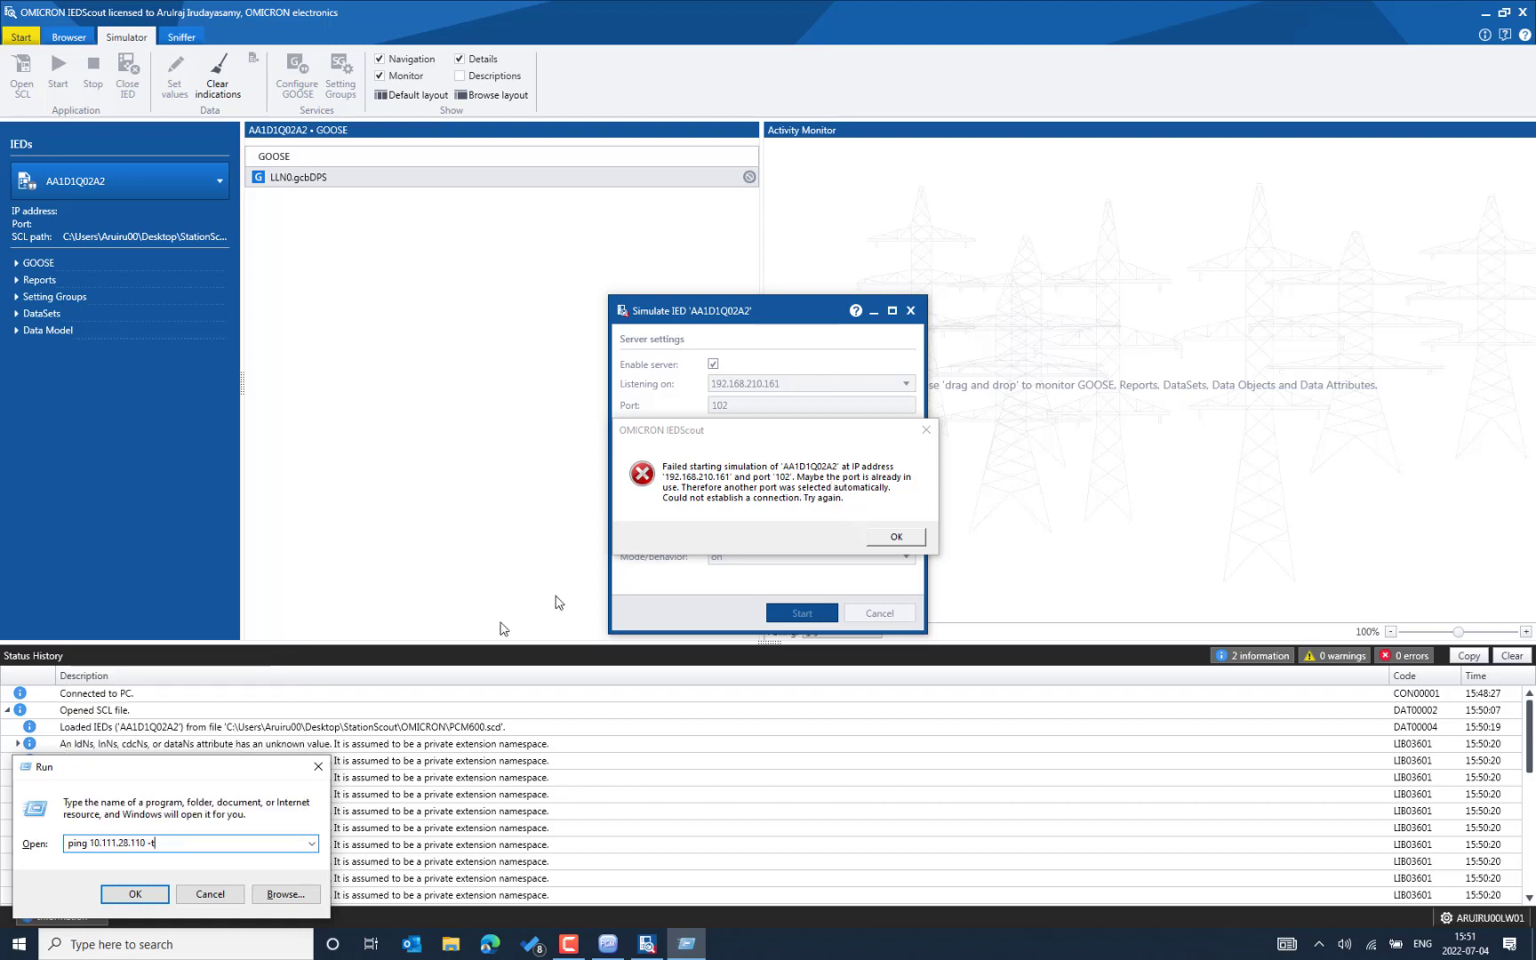
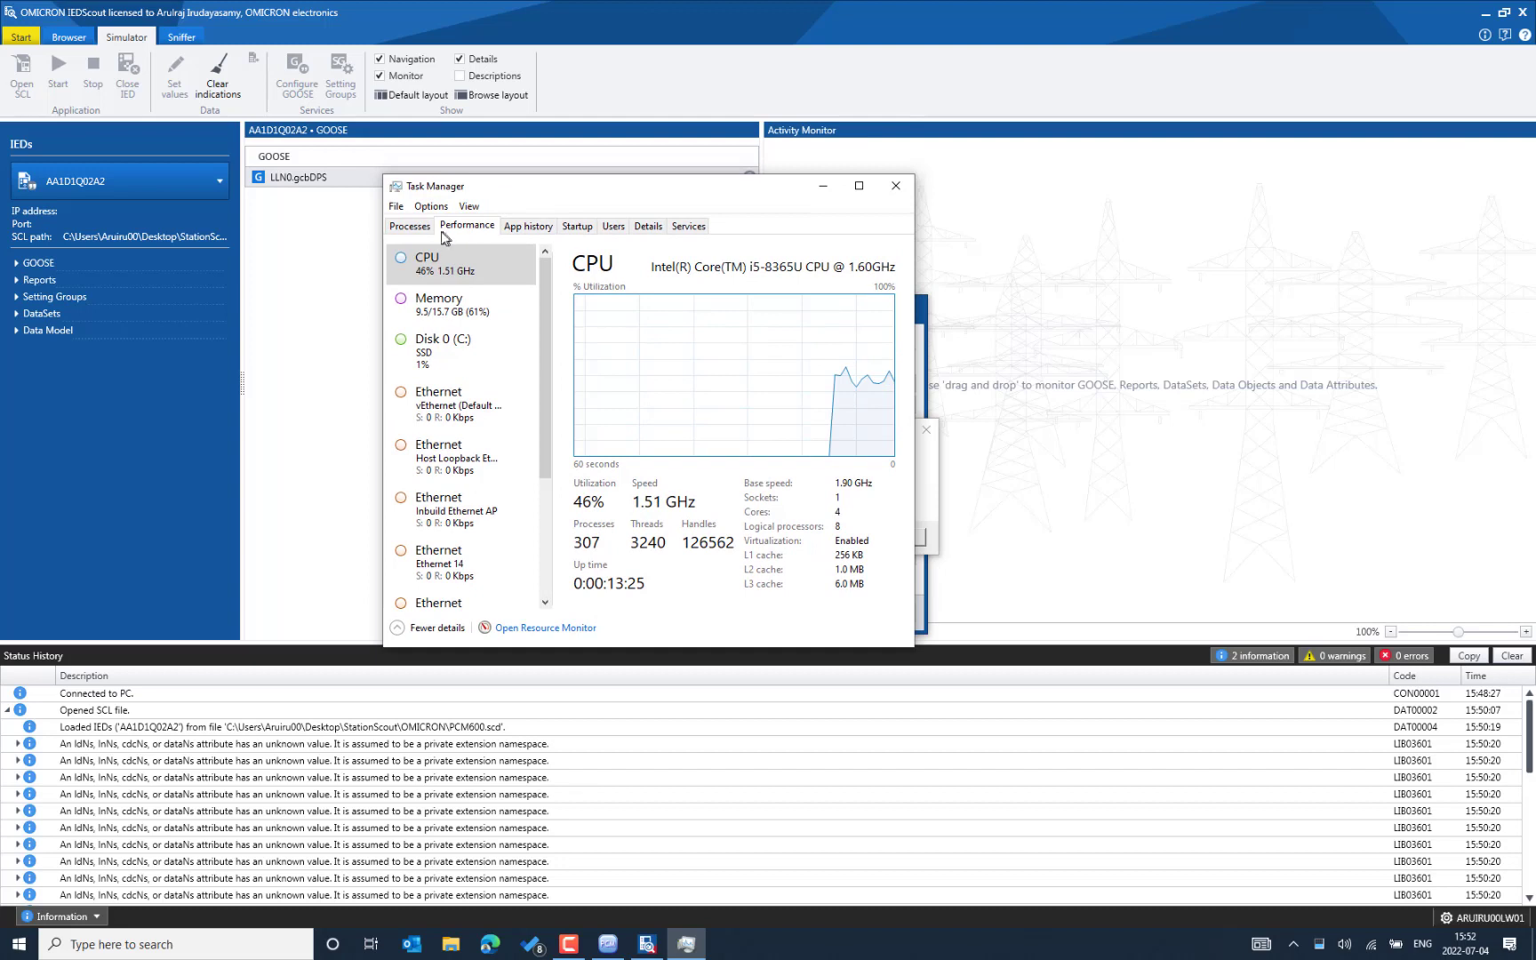
Open Resource Monitor from Task Manager and check in the network listening ports which process uses port 102.
{"action": "left_click", "coordinate": [560, 630]}
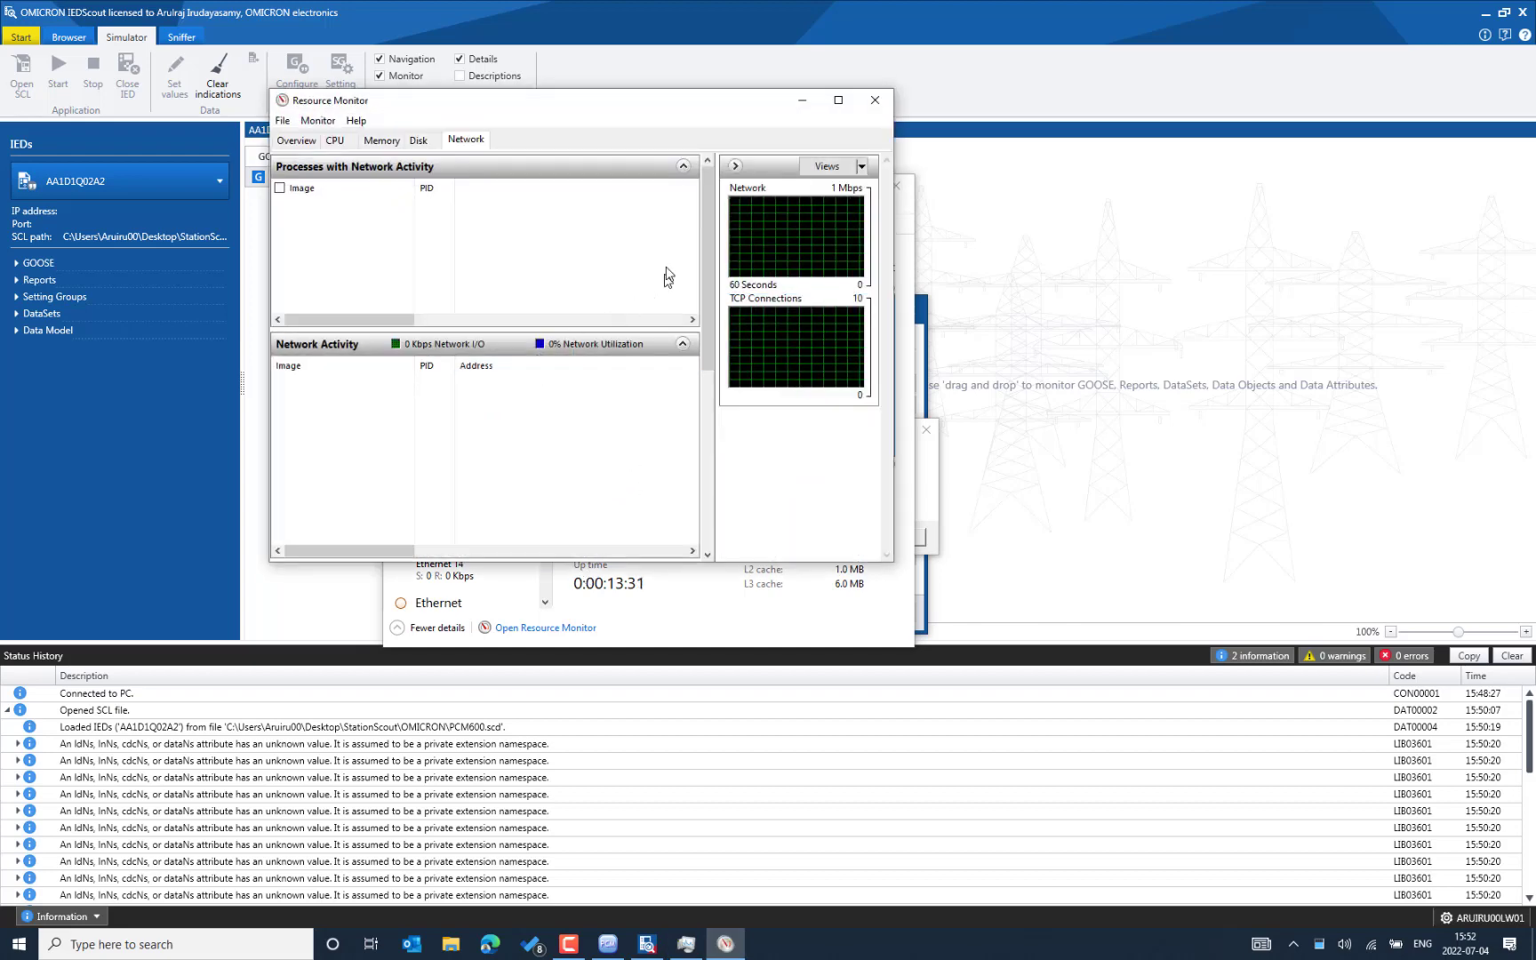
{"action": "left_click_drag", "start_coordinate": [710, 252], "coordinate": [703, 472]}
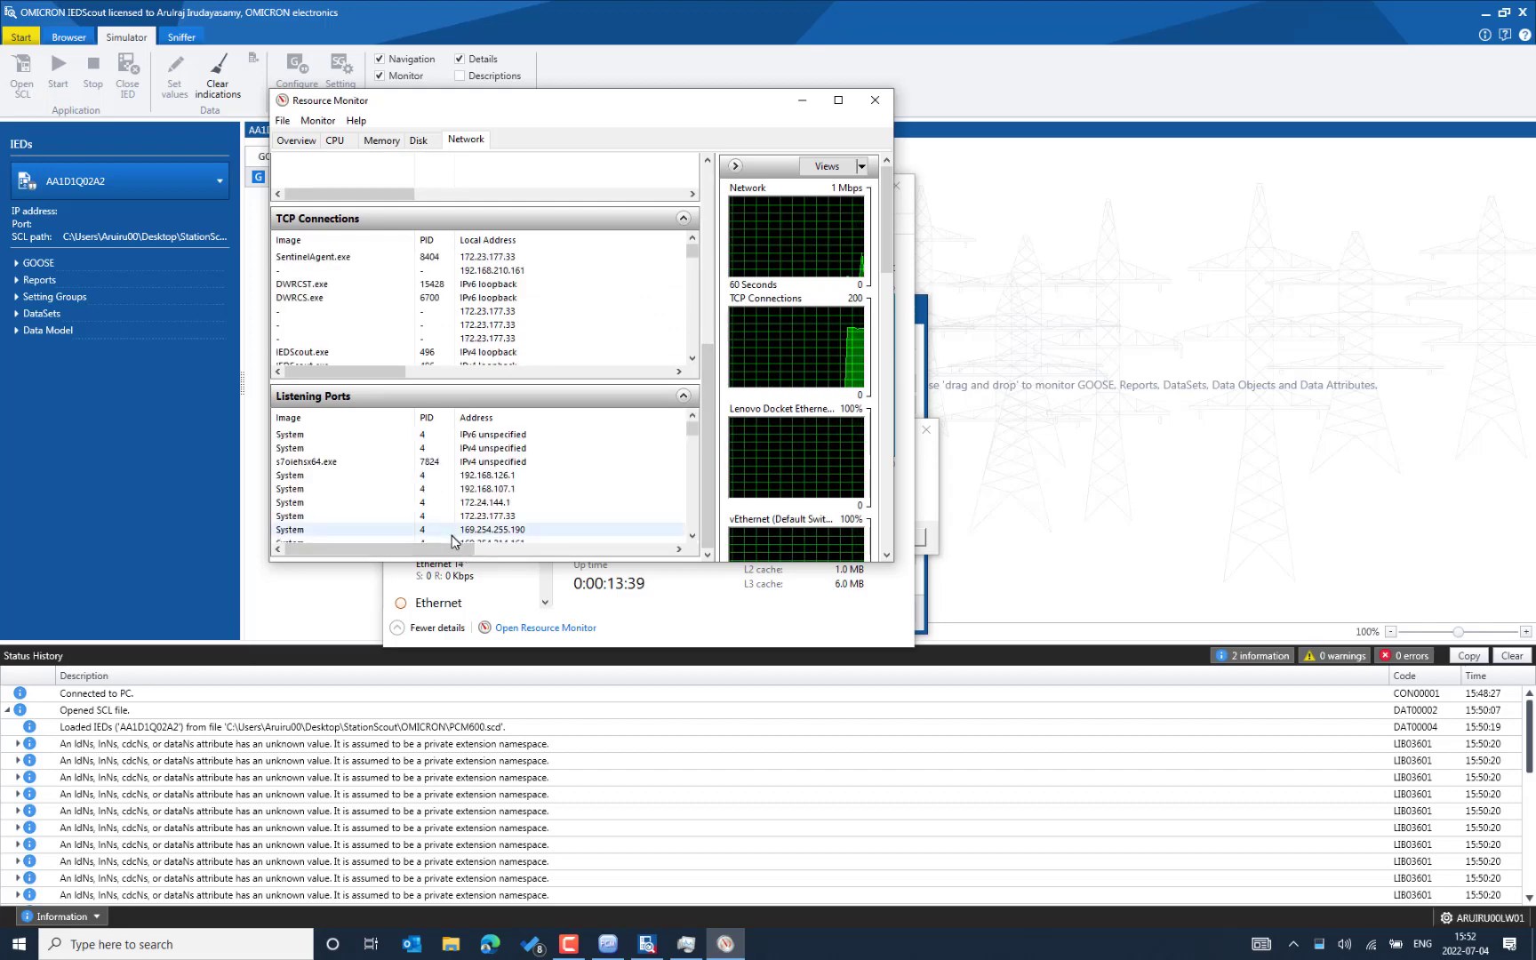
{"action": "left_click", "coordinate": [322, 461]}
{"action": "left_click_drag", "start_coordinate": [418, 556], "coordinate": [533, 558]}
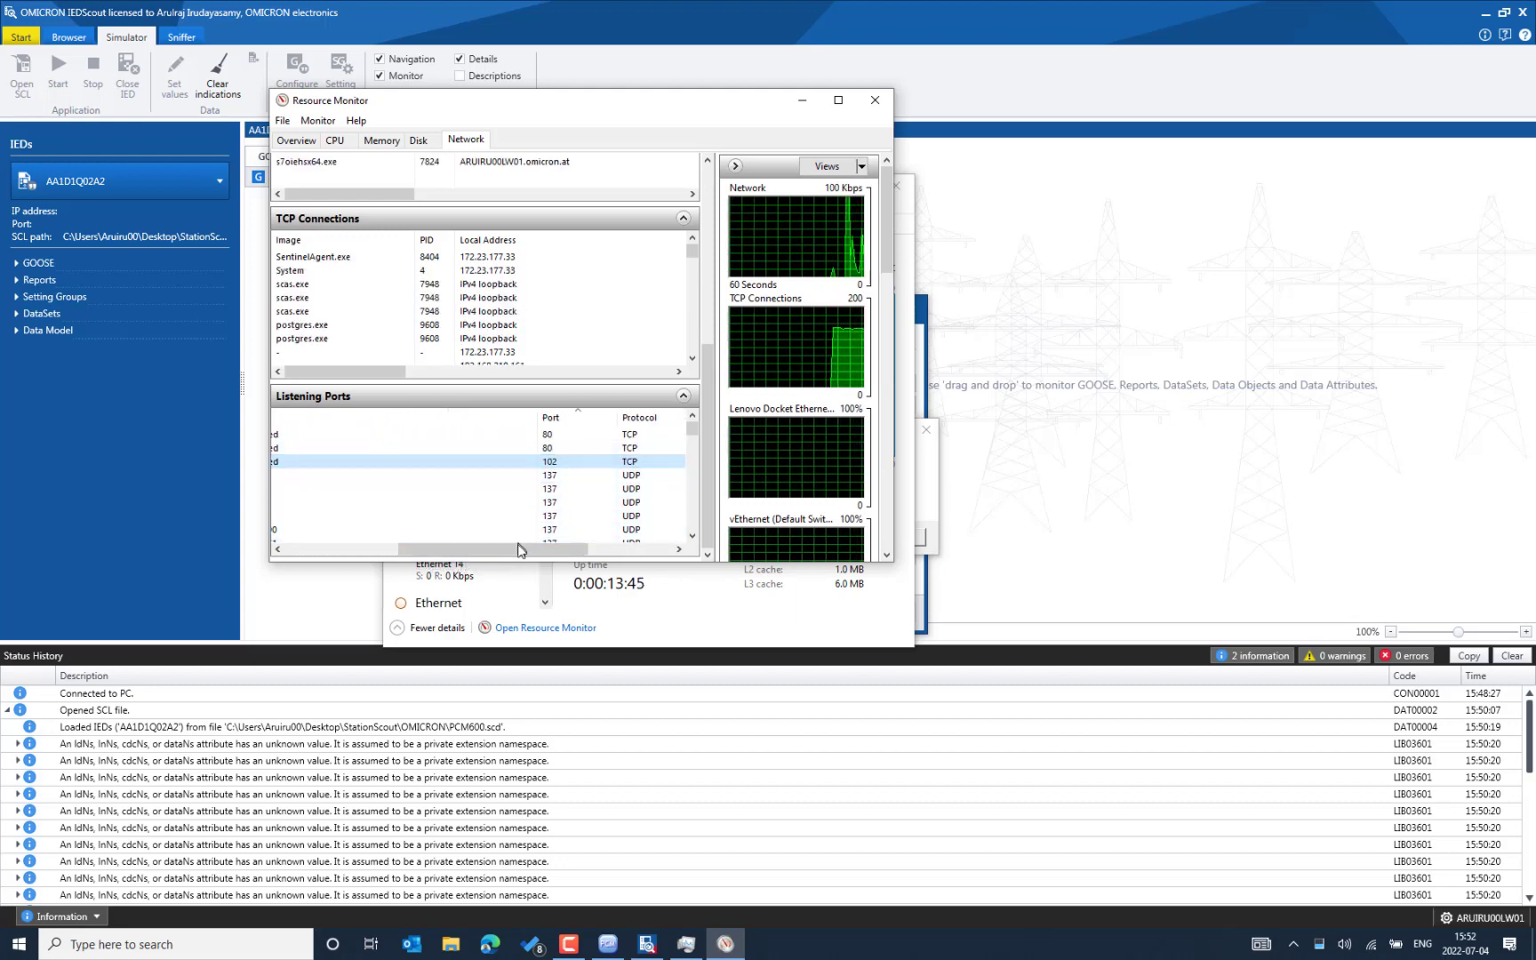
{"action": "left_click_drag", "start_coordinate": [520, 553], "coordinate": [370, 553]}
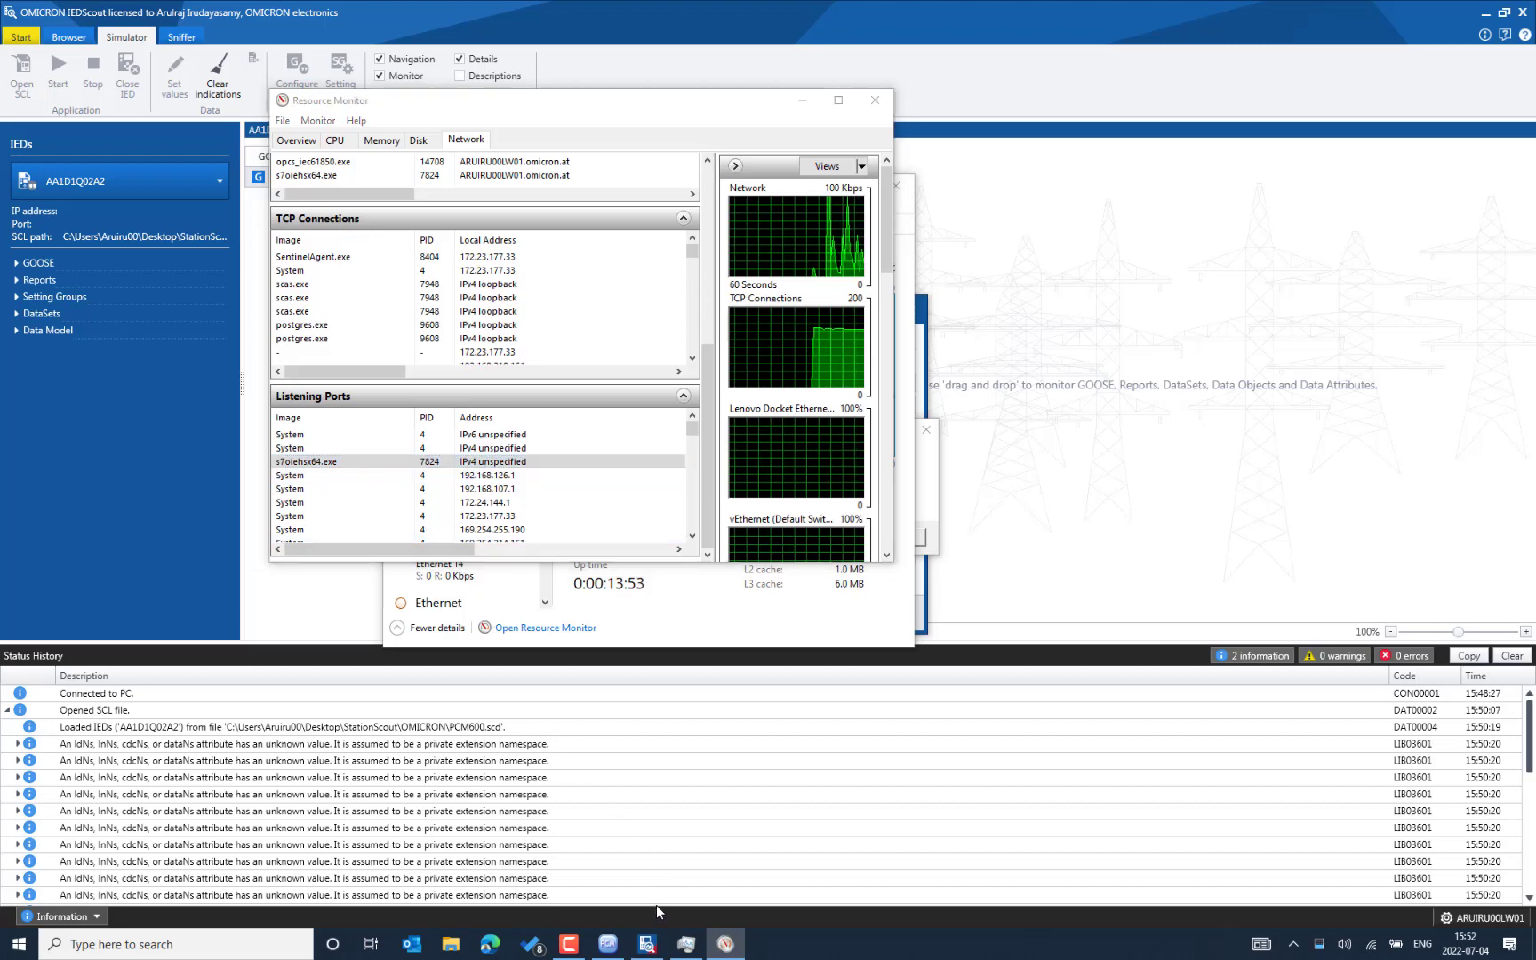
Open Windows Services, stop the S7DOS Help Service and minimize the Services window.
{"action": "key", "text": "super+r"}
{"action": "key", "text": "Return"}
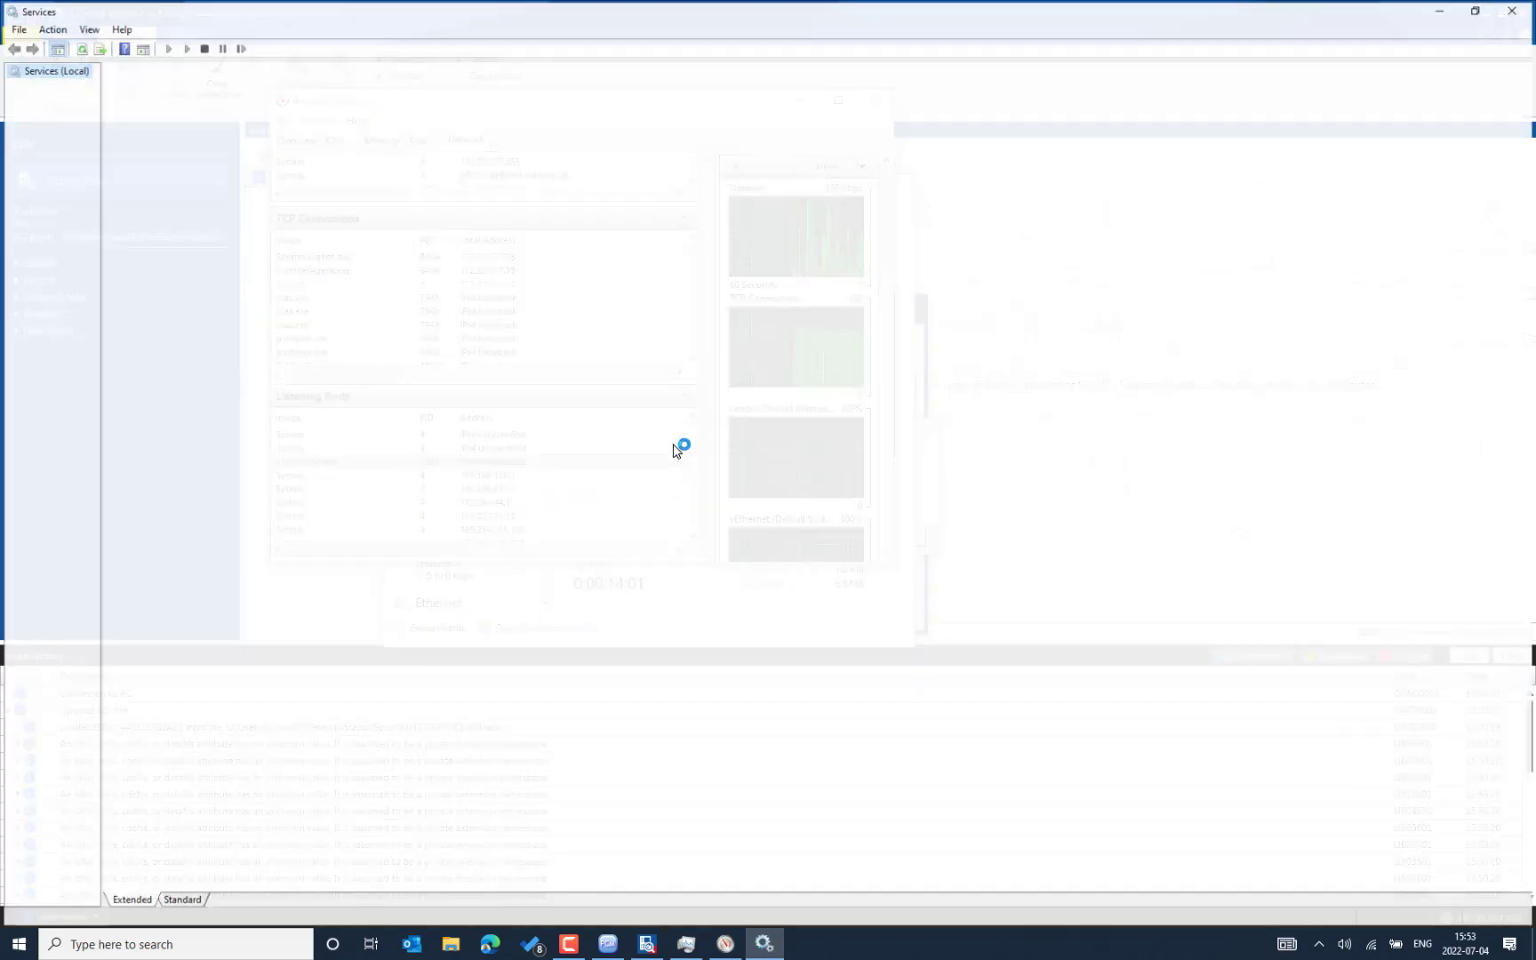
{"action": "left_click", "coordinate": [398, 386]}
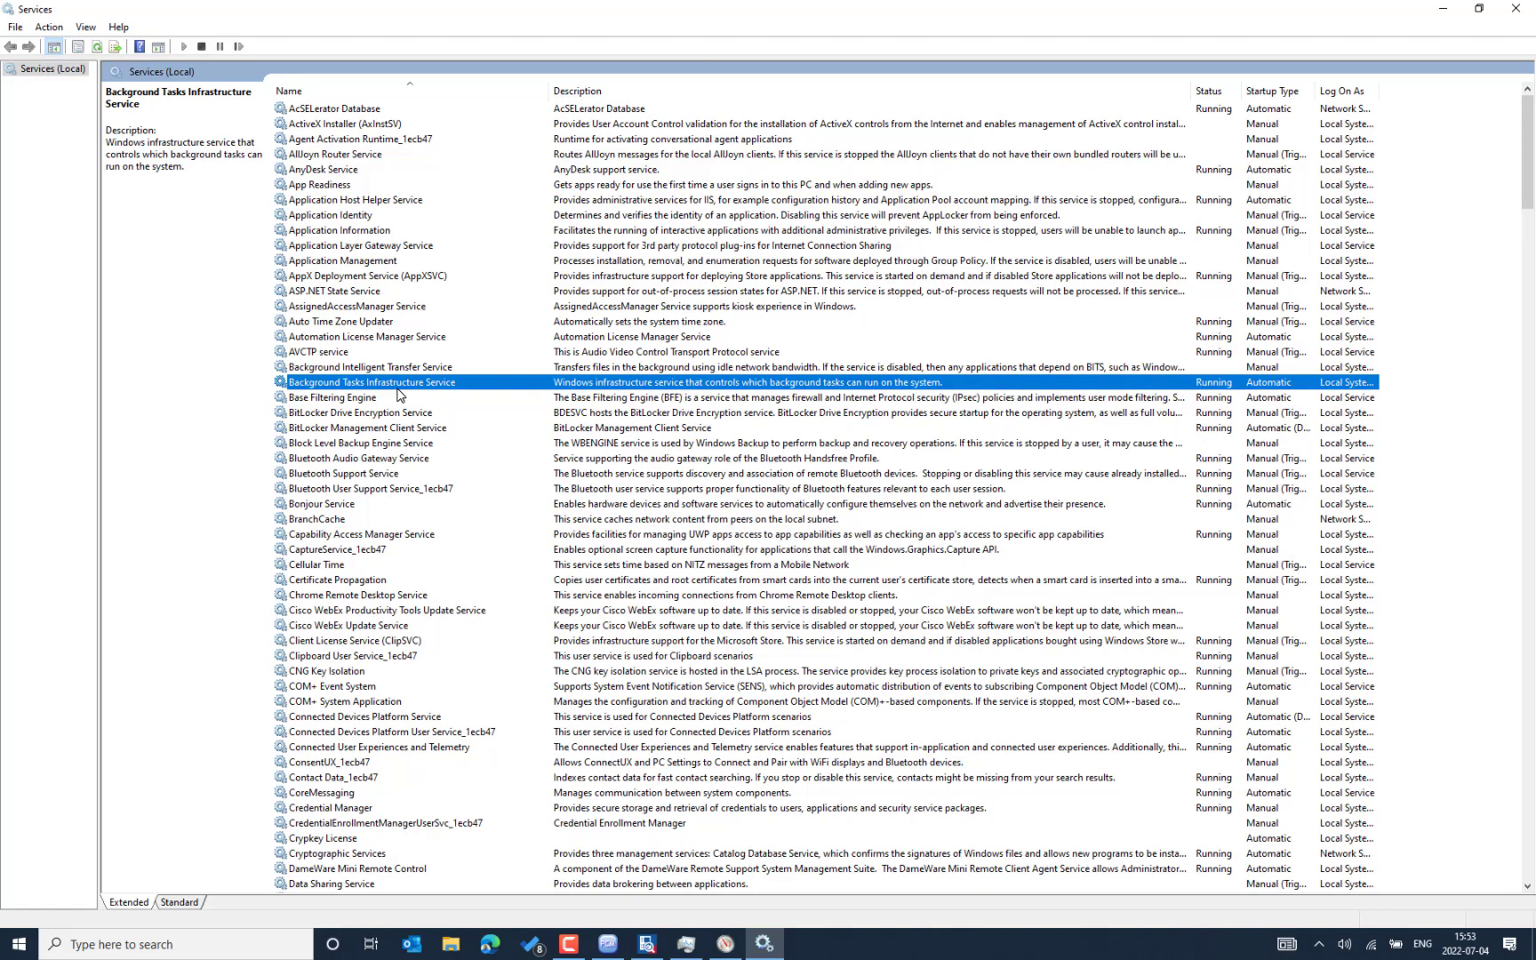
{"action": "key", "text": "s"}
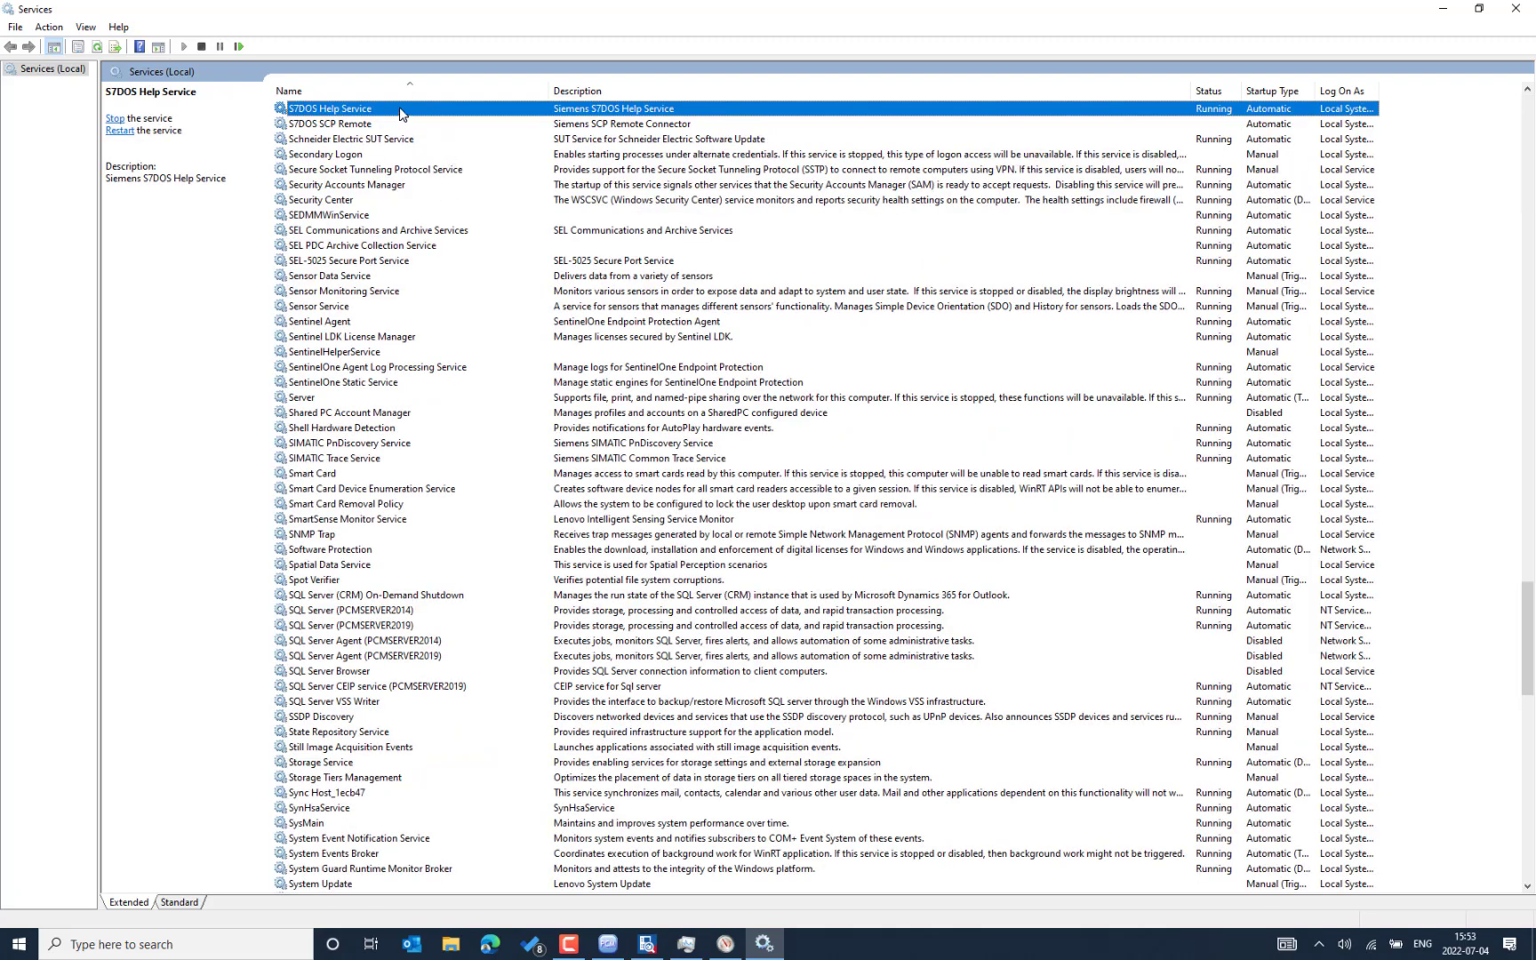
{"action": "right_click", "coordinate": [400, 109]}
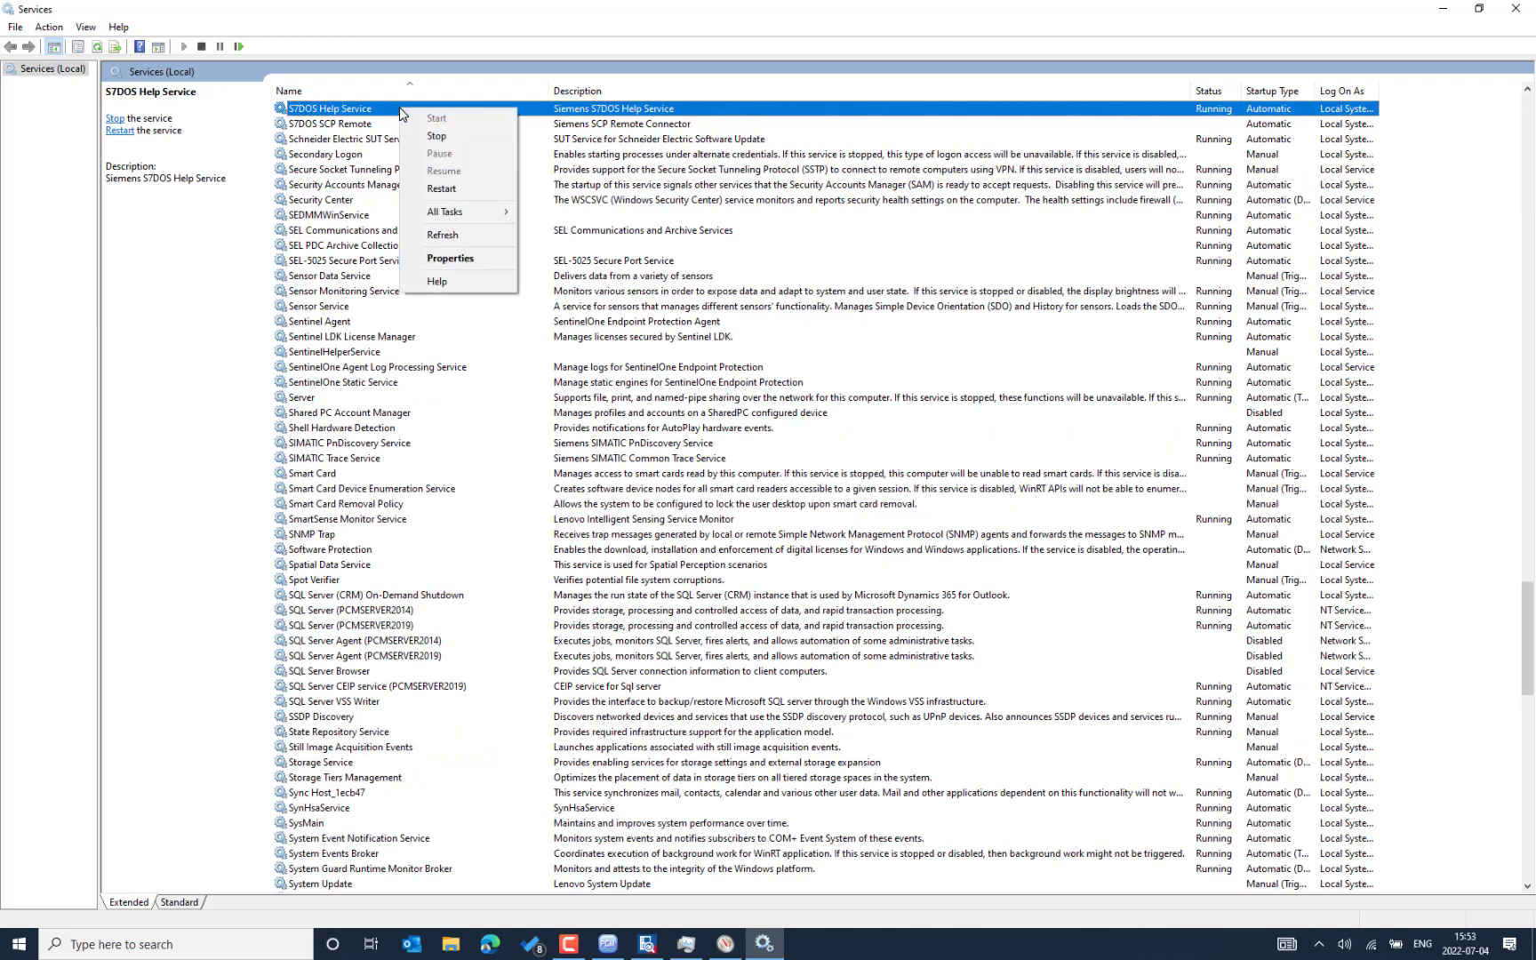
{"action": "left_click", "coordinate": [453, 141]}
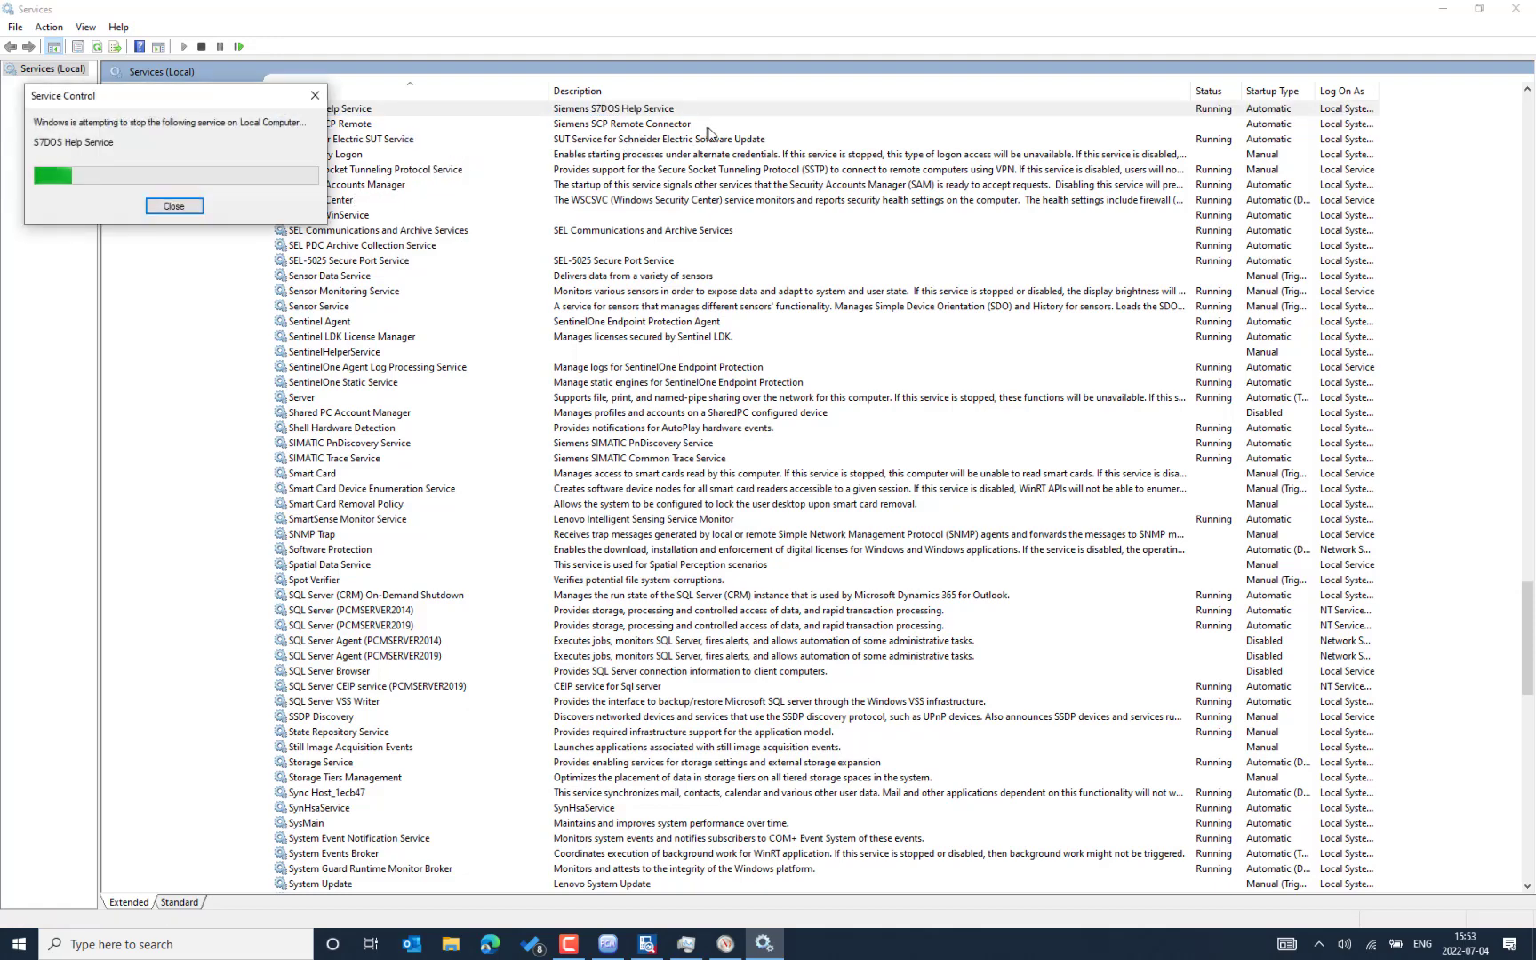
{"action": "left_click", "coordinate": [1443, 9]}
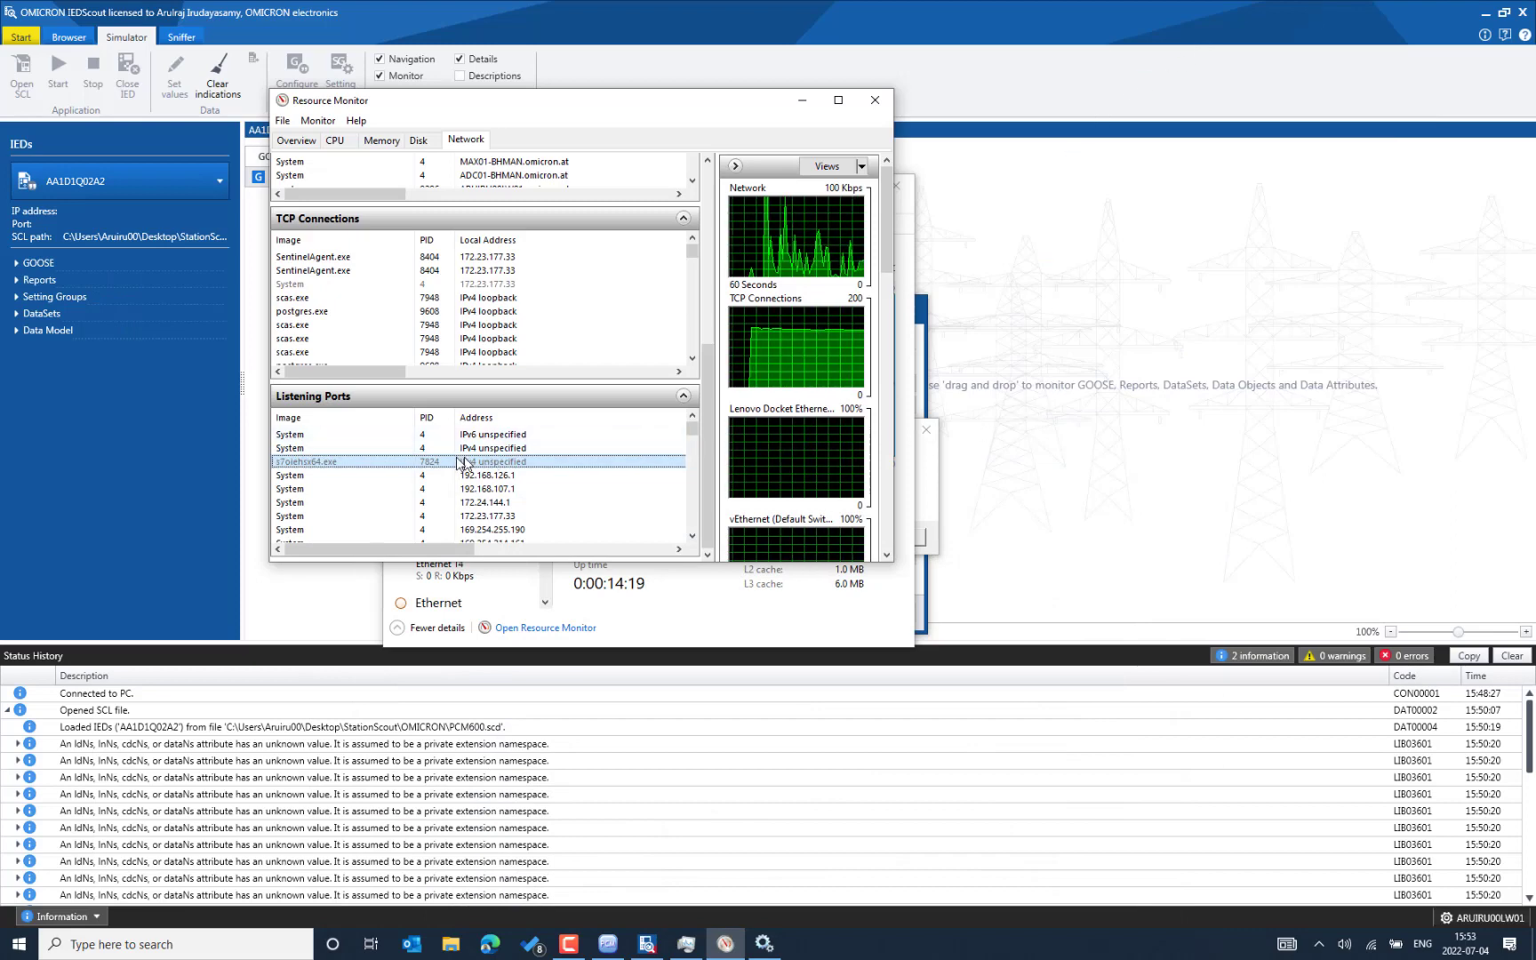
Recheck port 102 in the Resource Monitor listening ports, and close Resource Monitor and Task Manager.
{"action": "left_click_drag", "start_coordinate": [467, 549], "coordinate": [610, 549]}
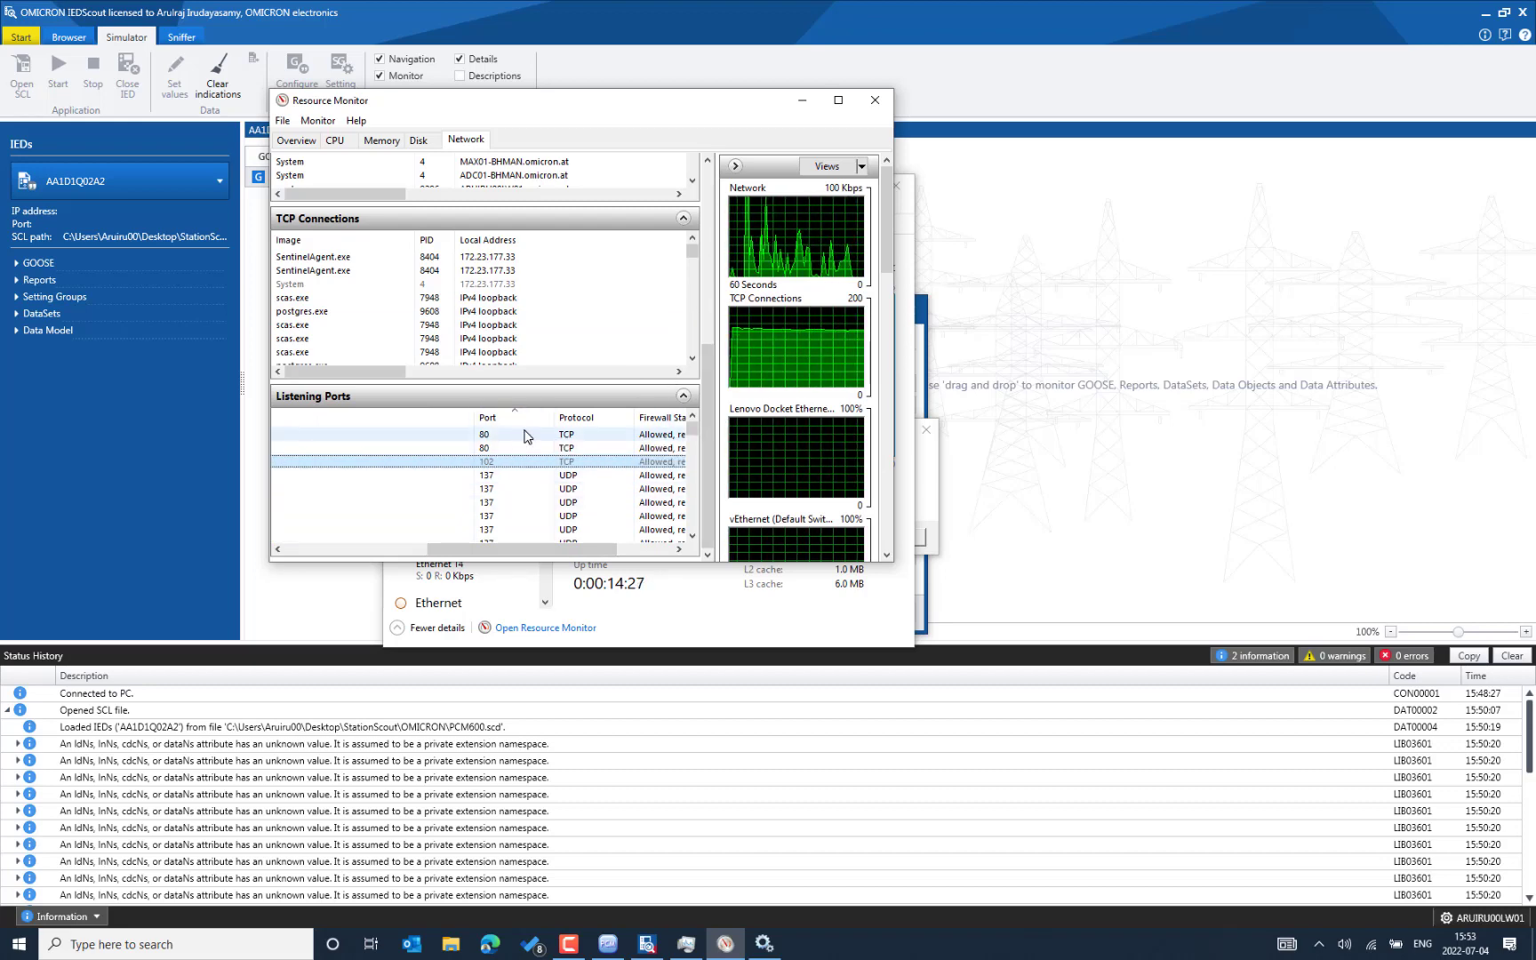
{"action": "left_click", "coordinate": [879, 106]}
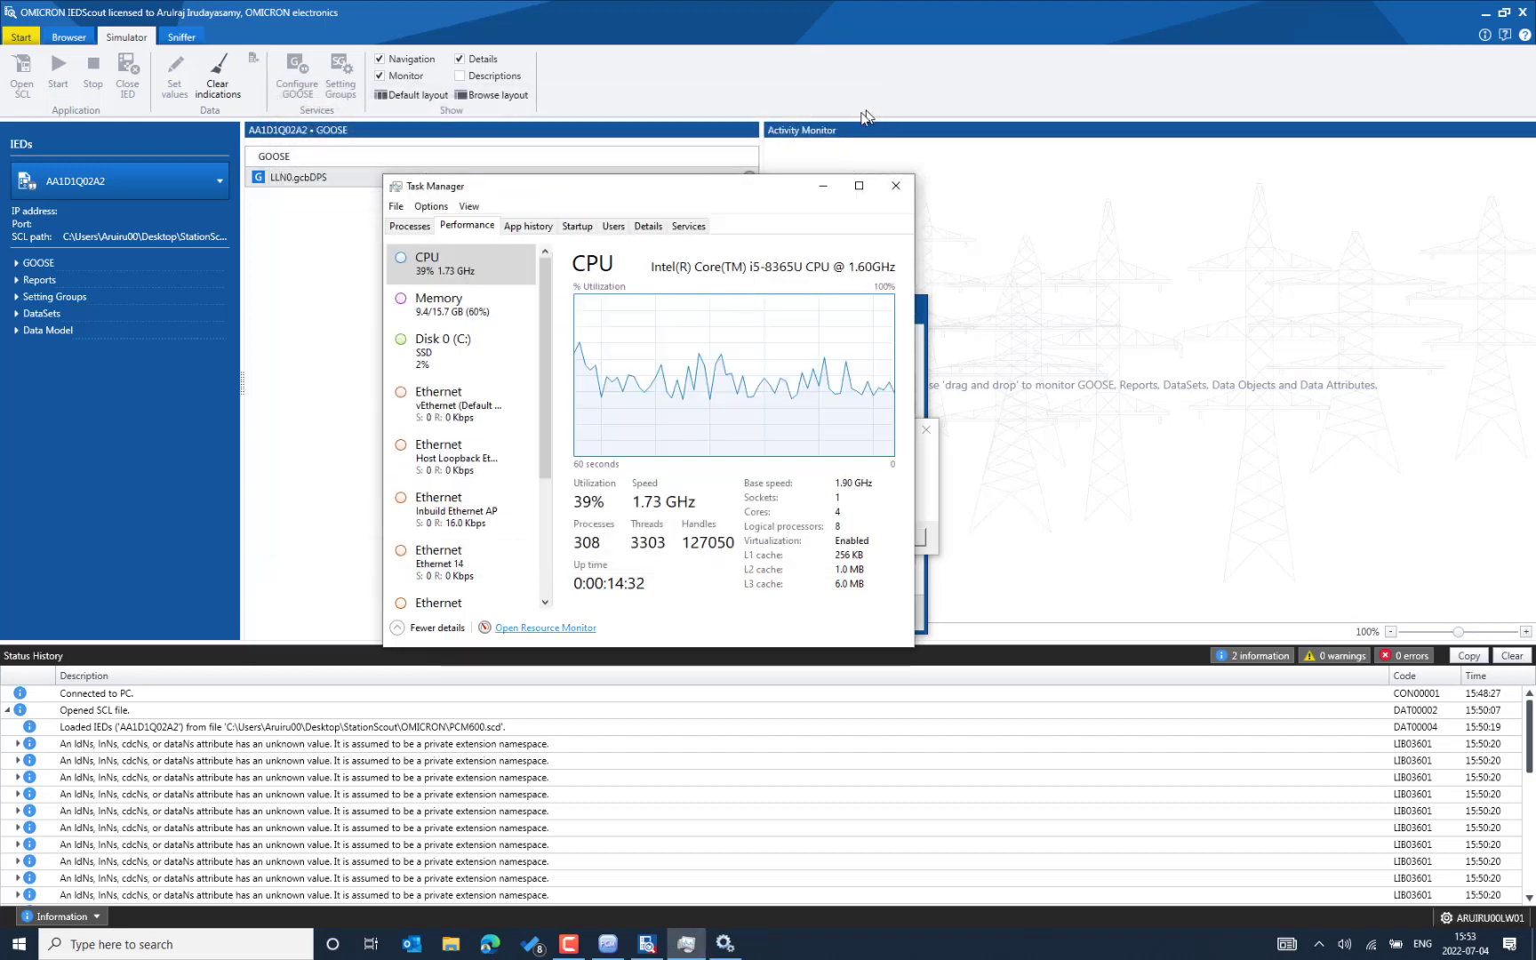
{"action": "left_click", "coordinate": [891, 188]}
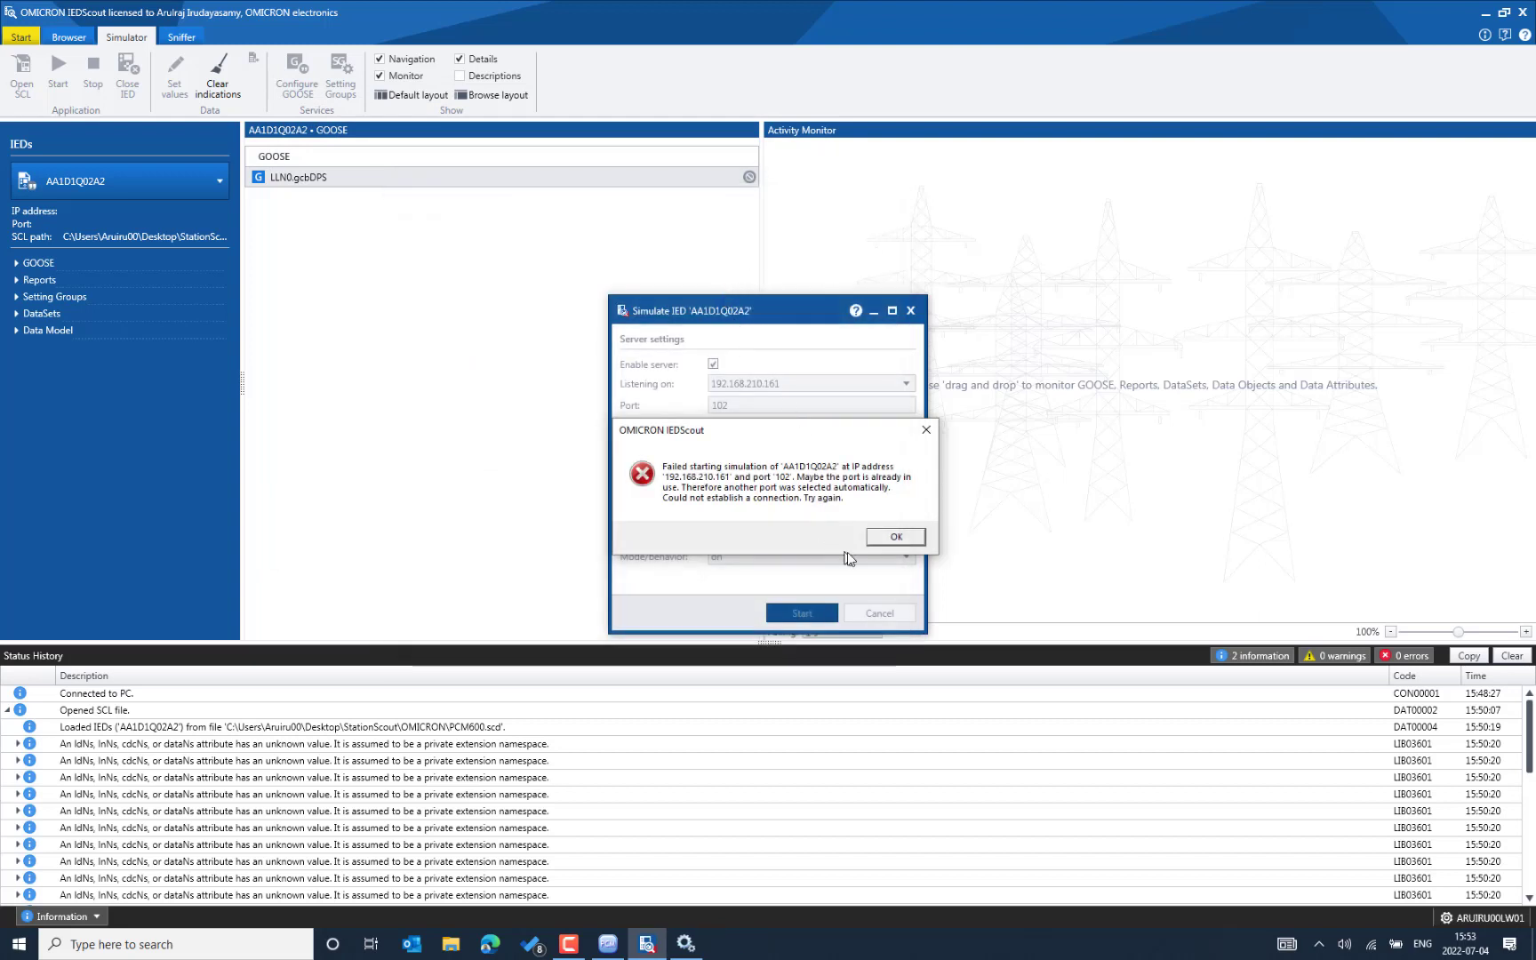
Dismiss the error, restart the simulation of AA1D1Q02A2 on 192.168.210.161 port 102, and expand the new simulation status entry.
{"action": "left_click", "coordinate": [893, 538]}
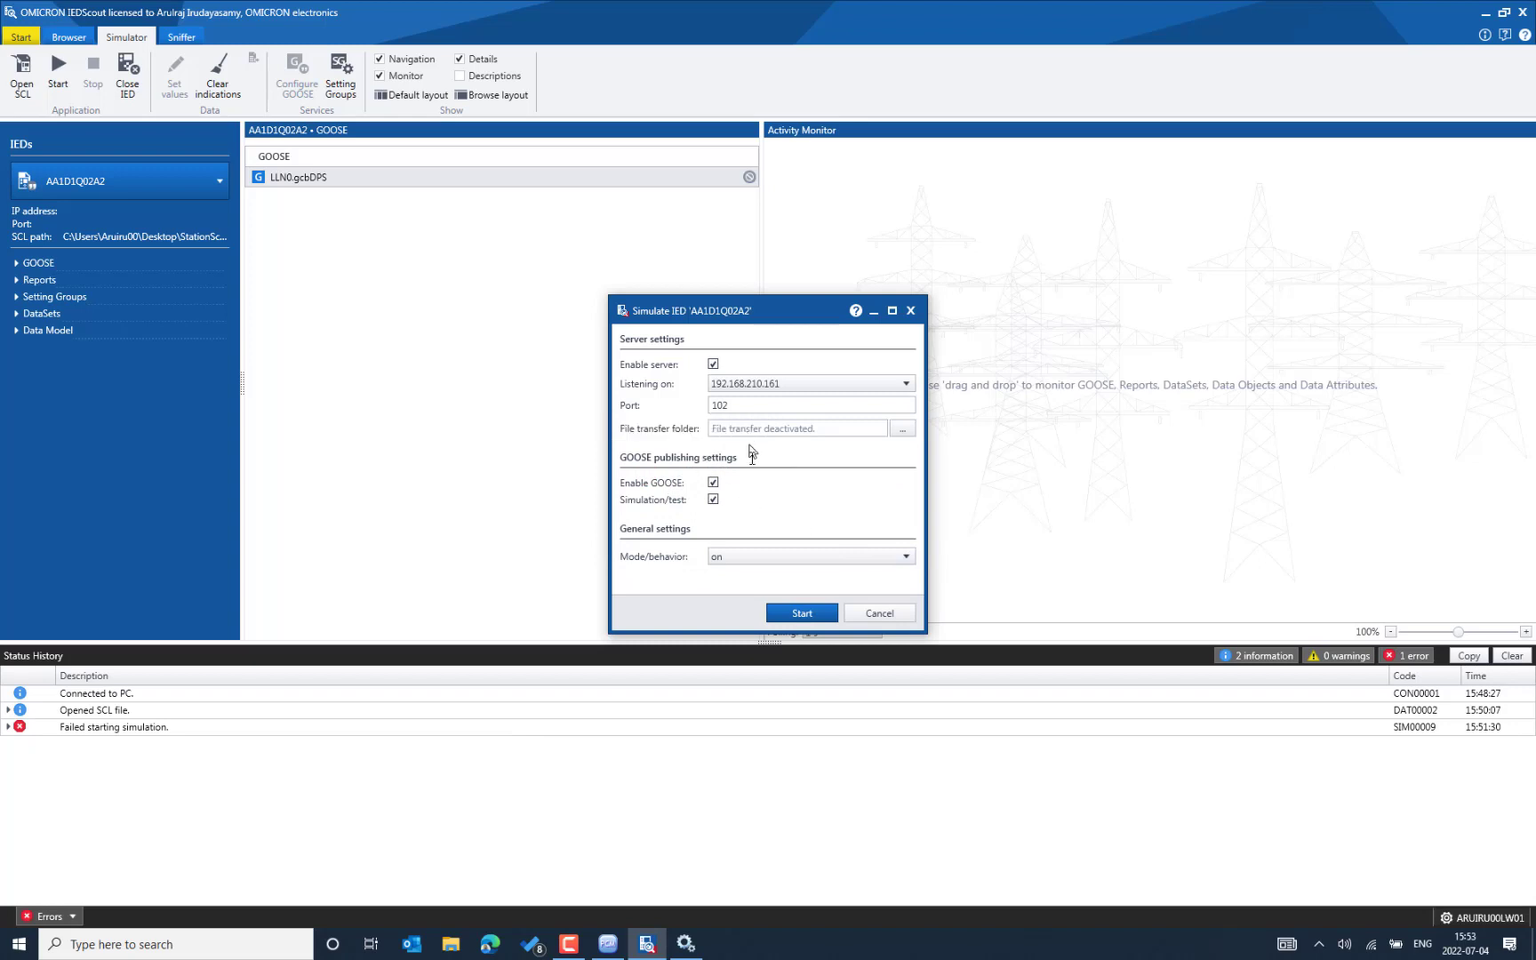
{"action": "left_click", "coordinate": [800, 614]}
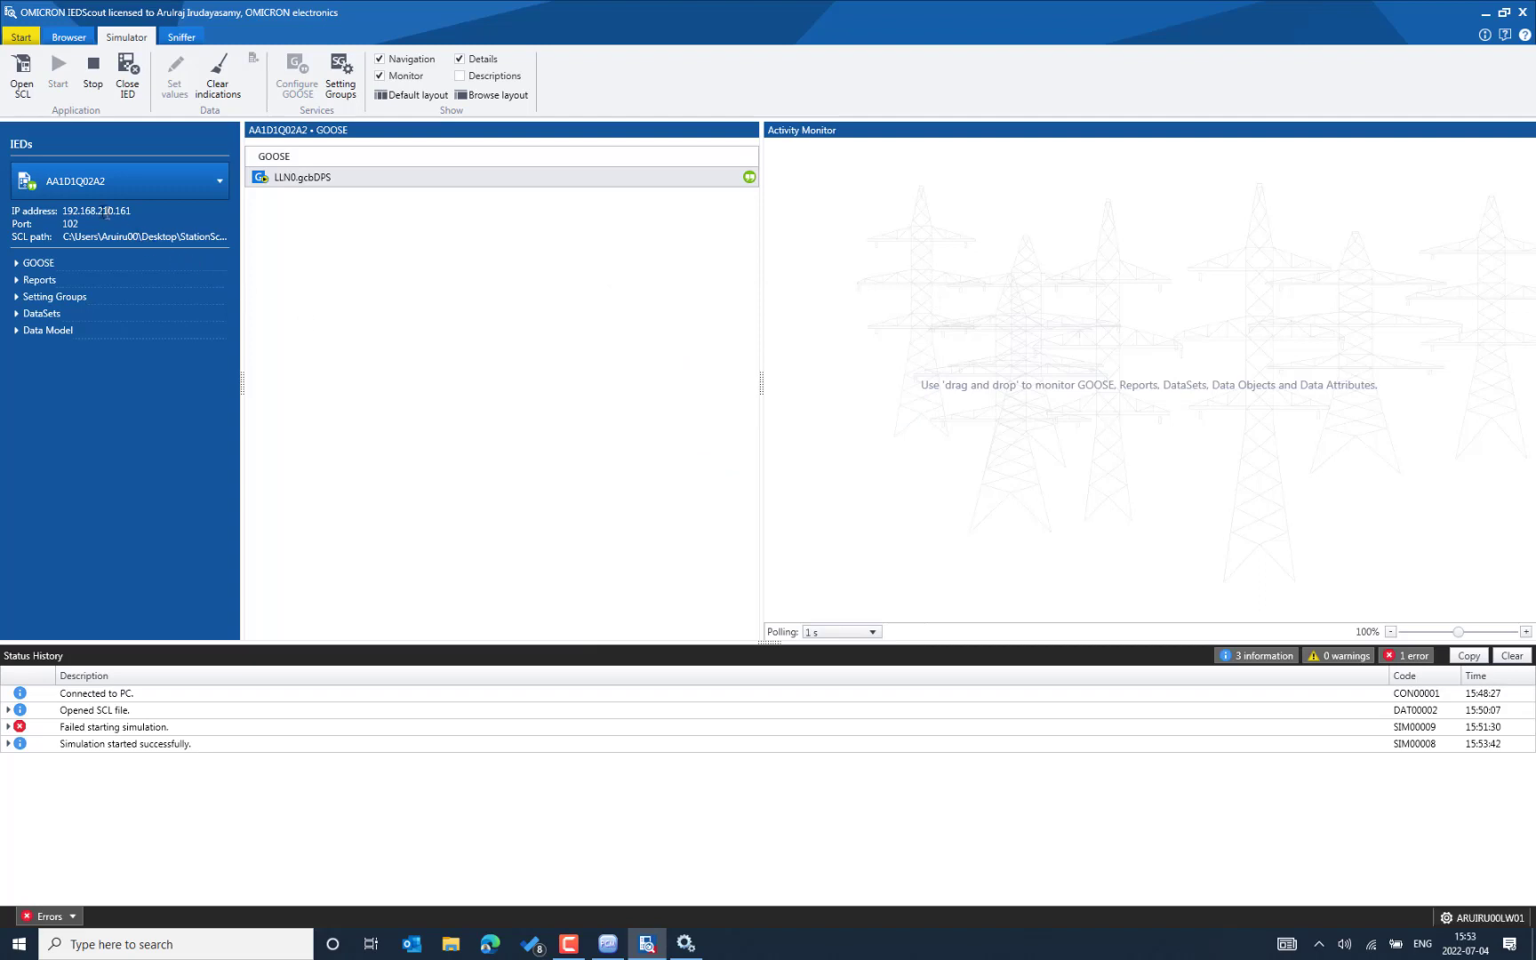
{"action": "left_click", "coordinate": [7, 743]}
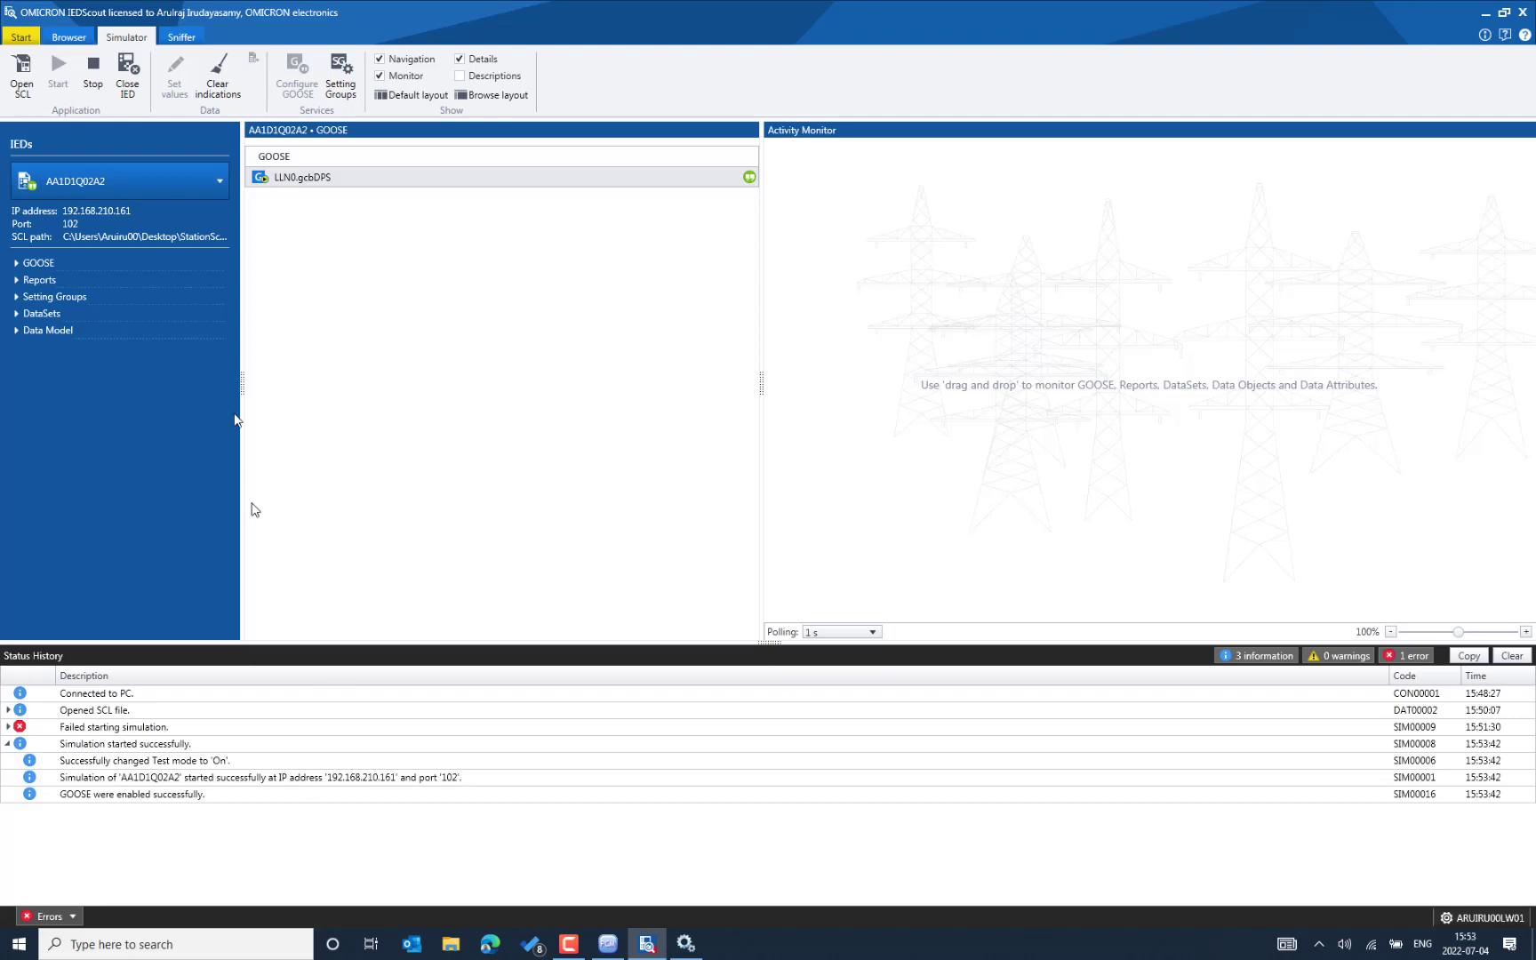
Open the LLN0.gcbDPS GOOSE control block under LD0 and expand the information sent in its last GOOSE.
{"action": "left_click", "coordinate": [16, 263]}
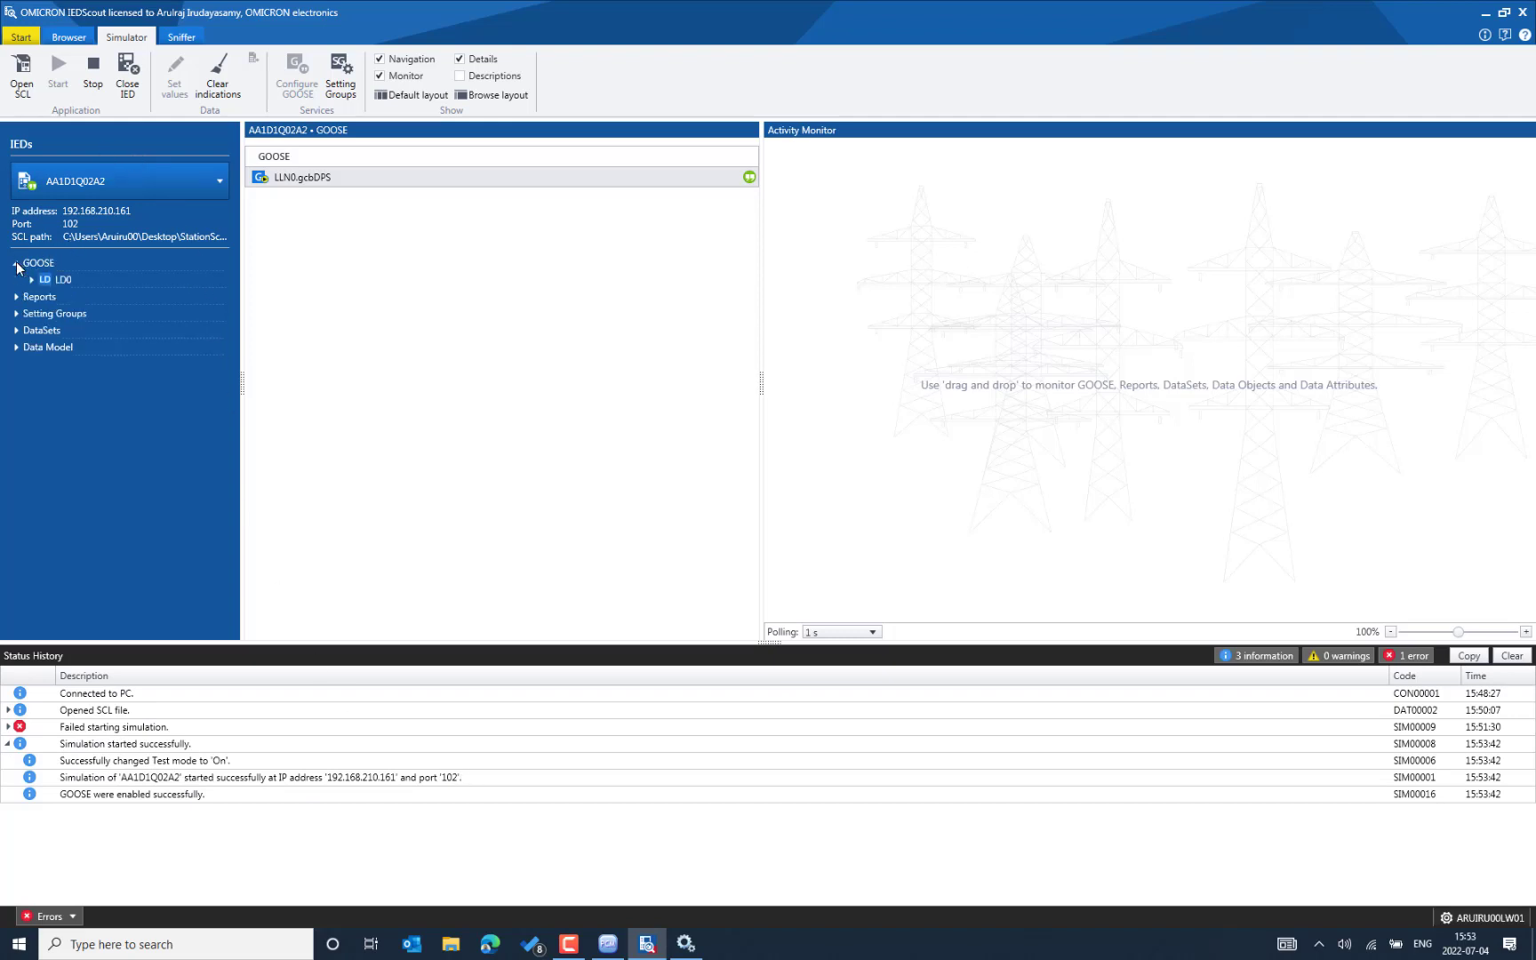
{"action": "left_click", "coordinate": [32, 280]}
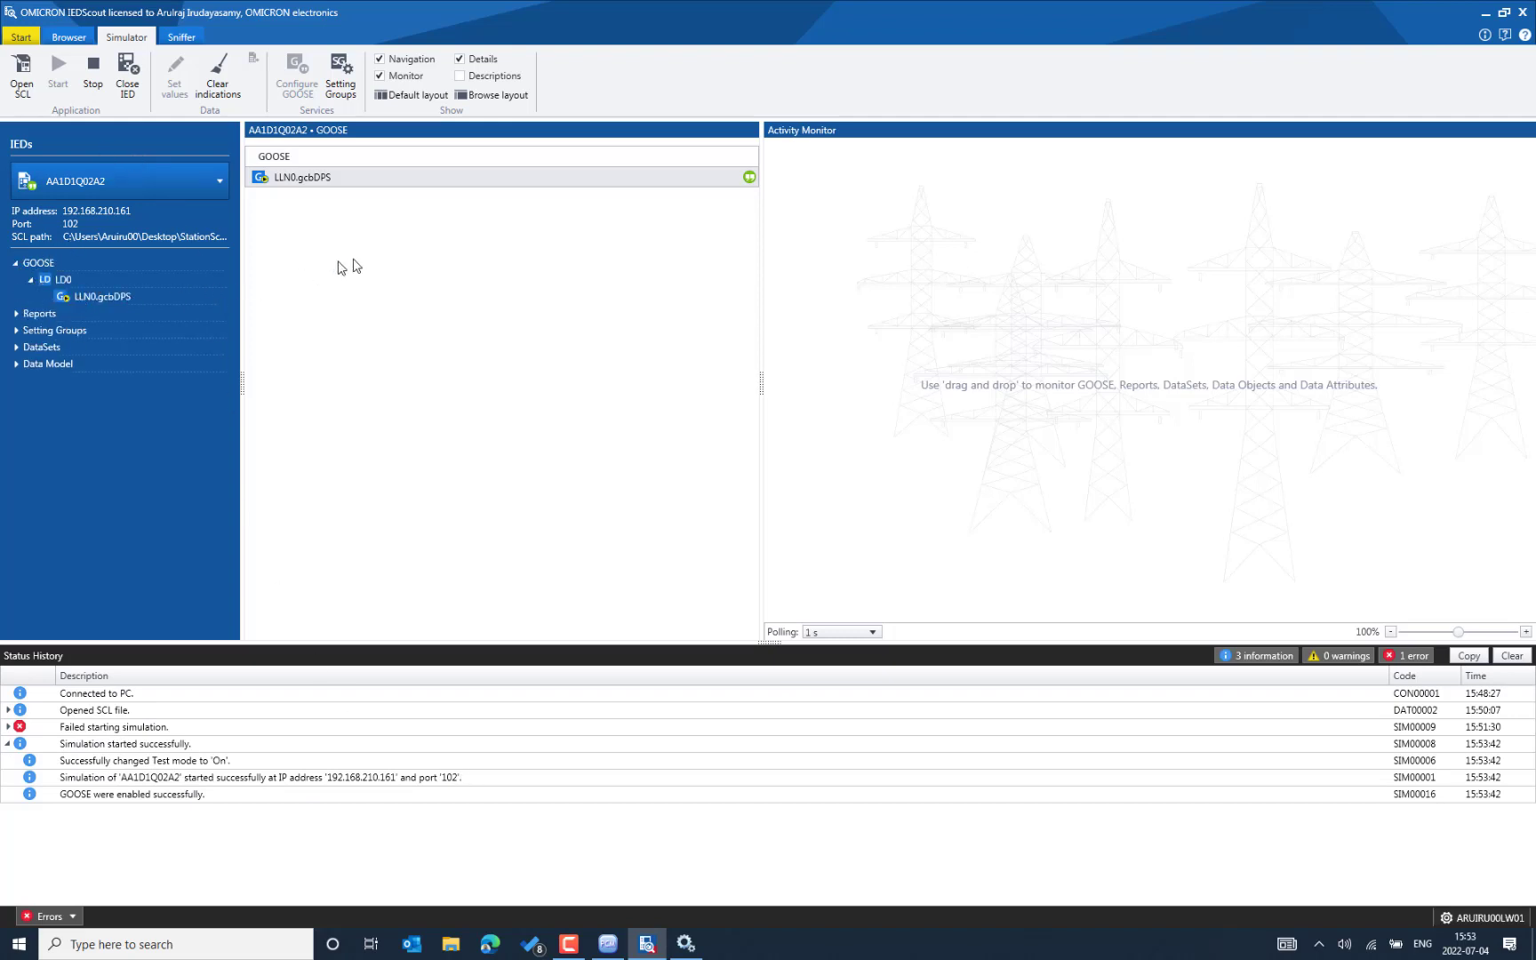
{"action": "double_click", "coordinate": [289, 177]}
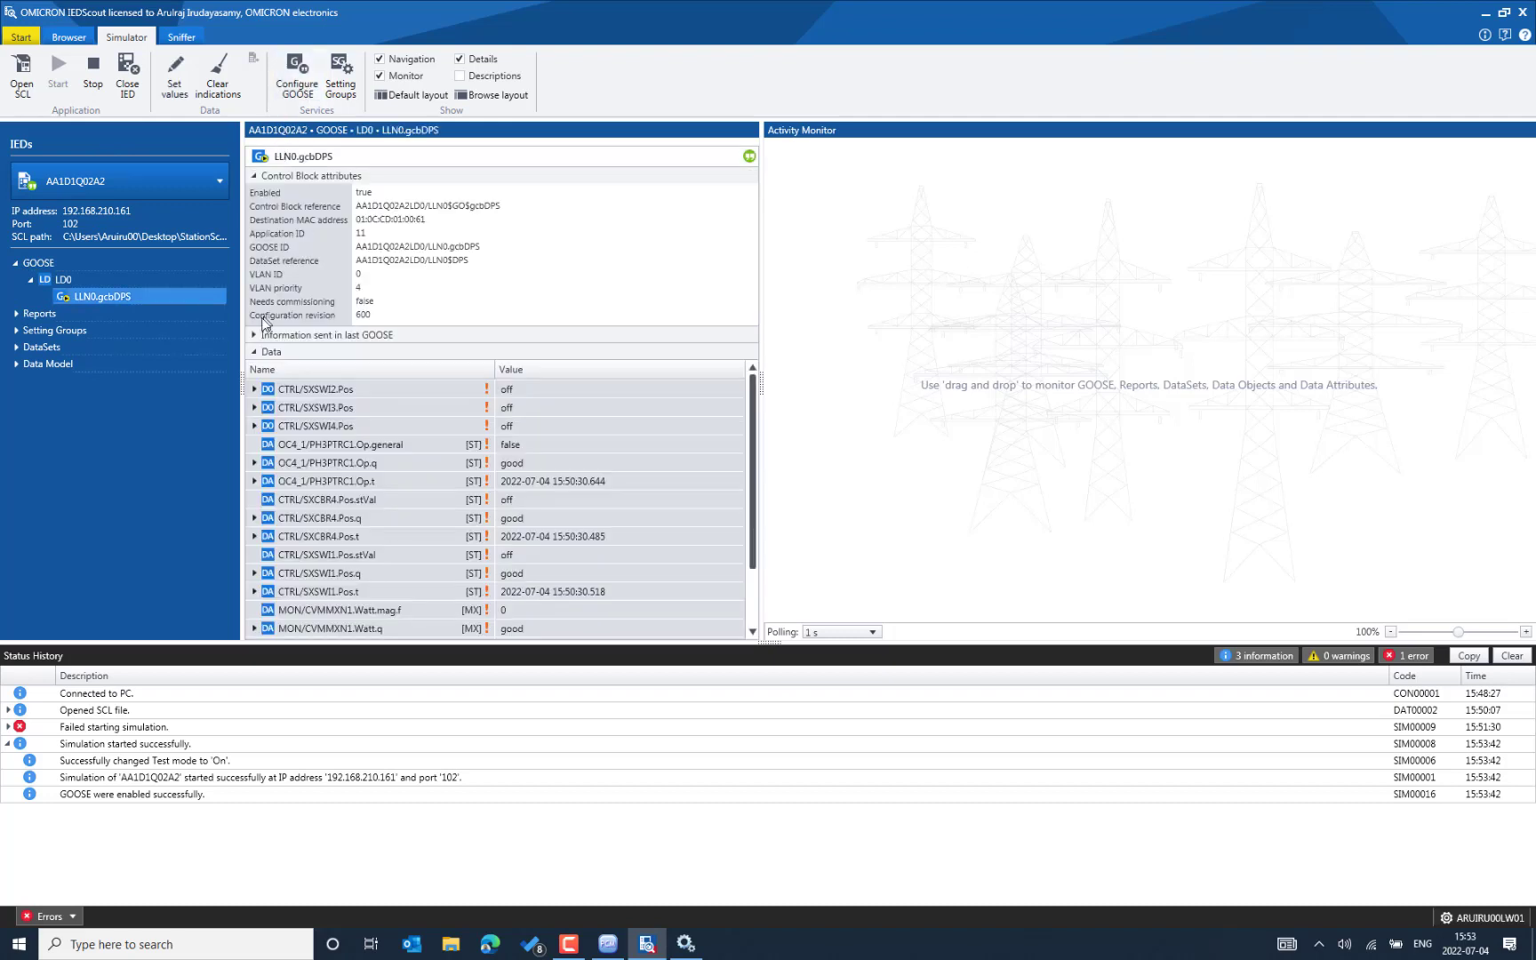
{"action": "left_click", "coordinate": [255, 335]}
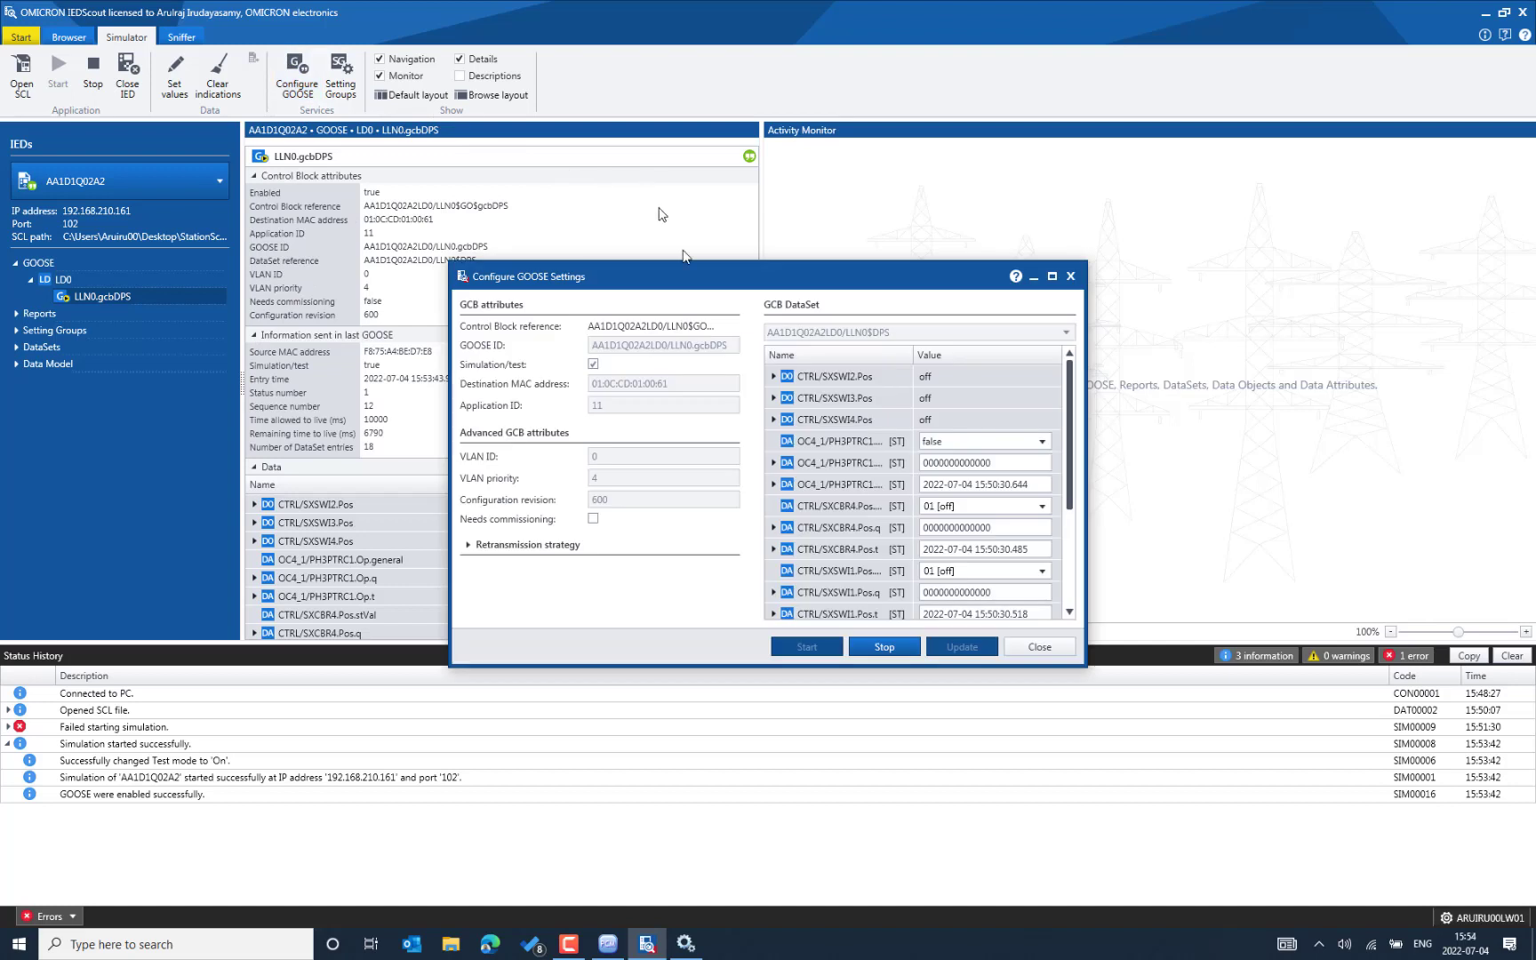
Stop the LLN0.gcbDPS GOOSE, restart it with the Simulation/test flag cleared, and show the data descriptions.
{"action": "left_click", "coordinate": [876, 638]}
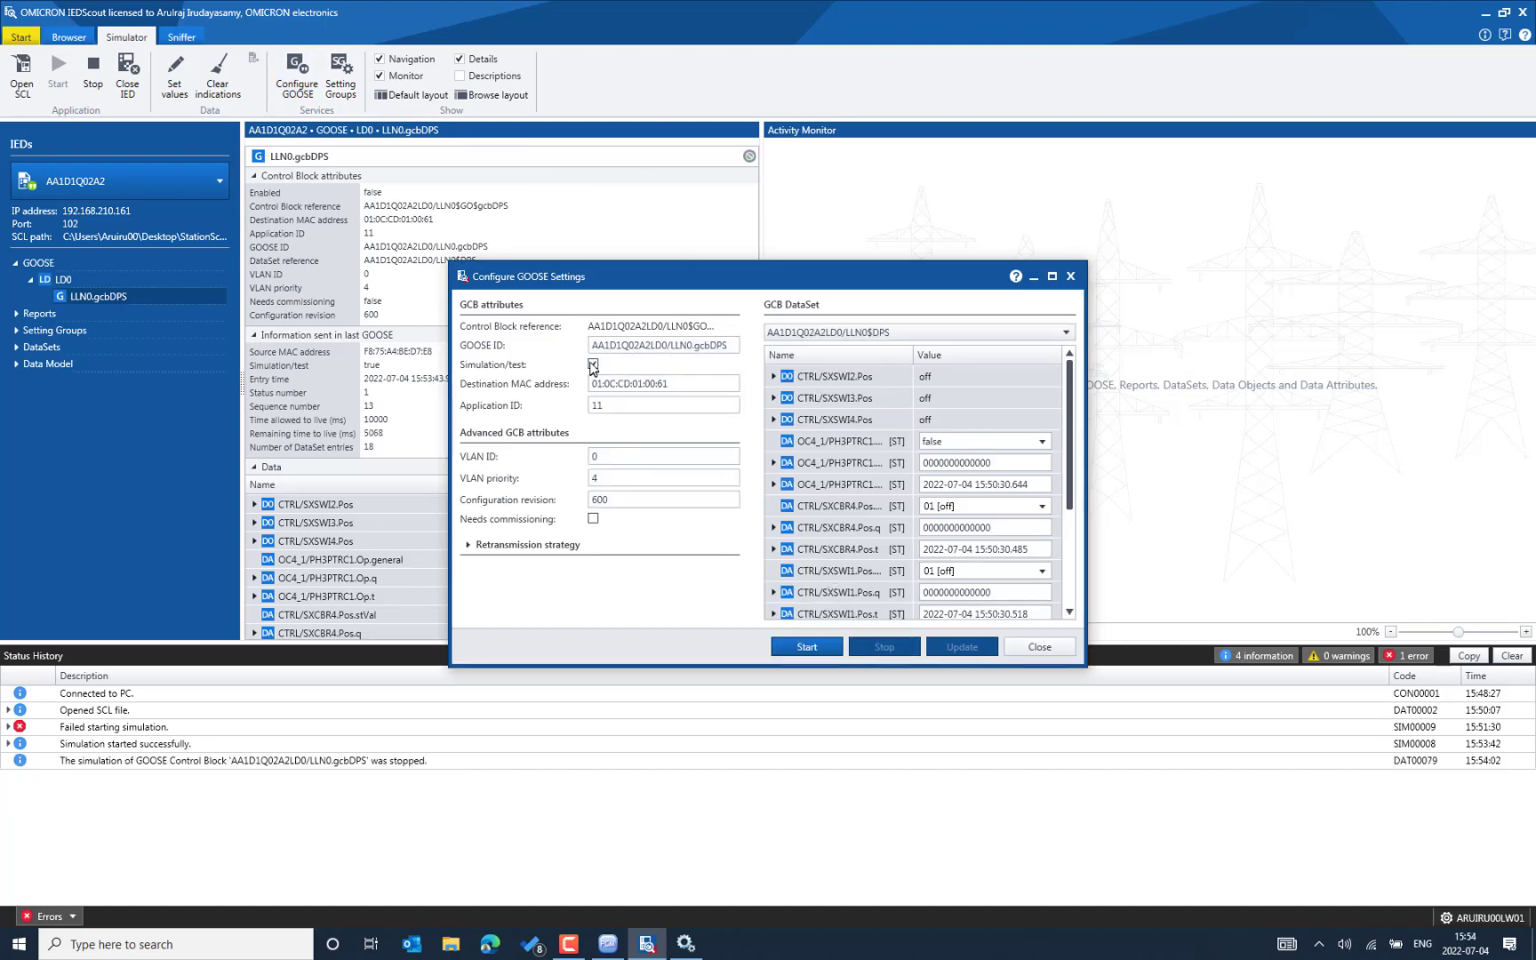
{"action": "left_click", "coordinate": [483, 546]}
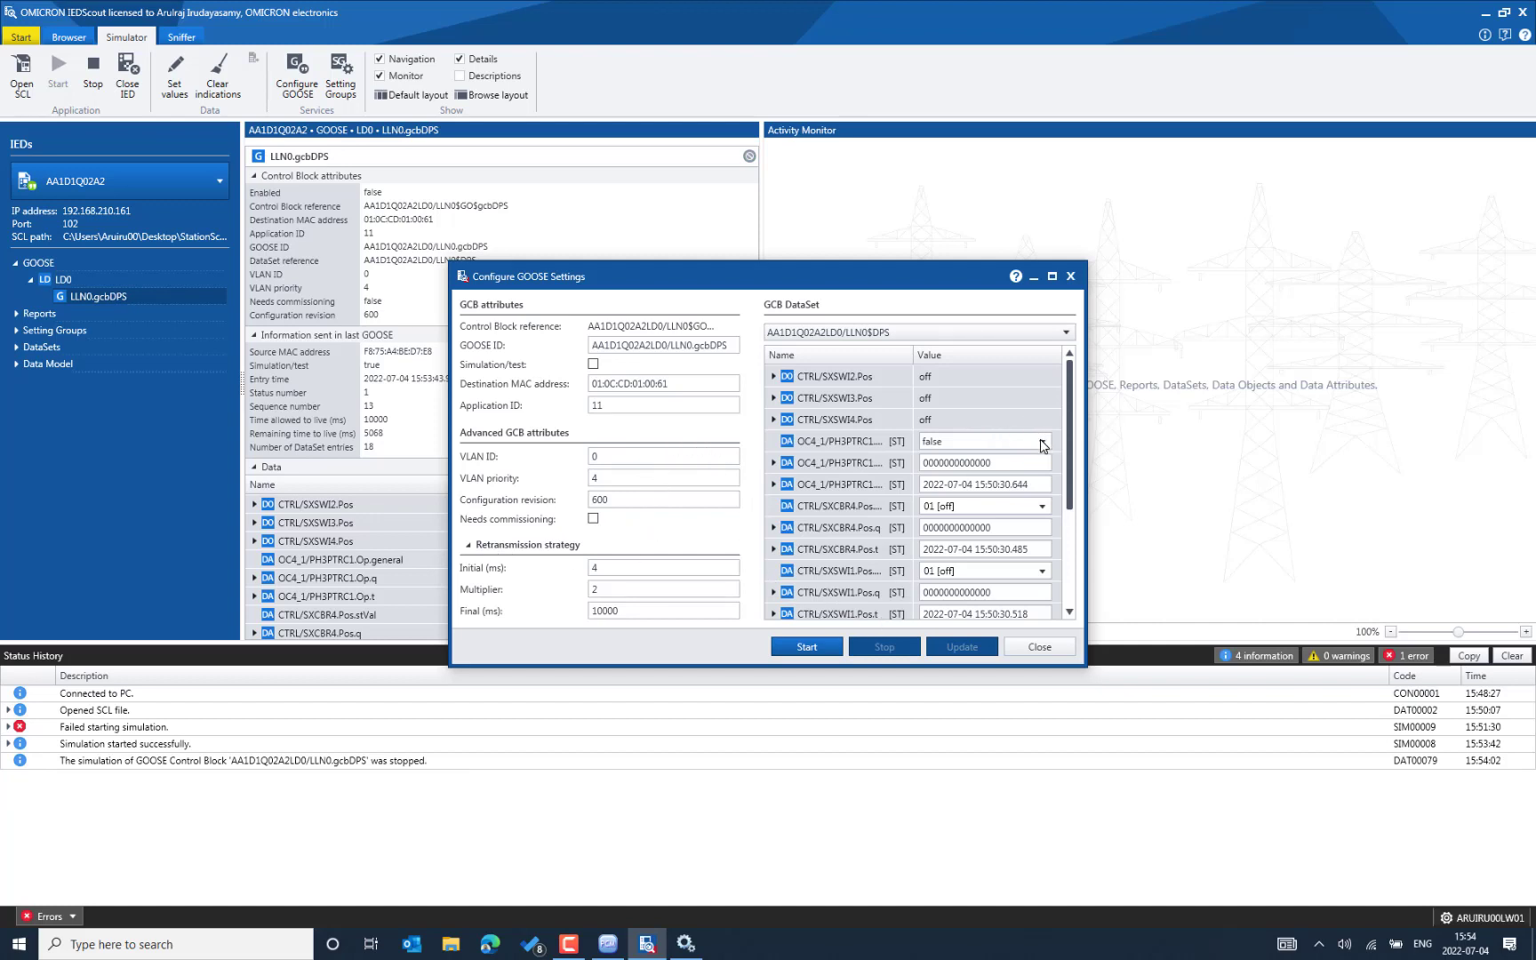
{"action": "left_click", "coordinate": [831, 645]}
{"action": "left_click", "coordinate": [1038, 647]}
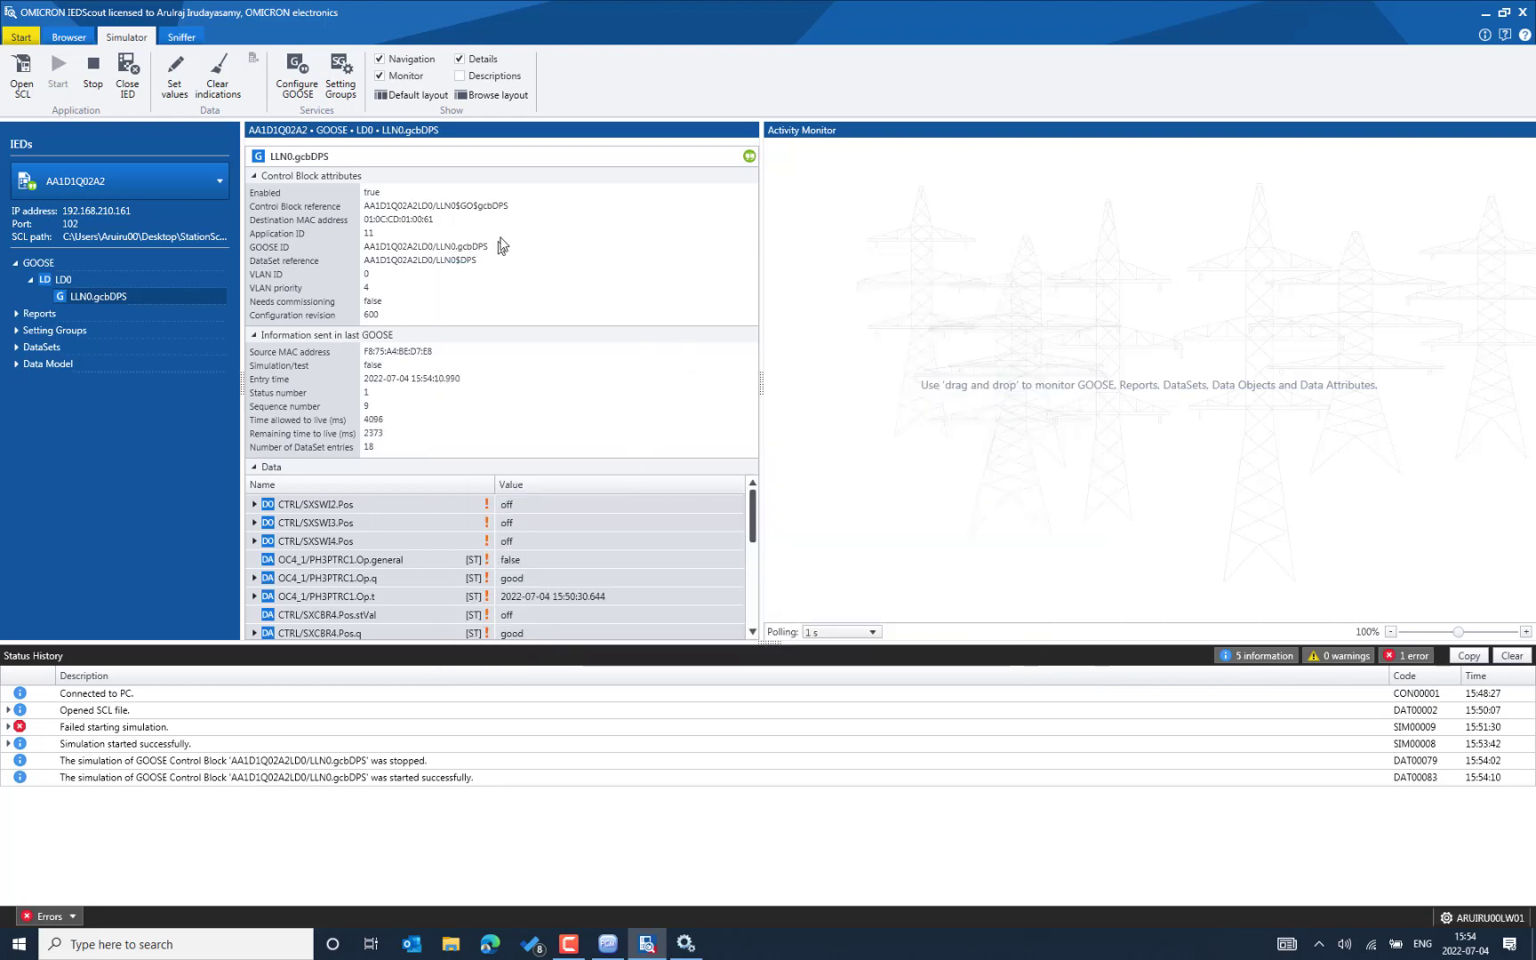
{"action": "left_click", "coordinate": [460, 77]}
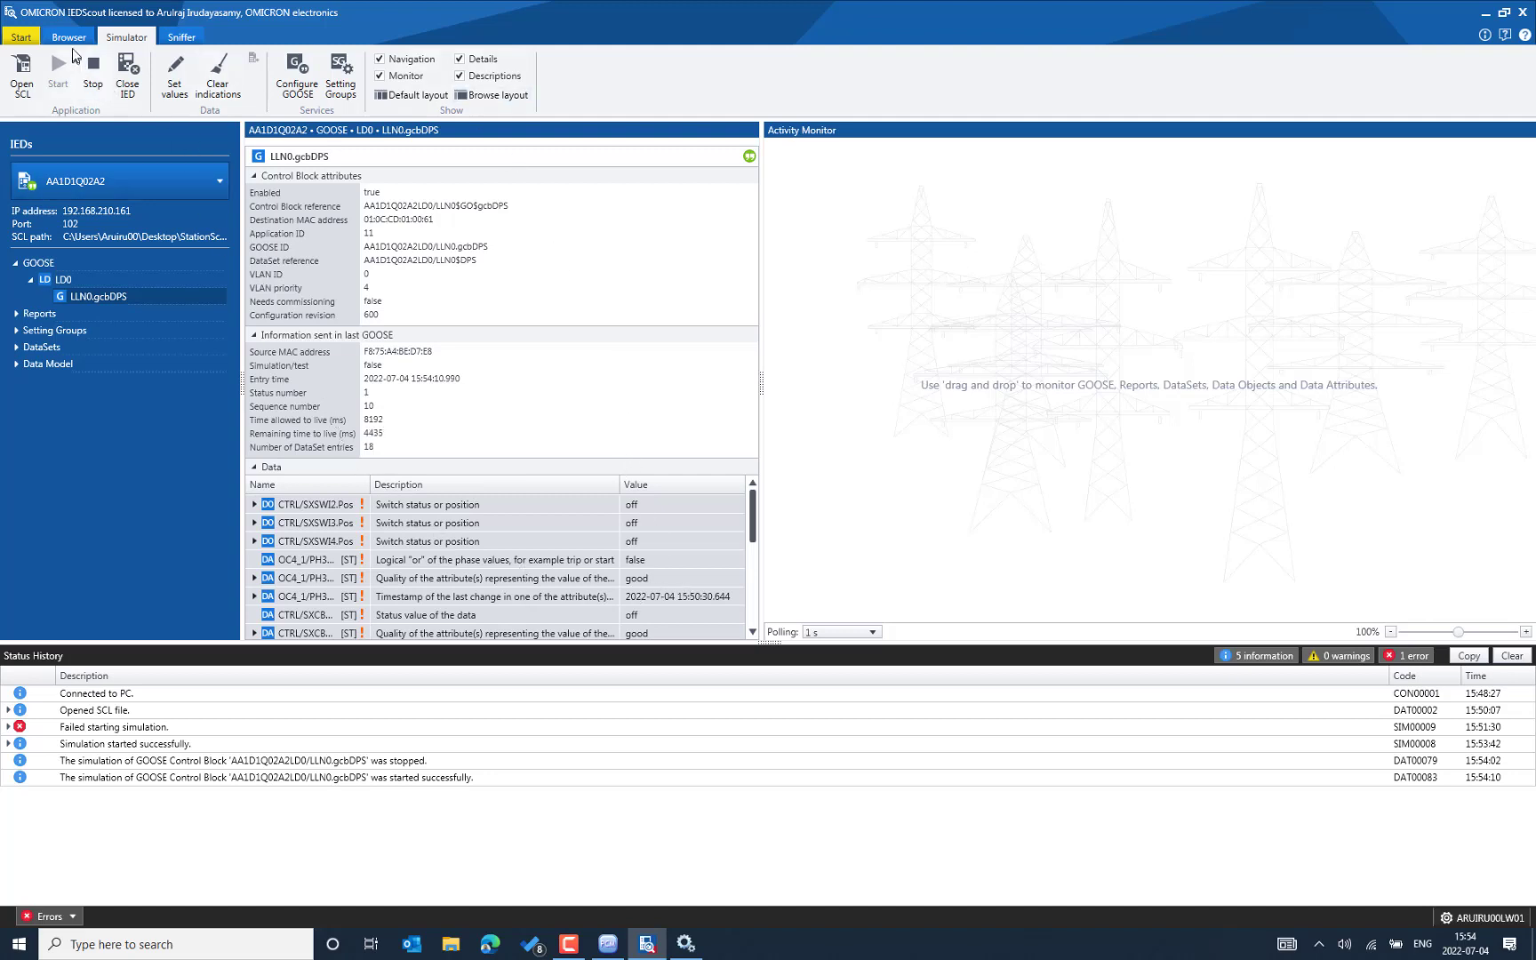
Discover the simulated IED in the Browser at IP address 192.168.210.161.
{"action": "left_click", "coordinate": [69, 37]}
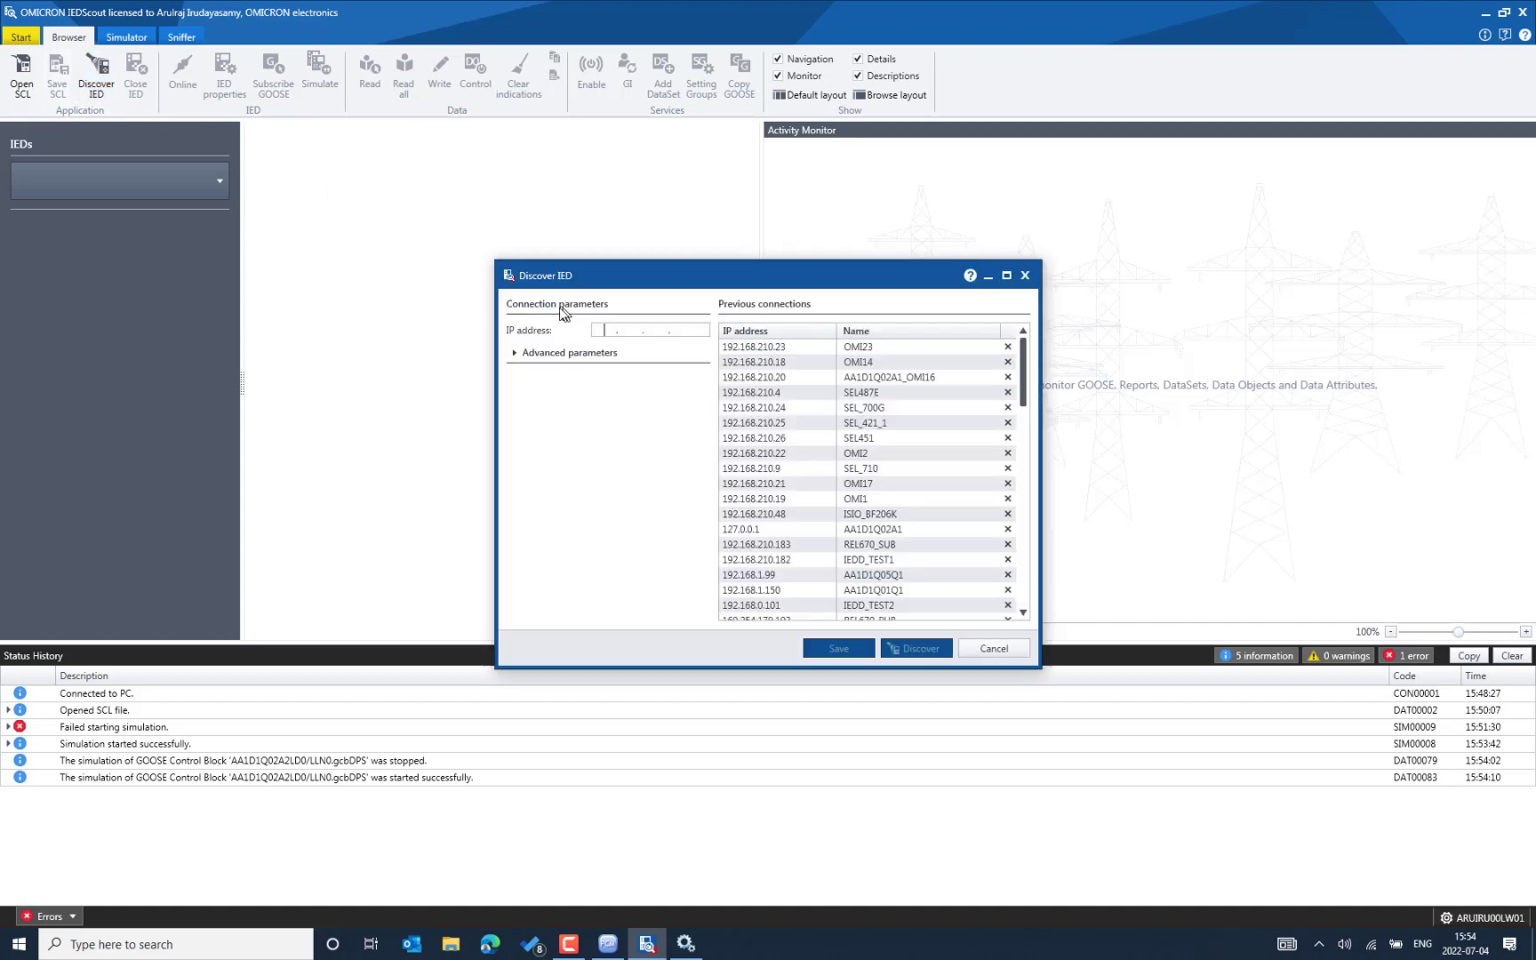
{"action": "left_click", "coordinate": [793, 408]}
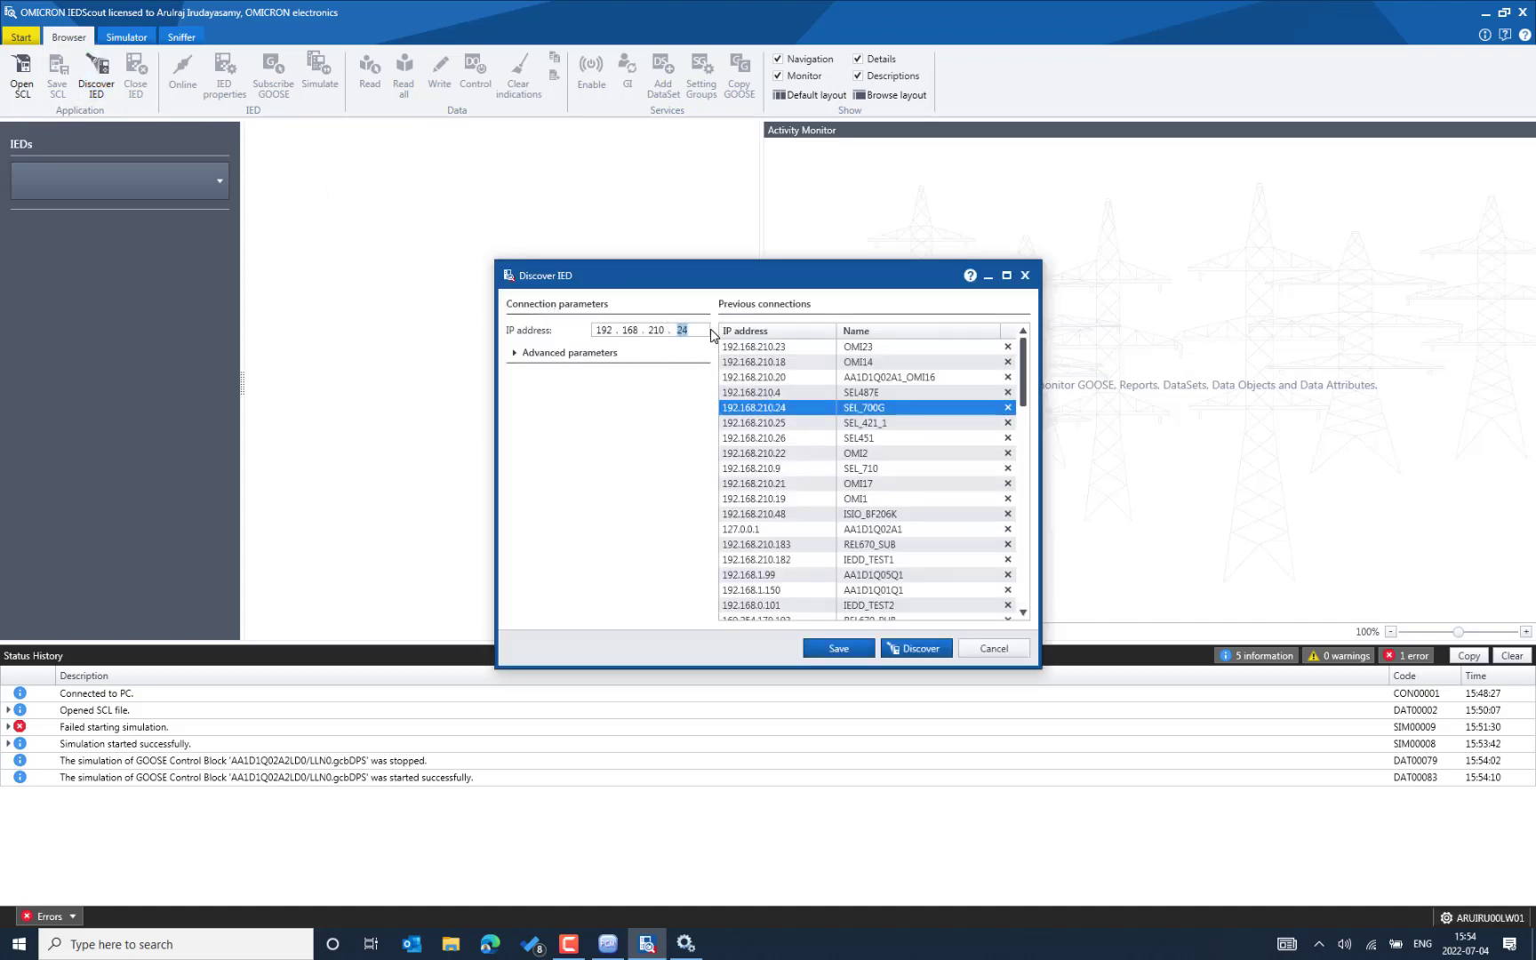
{"action": "type", "text": "161"}
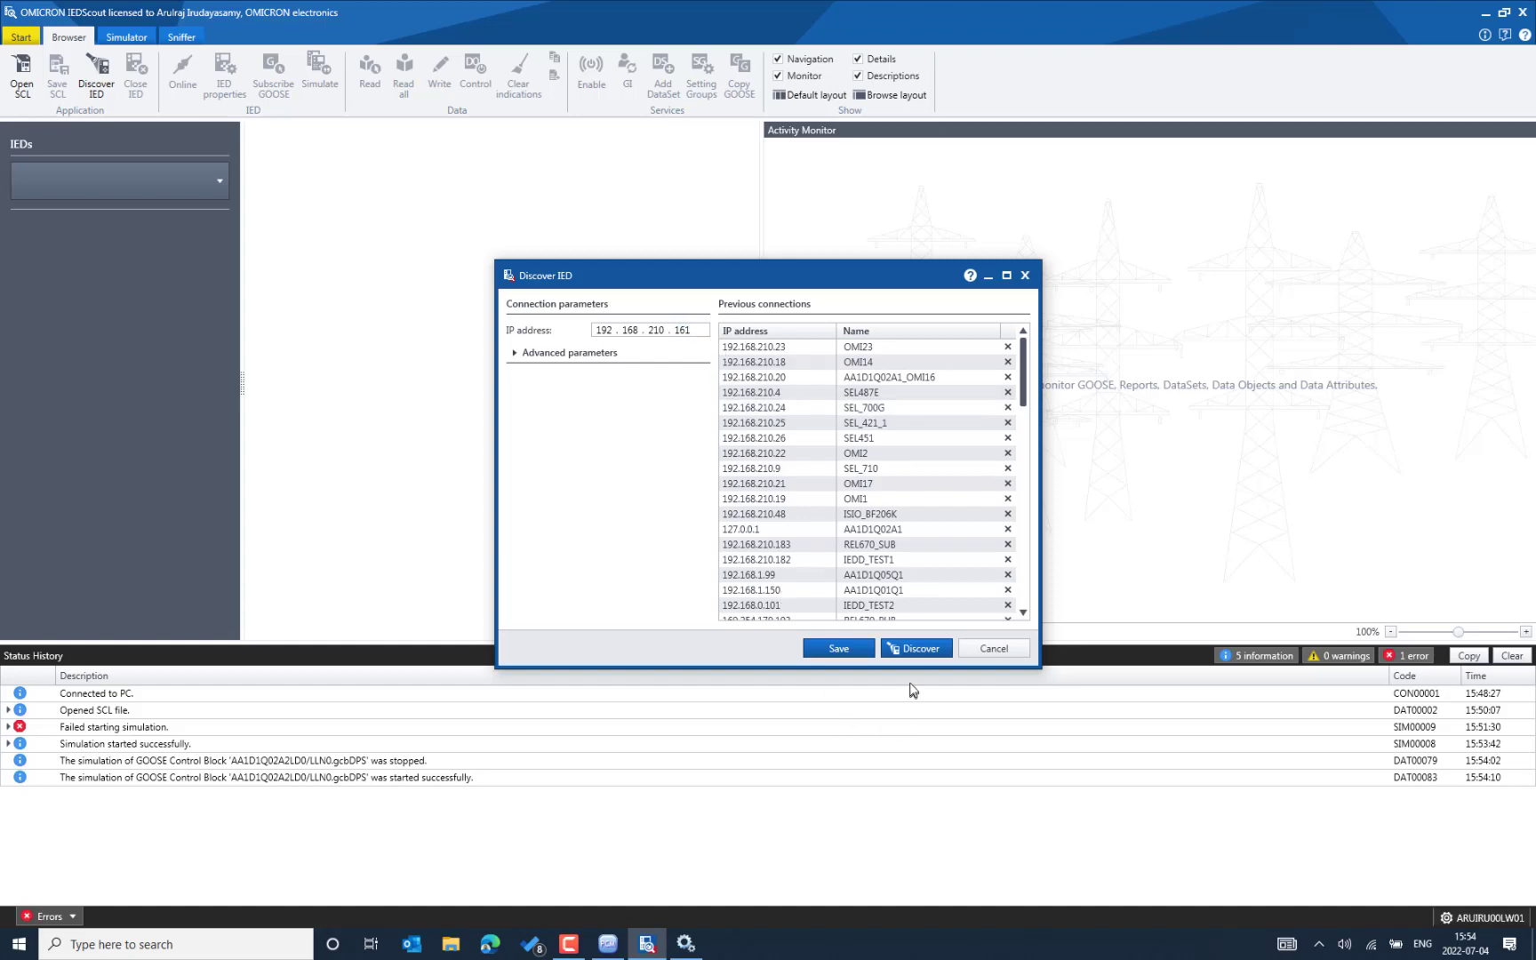
{"action": "left_click", "coordinate": [918, 649]}
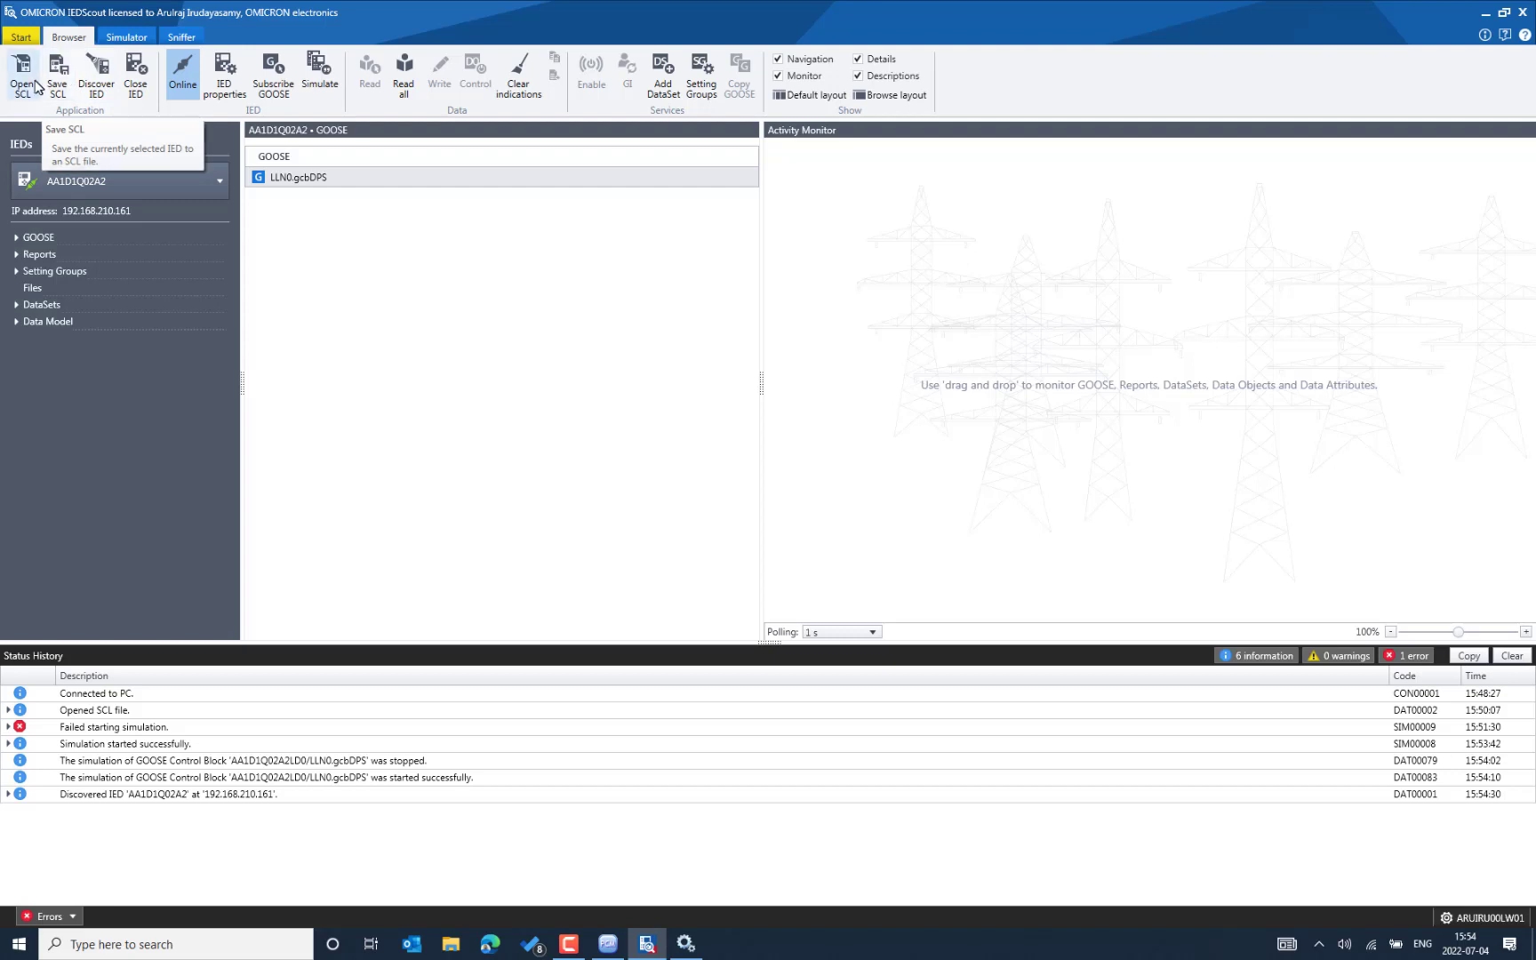
Capture traffic in the Sniffer, filter out unknown IEDs, and open the details of the AA1D1Q02A2 gcbDPS GOOSE message.
{"action": "left_click", "coordinate": [181, 39]}
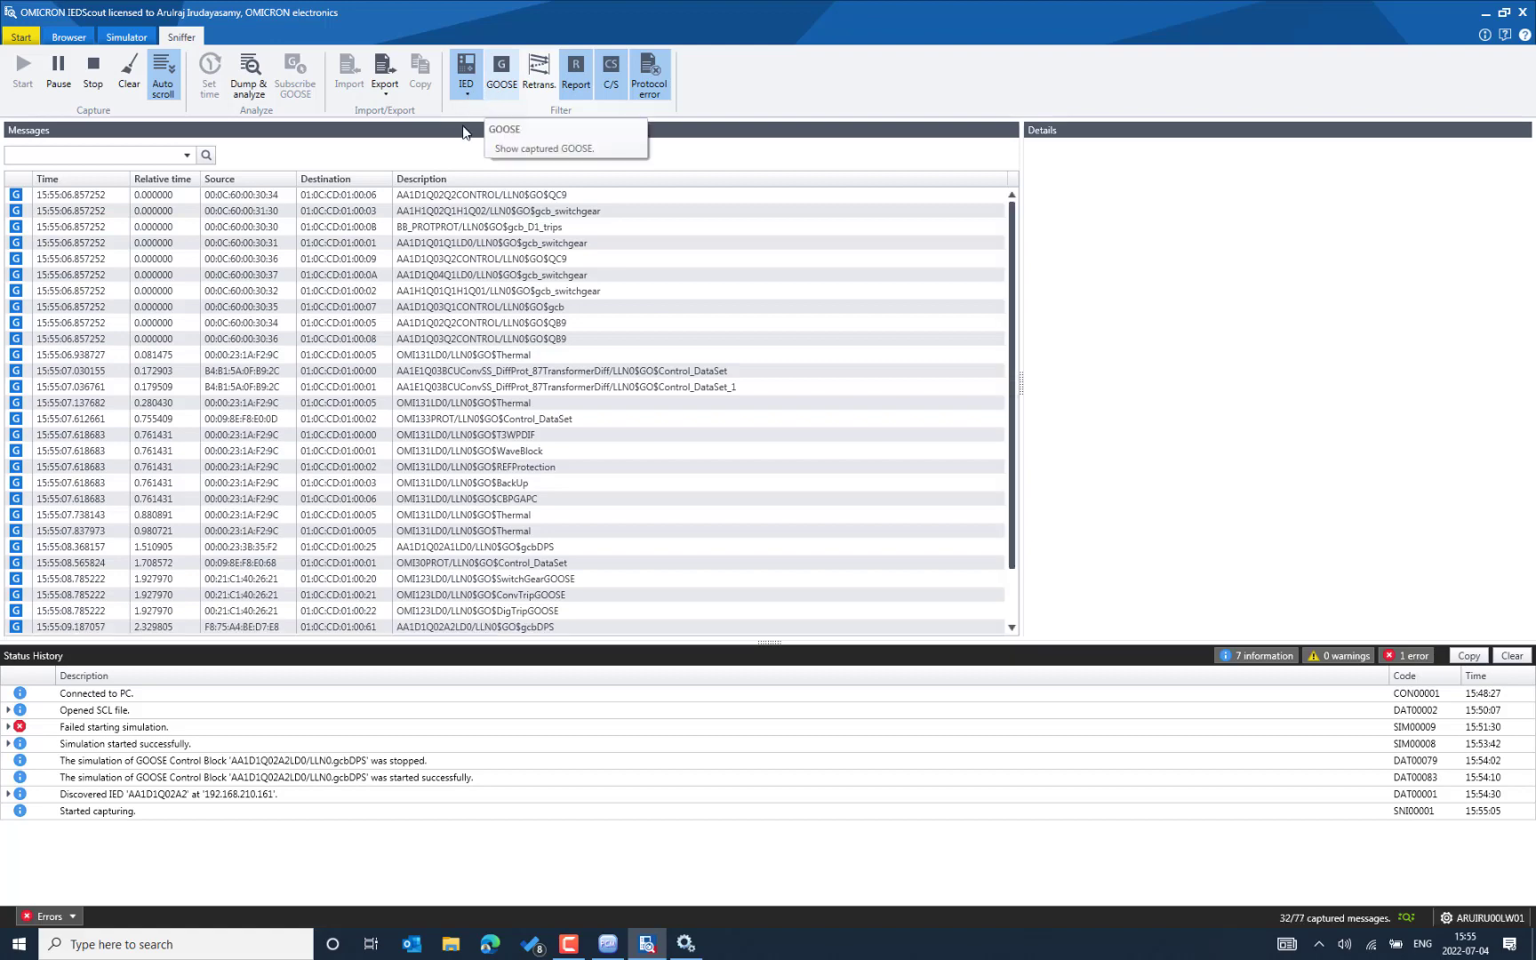
{"action": "left_click", "coordinate": [466, 89]}
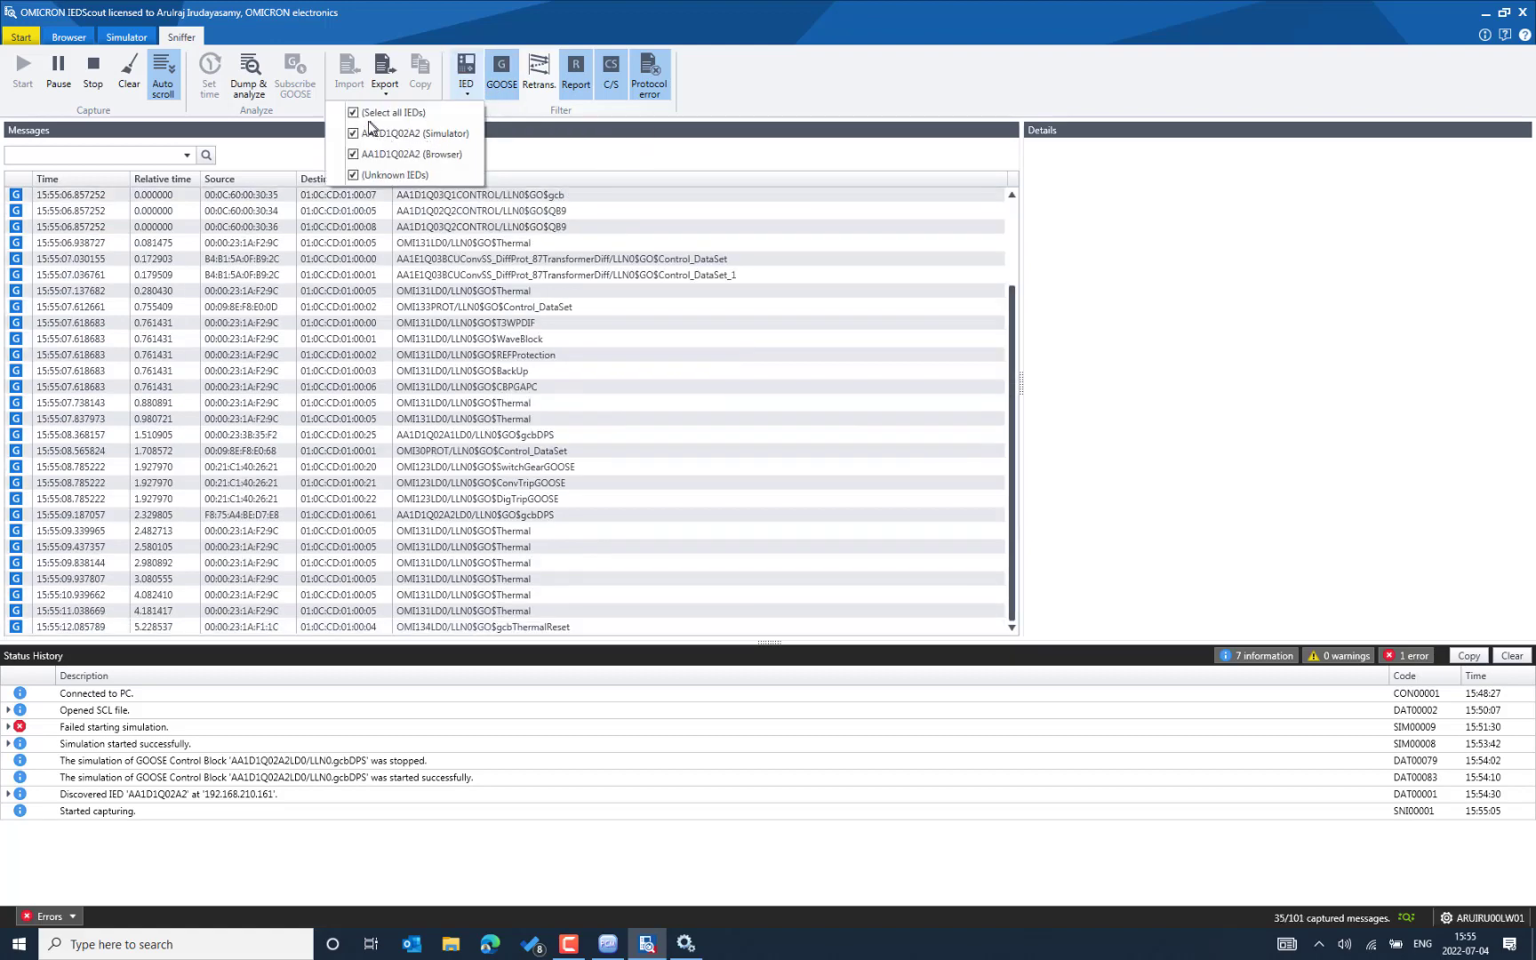
{"action": "left_click", "coordinate": [354, 176]}
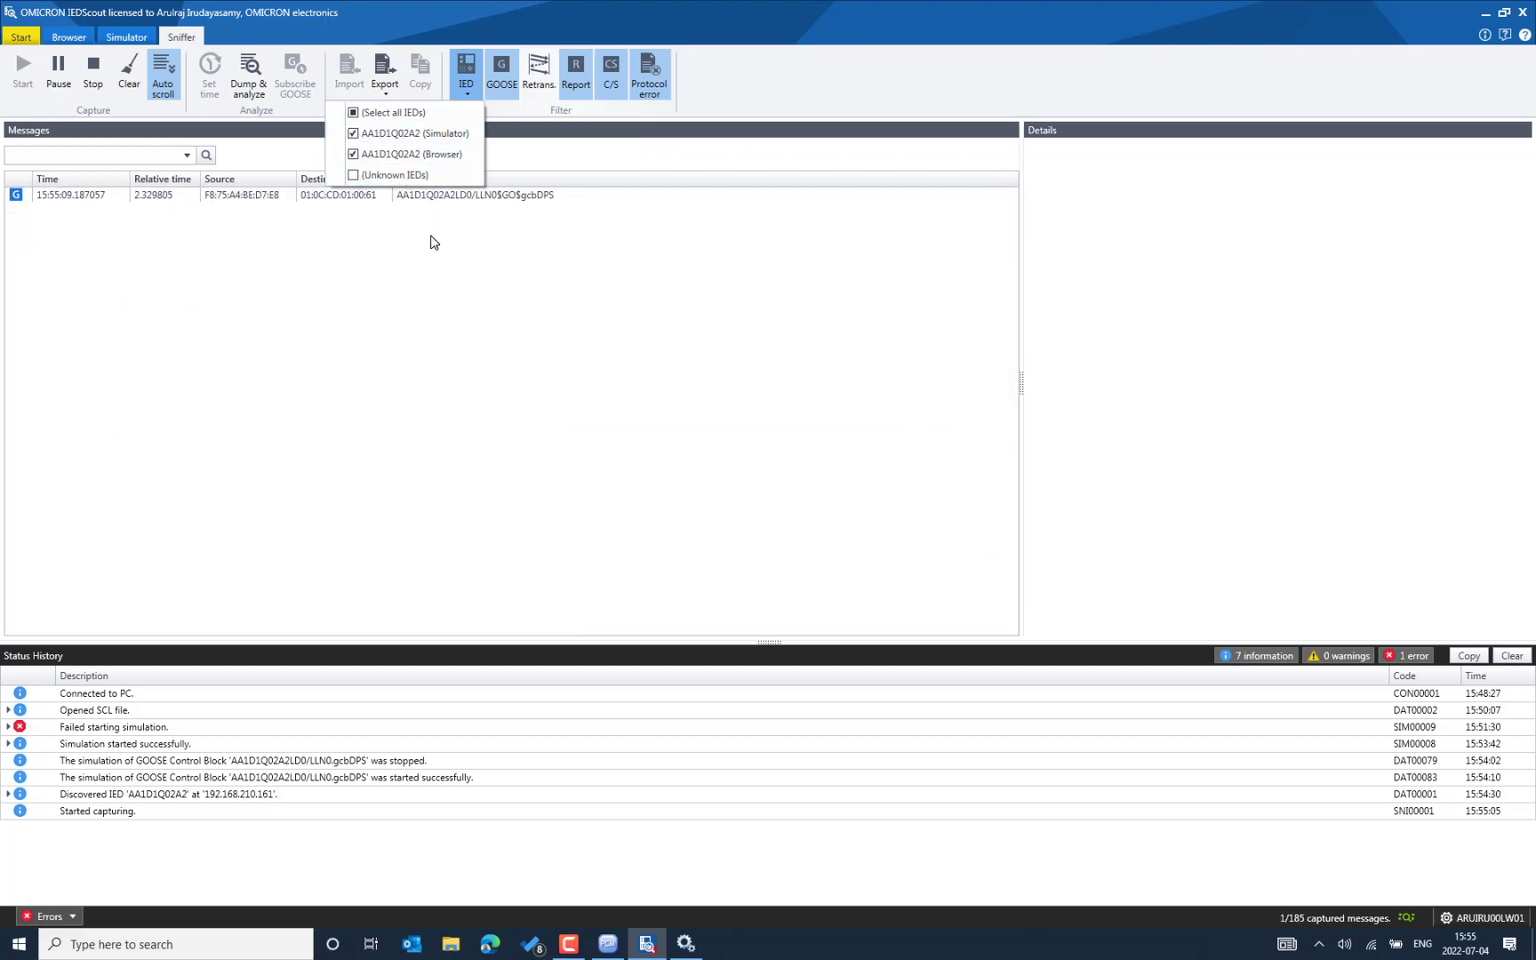
{"action": "left_click", "coordinate": [429, 203]}
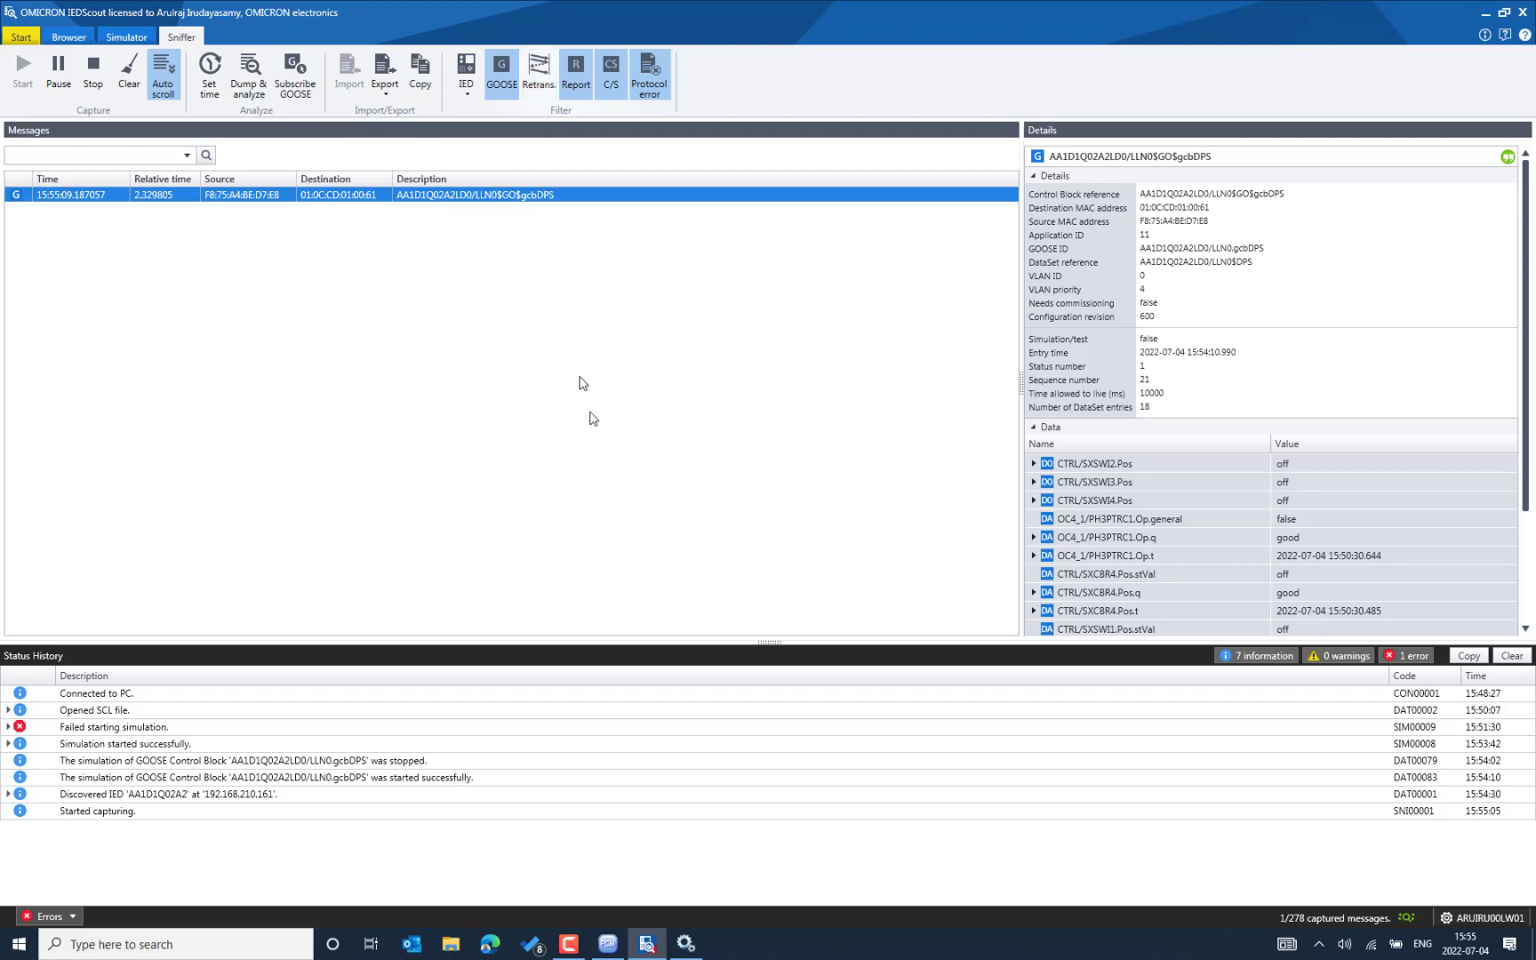
Open a Remote Desktop connection to 192.168.210.69, entering the account password and accepting the untrusted certificate.
{"action": "key", "text": "super+r"}
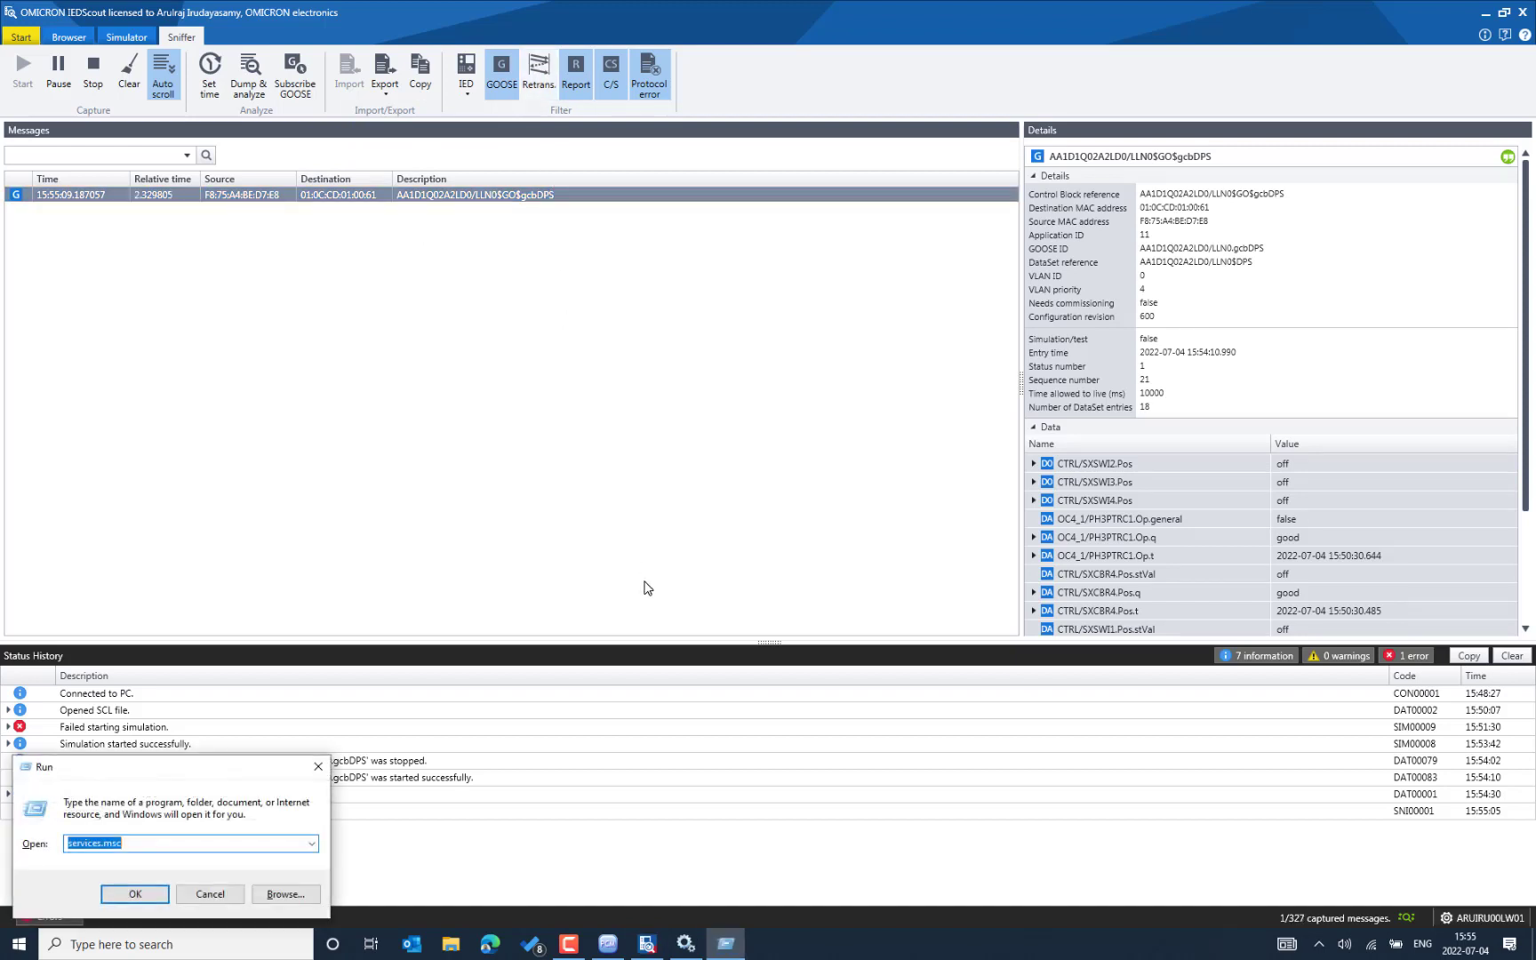
{"action": "key", "text": "Return"}
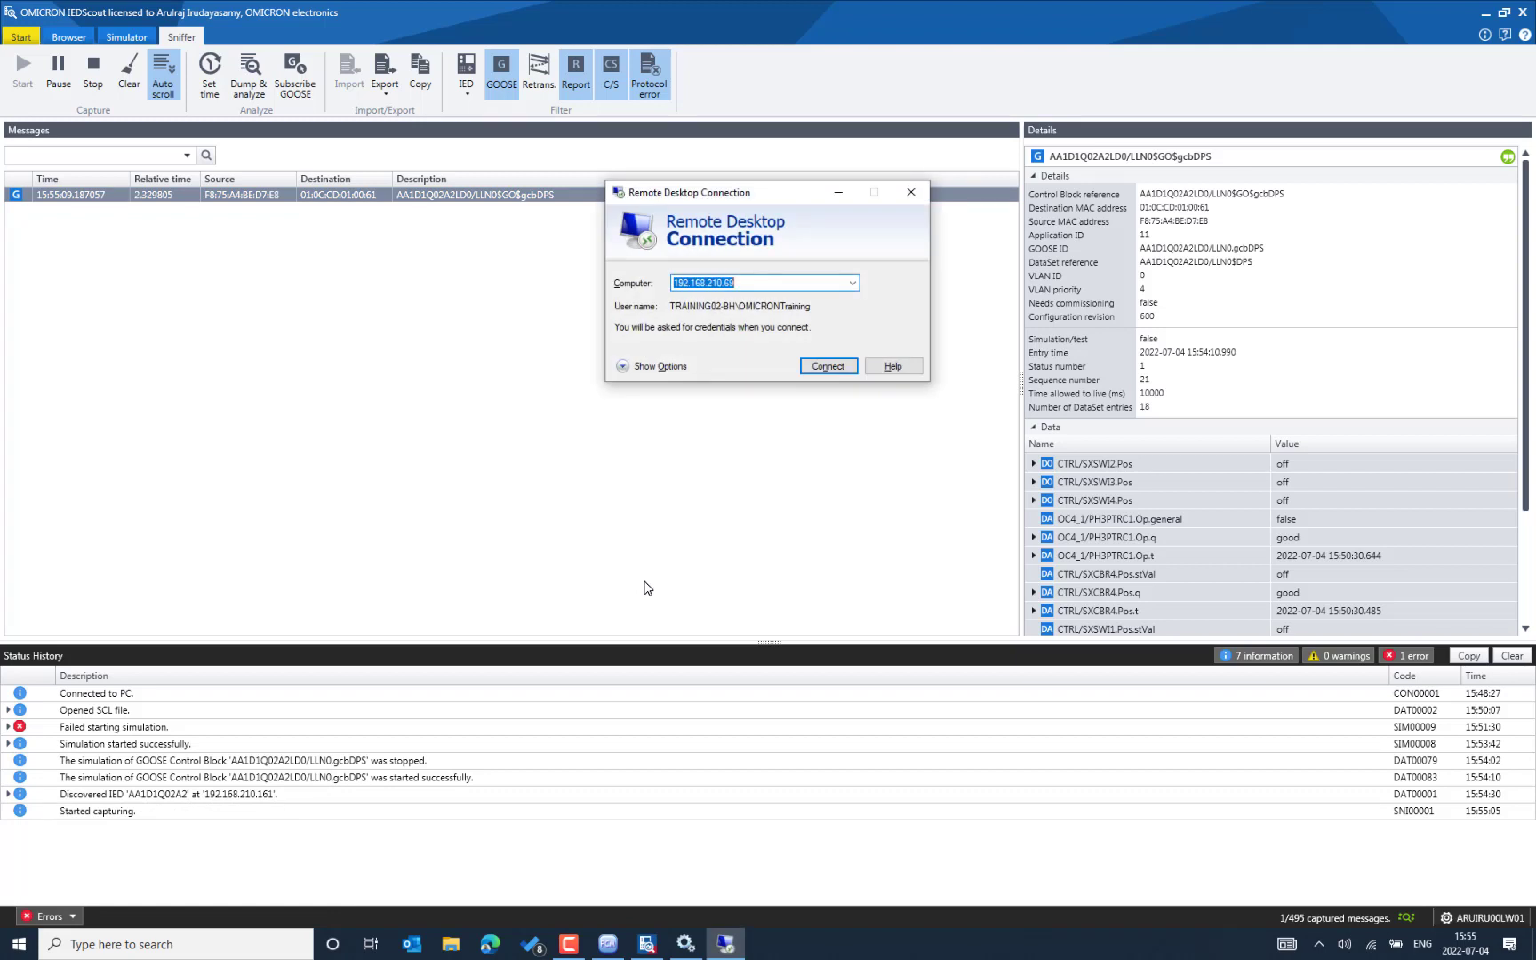
{"action": "key", "text": "Return"}
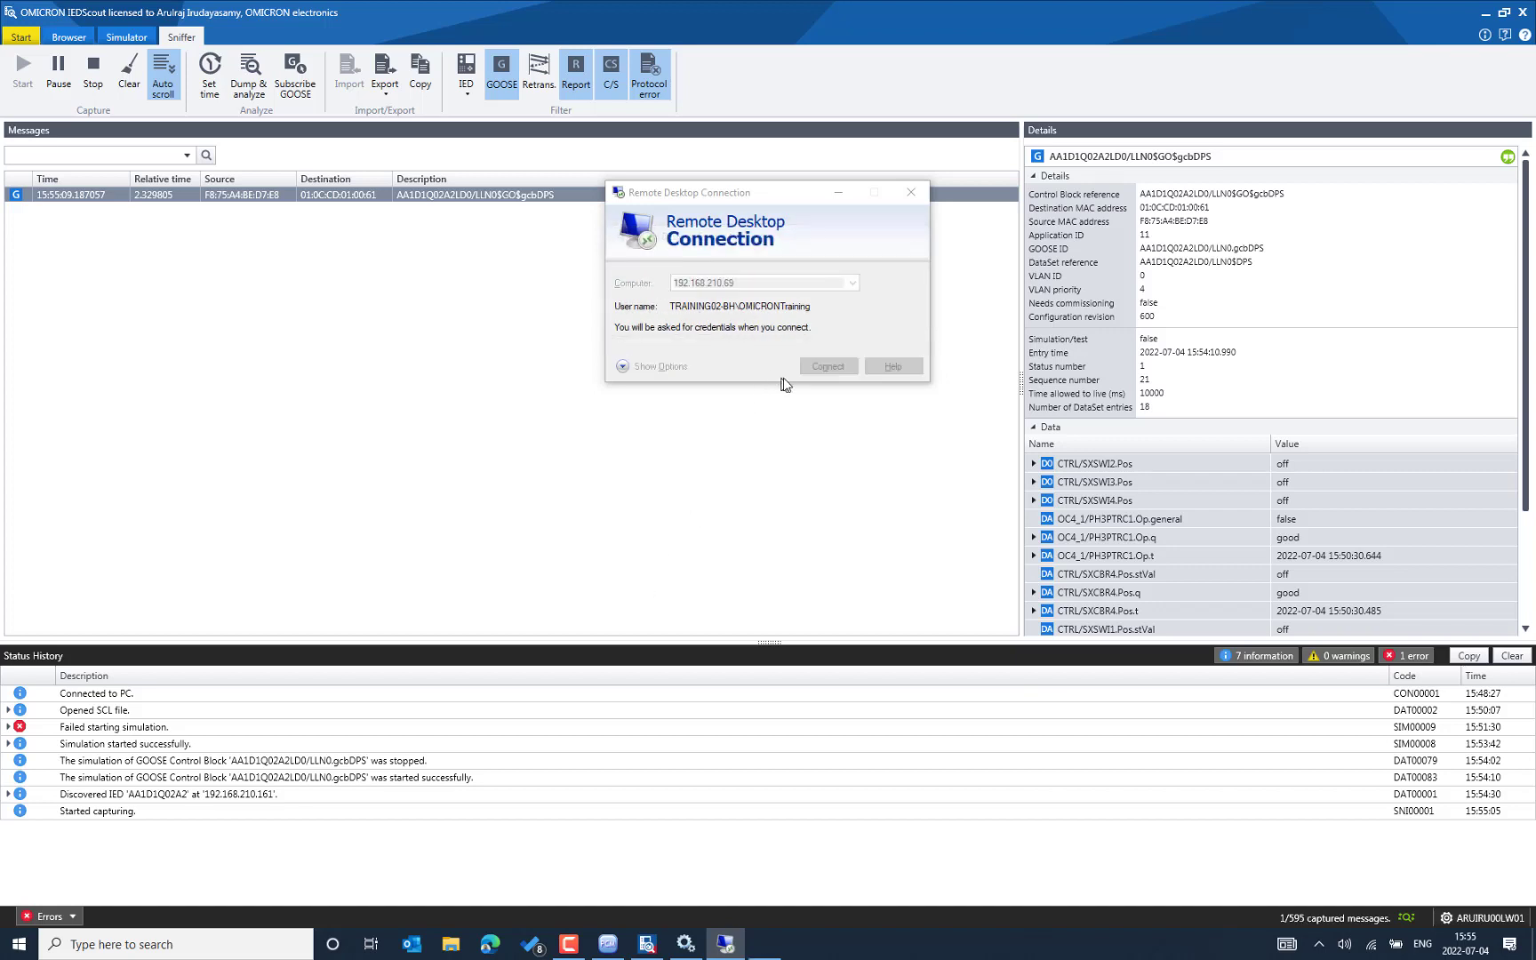
{"action": "type", "text": "**"}
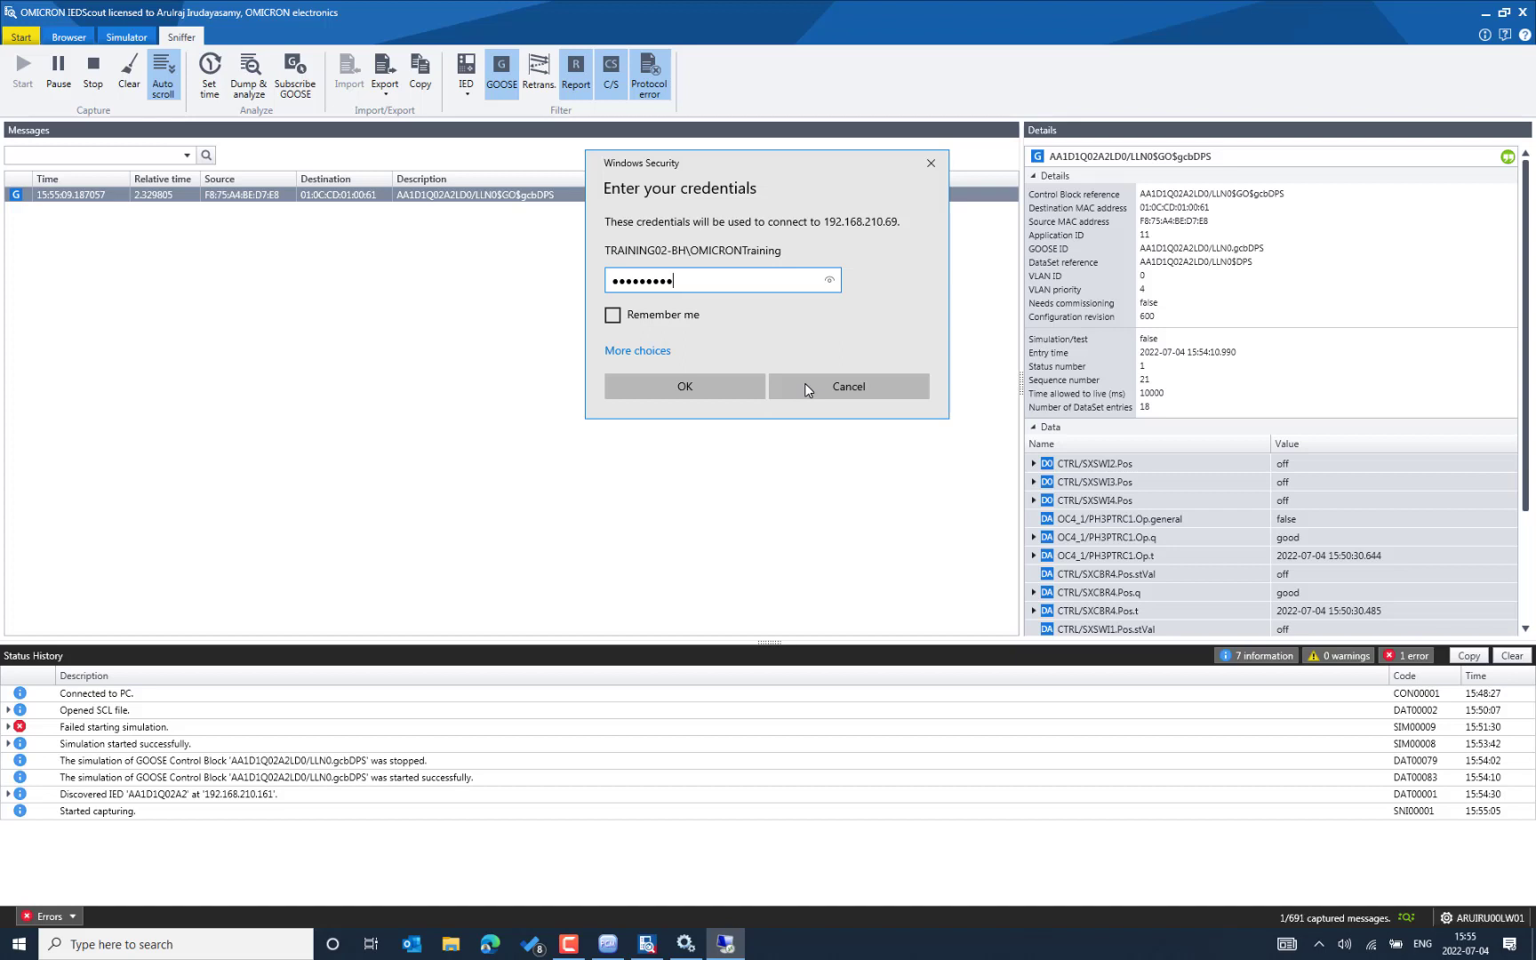
{"action": "key", "text": "Return"}
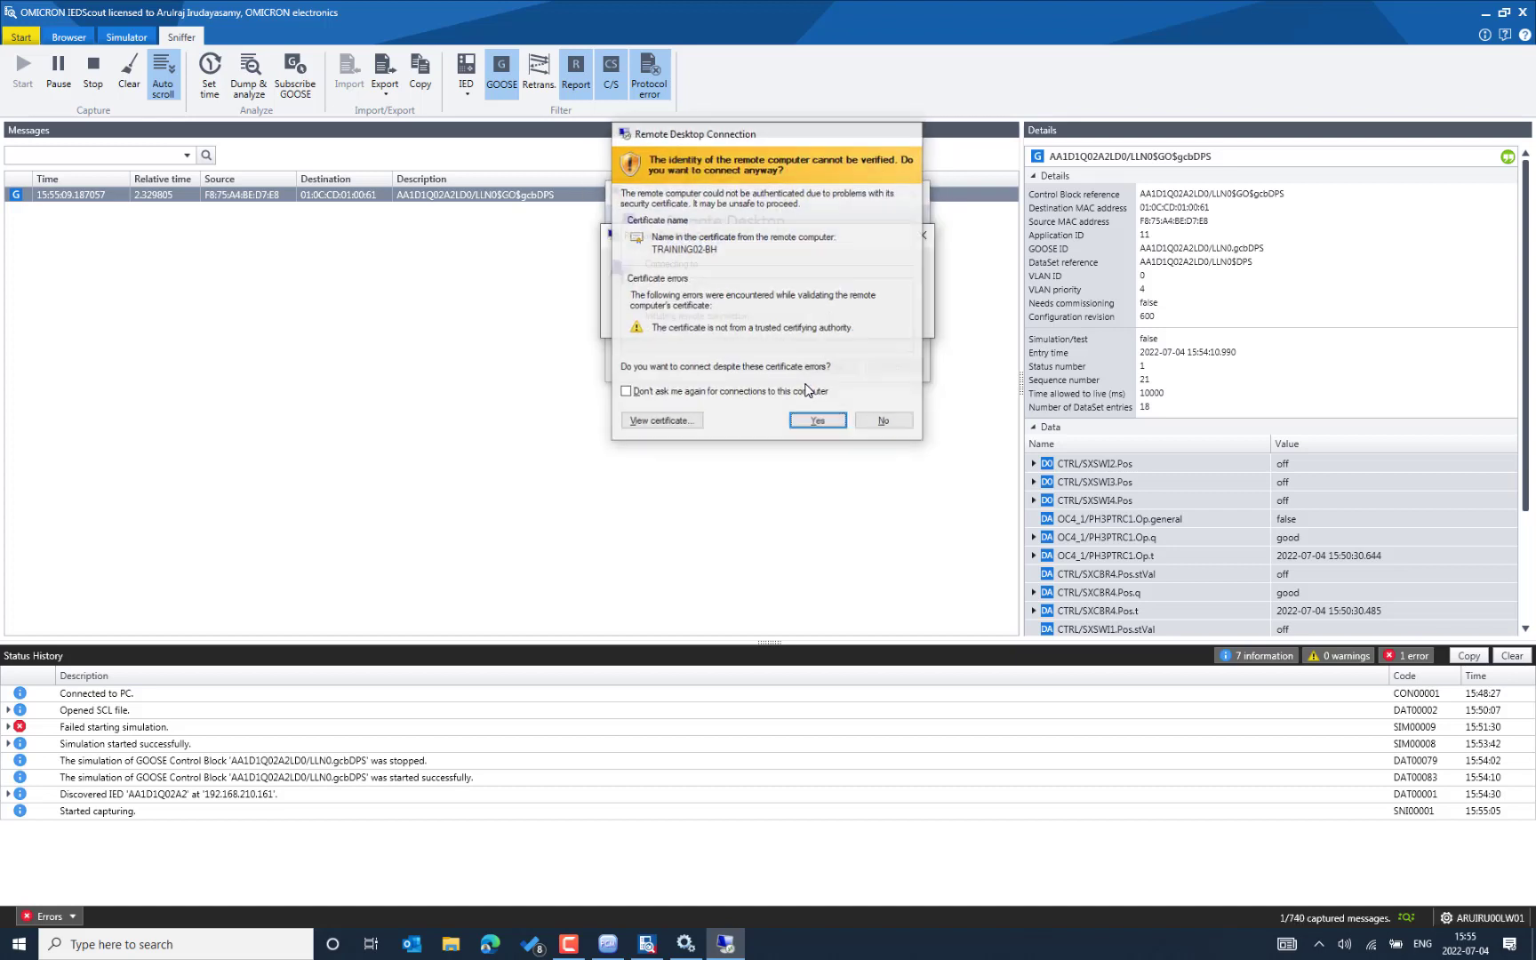
{"action": "key", "text": "Return"}
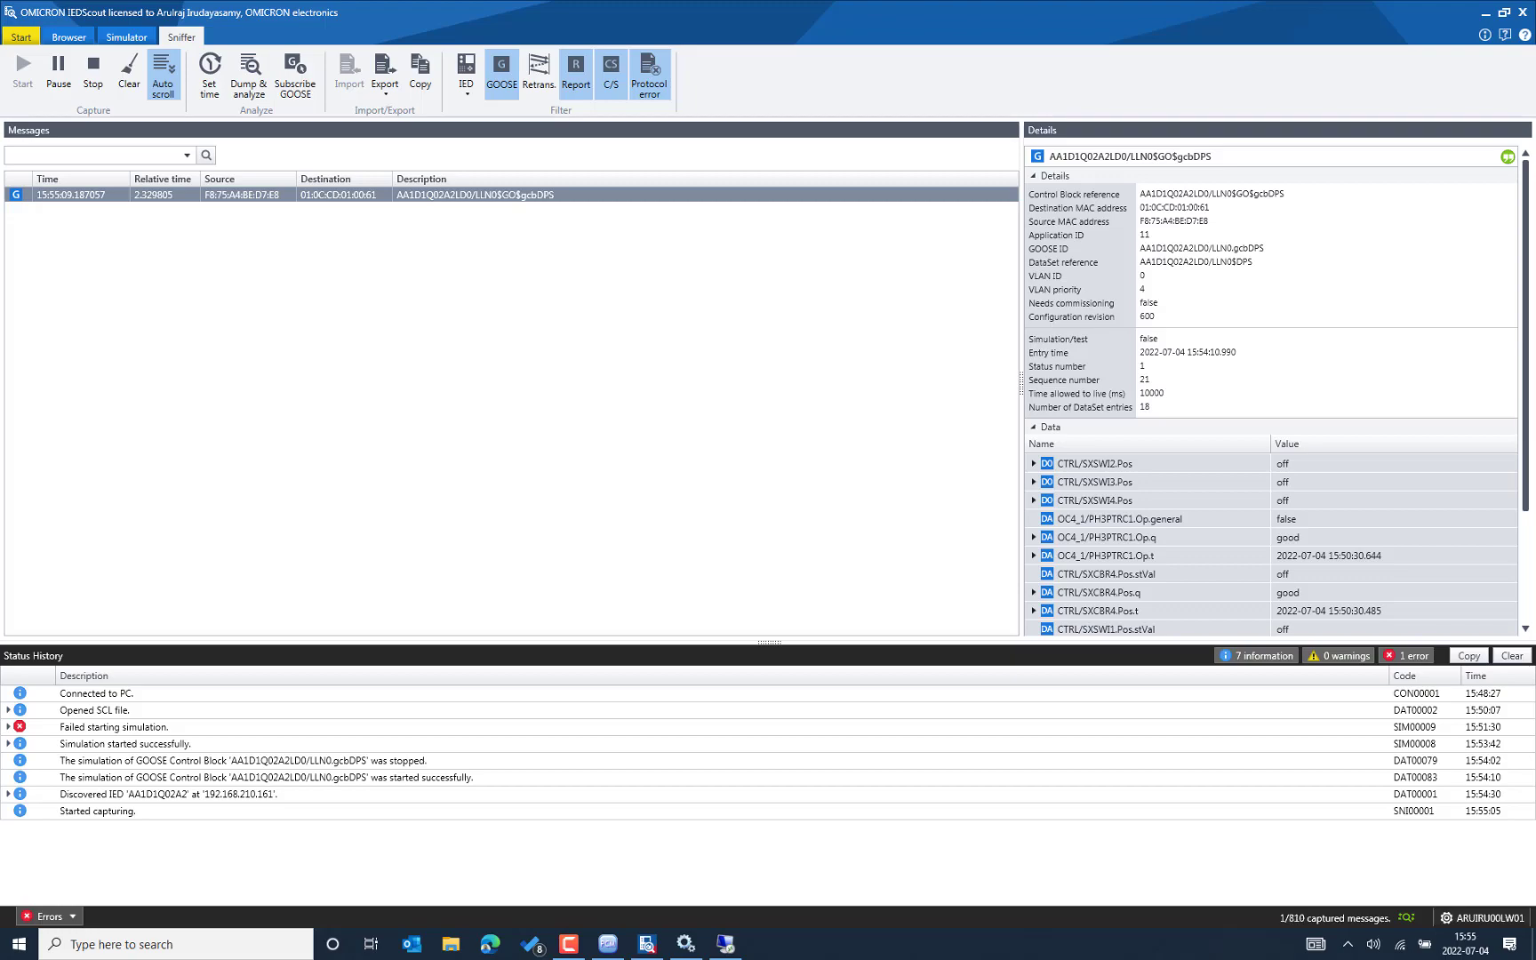
{"action": "double_click", "coordinate": [818, 145]}
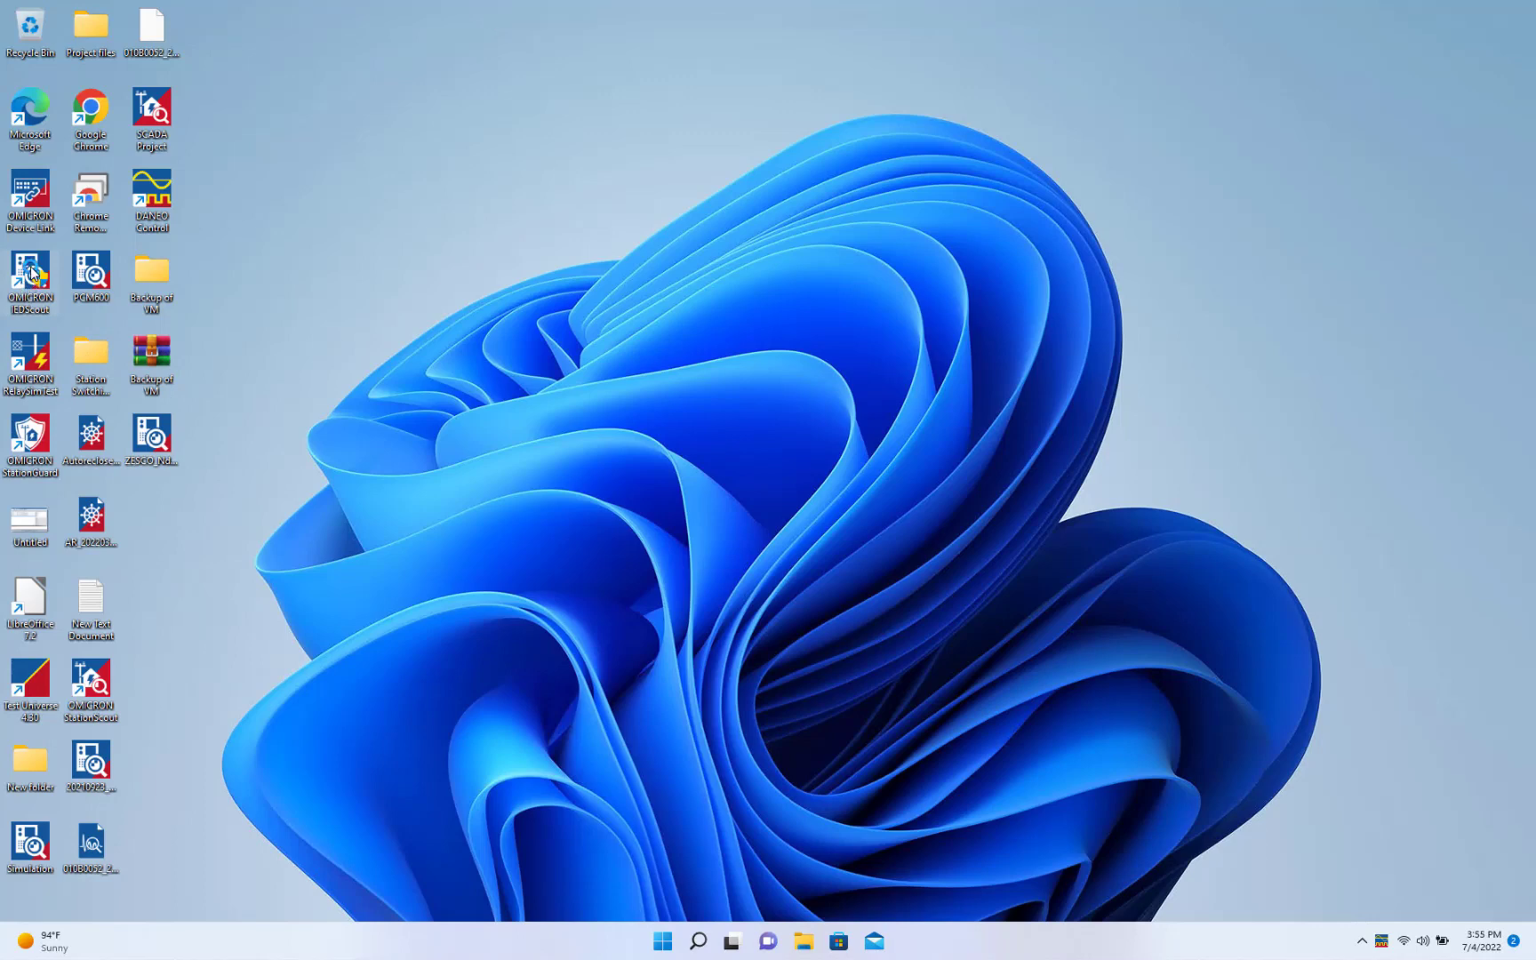
Launch IEDScout on the remote computer and maximize its window.
{"action": "right_click", "coordinate": [32, 271]}
{"action": "left_click", "coordinate": [98, 270]}
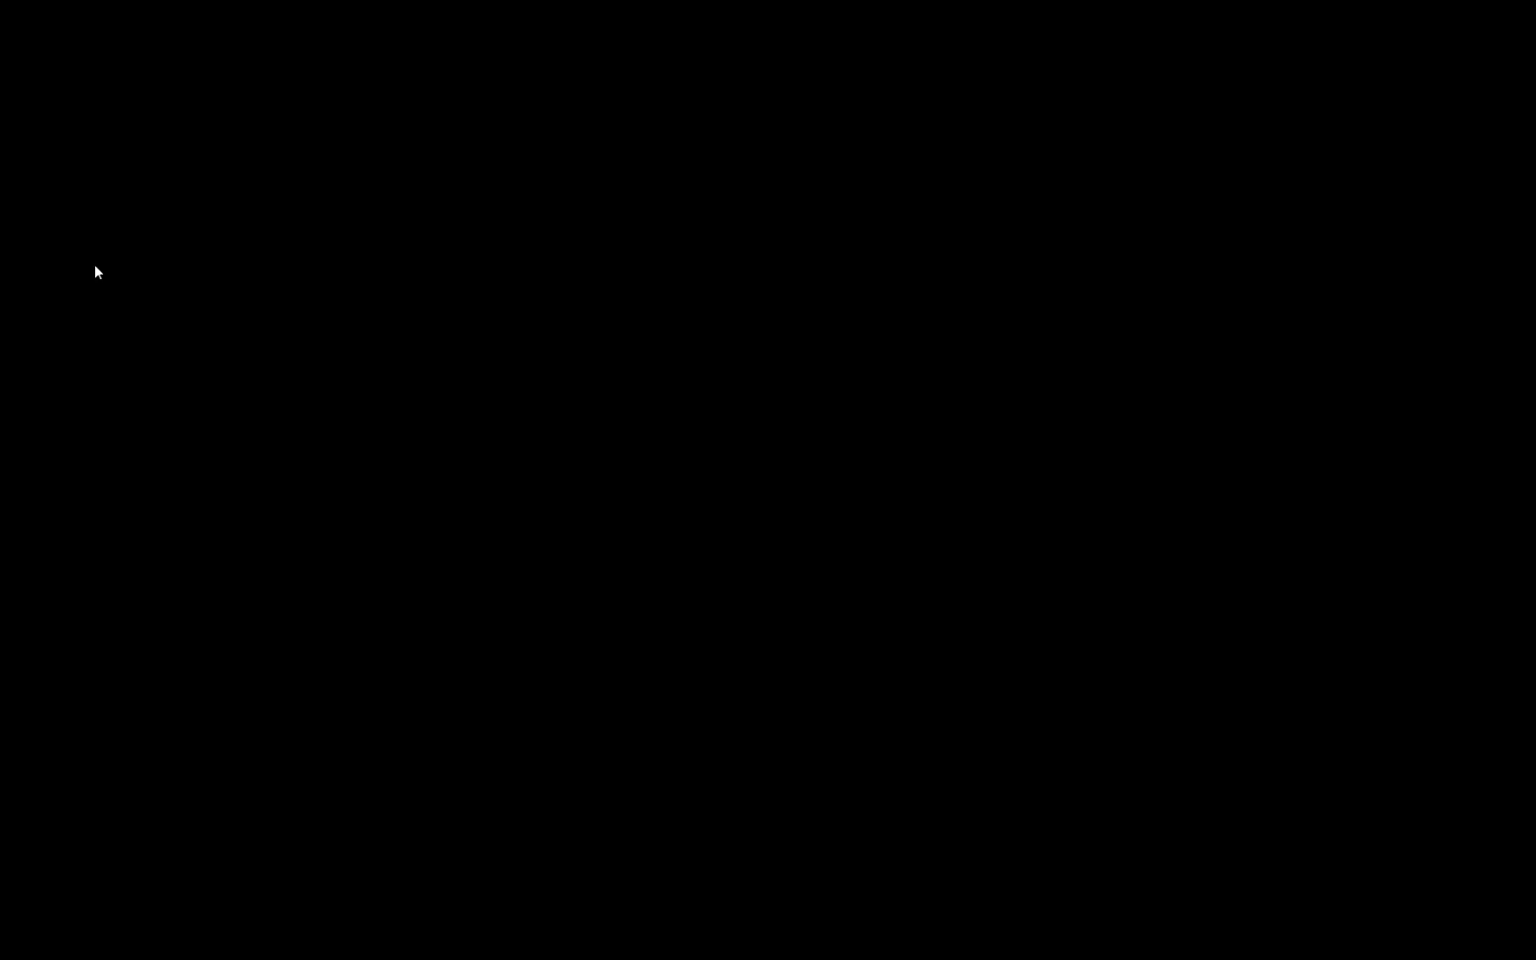
{"action": "left_click", "coordinate": [658, 602]}
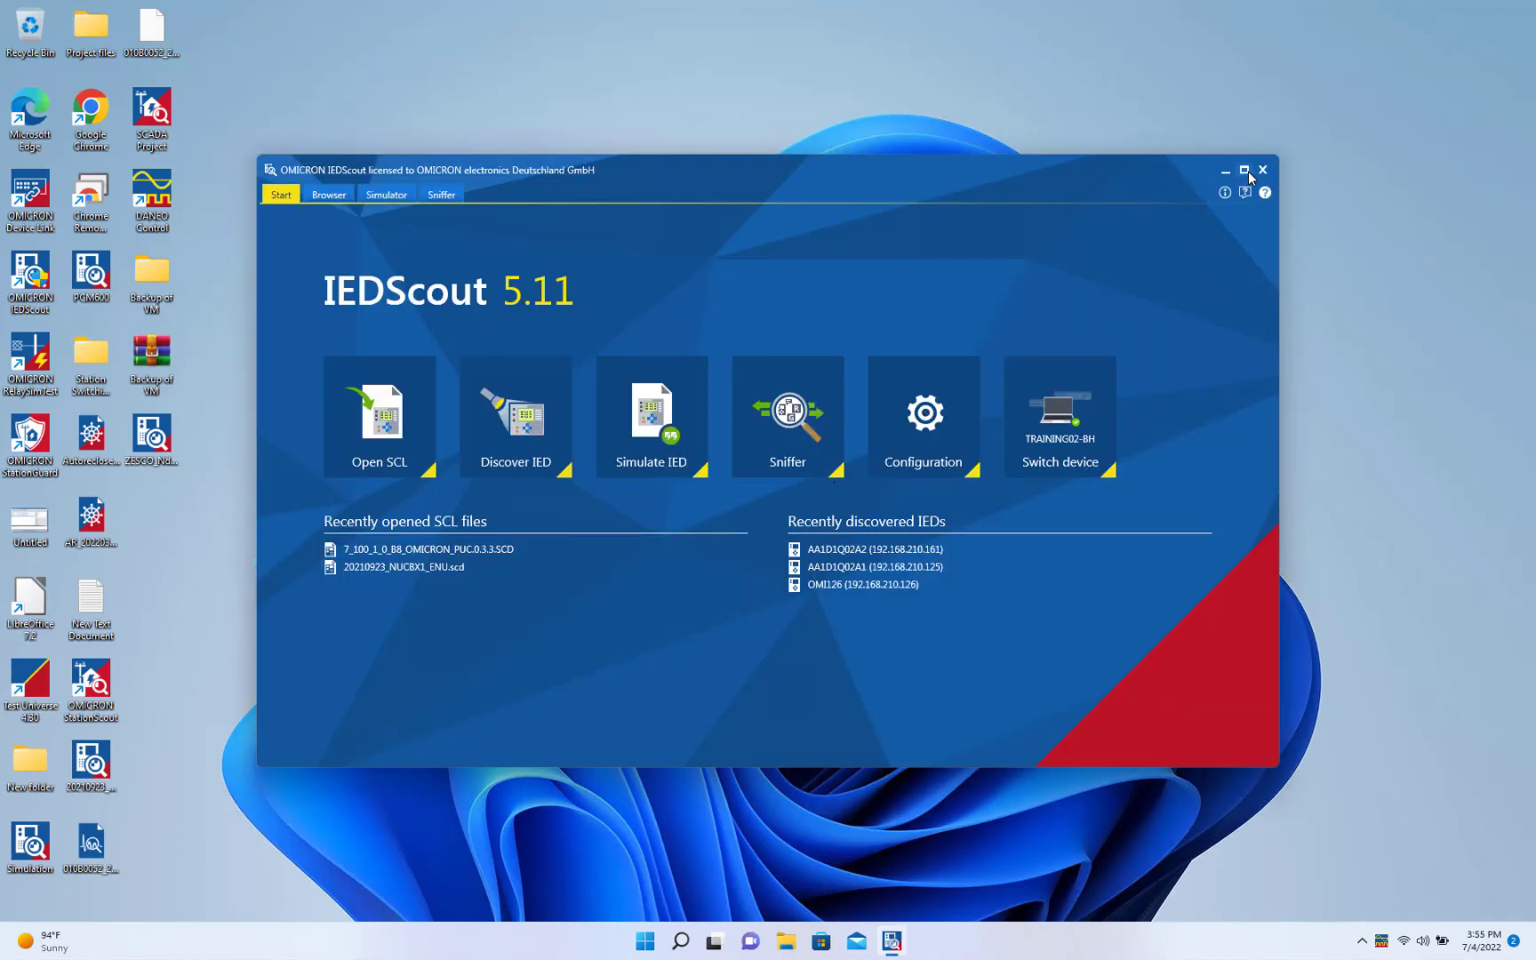
{"action": "left_click", "coordinate": [1247, 173]}
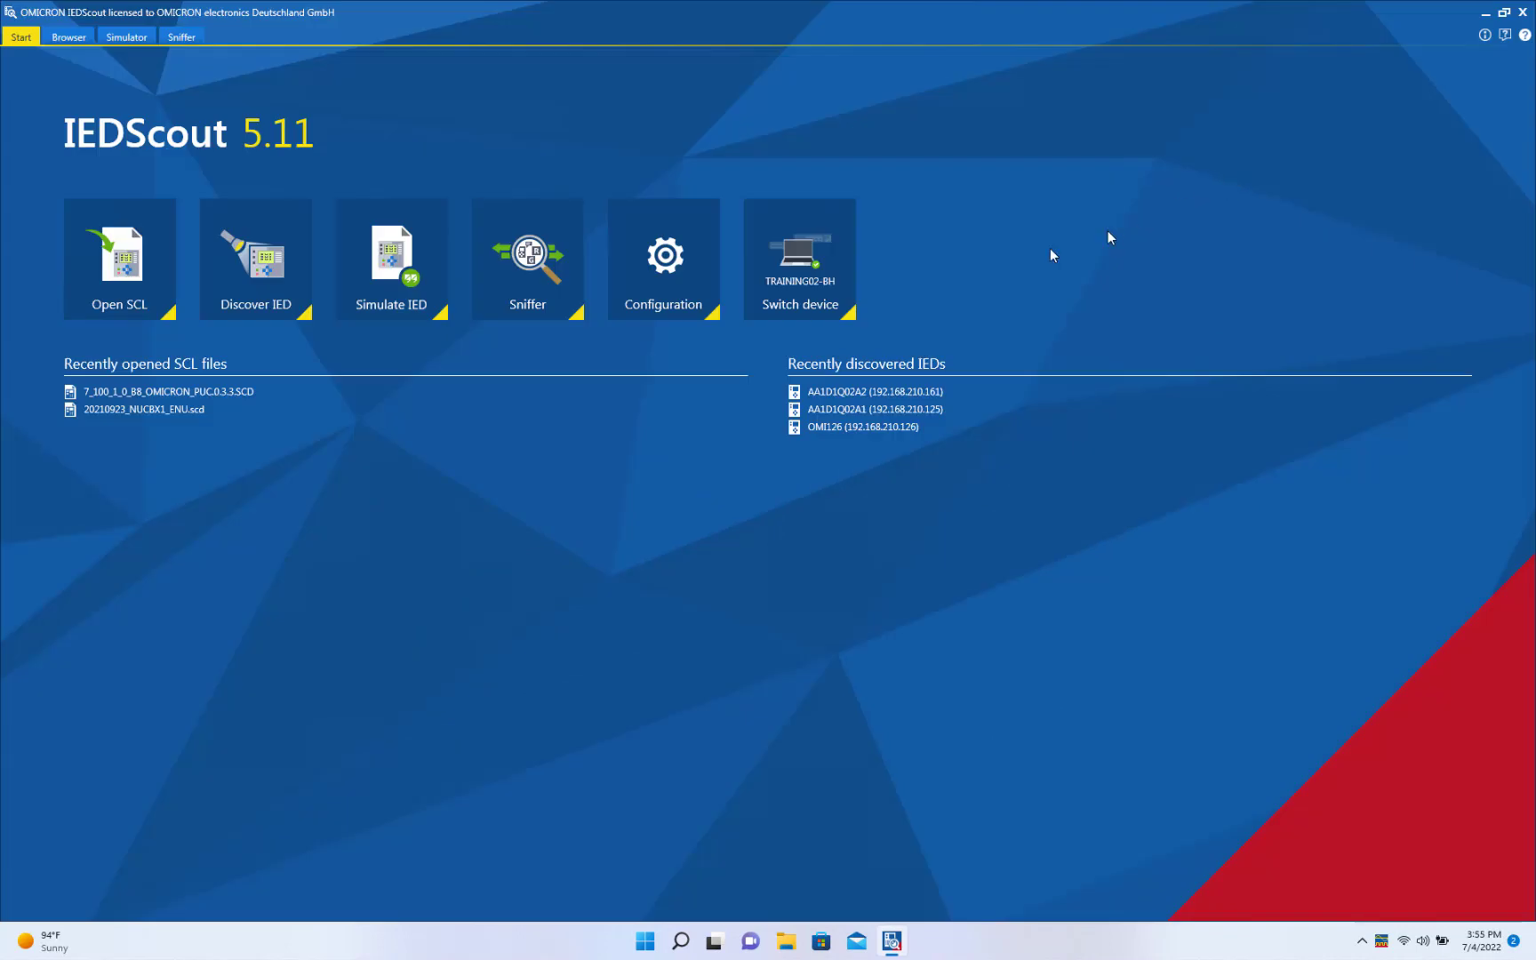
Discover AA1D1Q02A2 at 192.168.210.161 from the previous connections on the remote computer.
{"action": "left_click", "coordinate": [214, 279]}
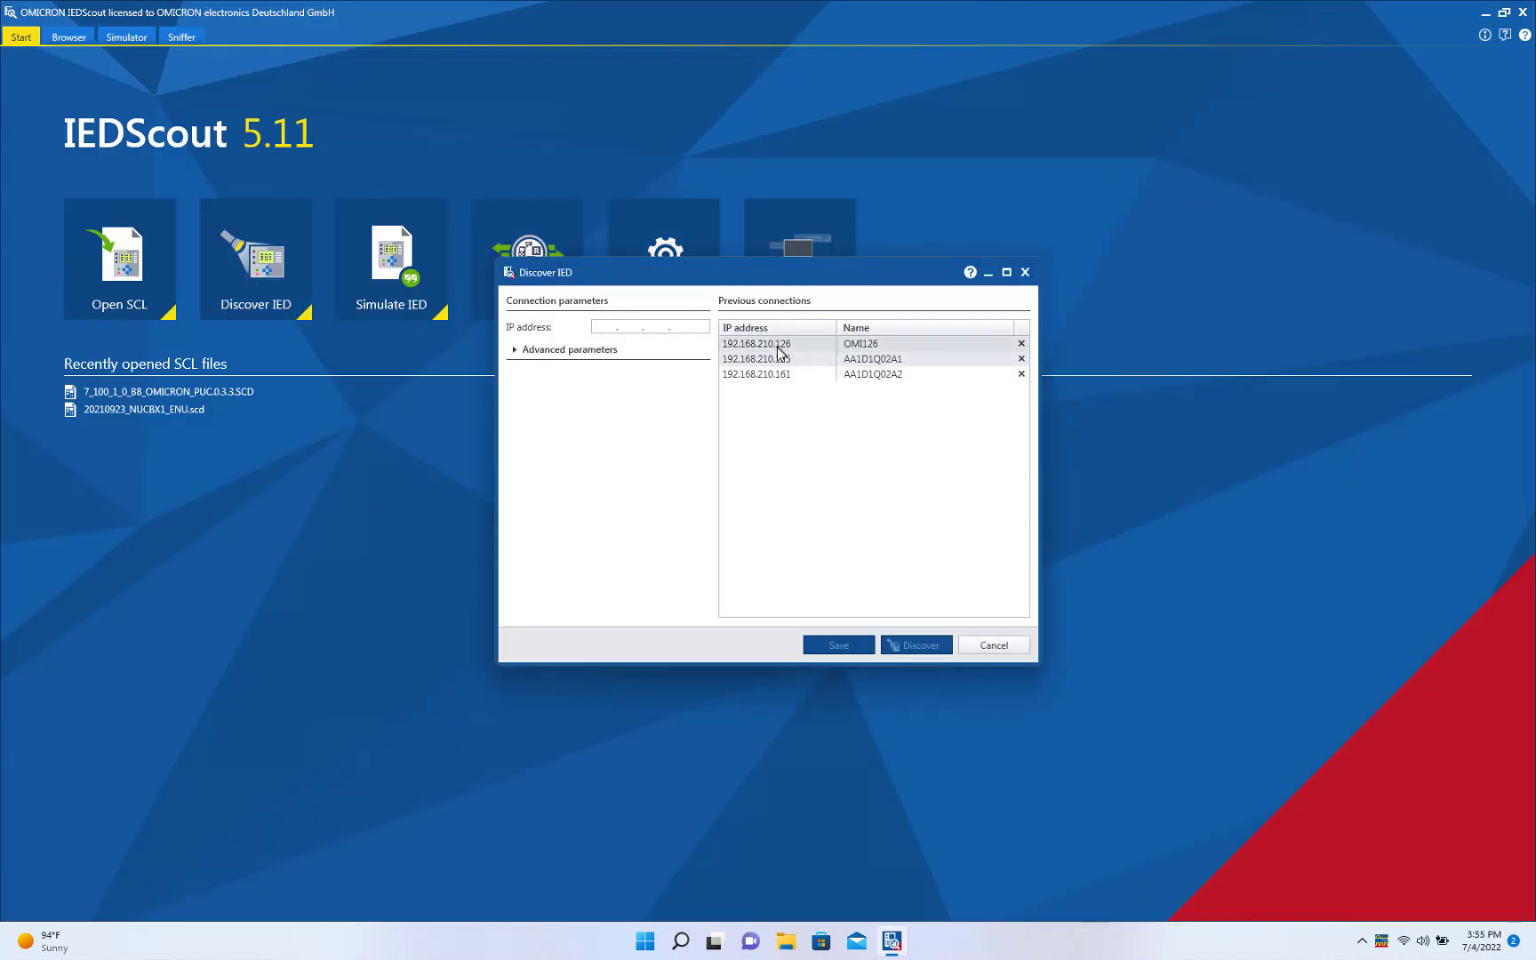
{"action": "left_click", "coordinate": [781, 374]}
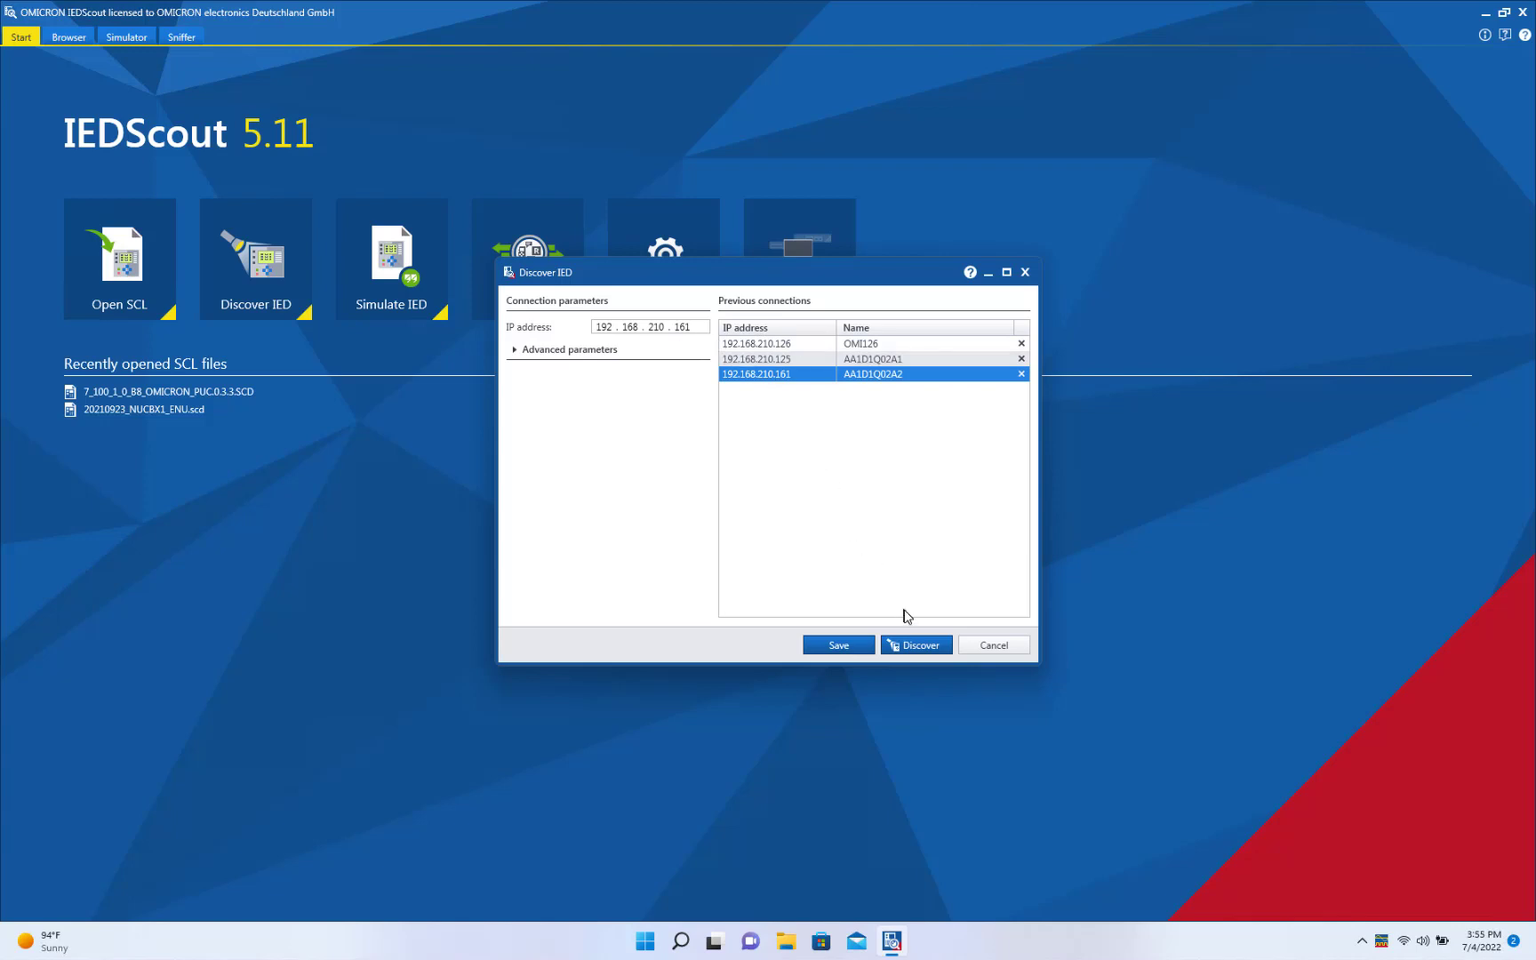
{"action": "left_click", "coordinate": [911, 642]}
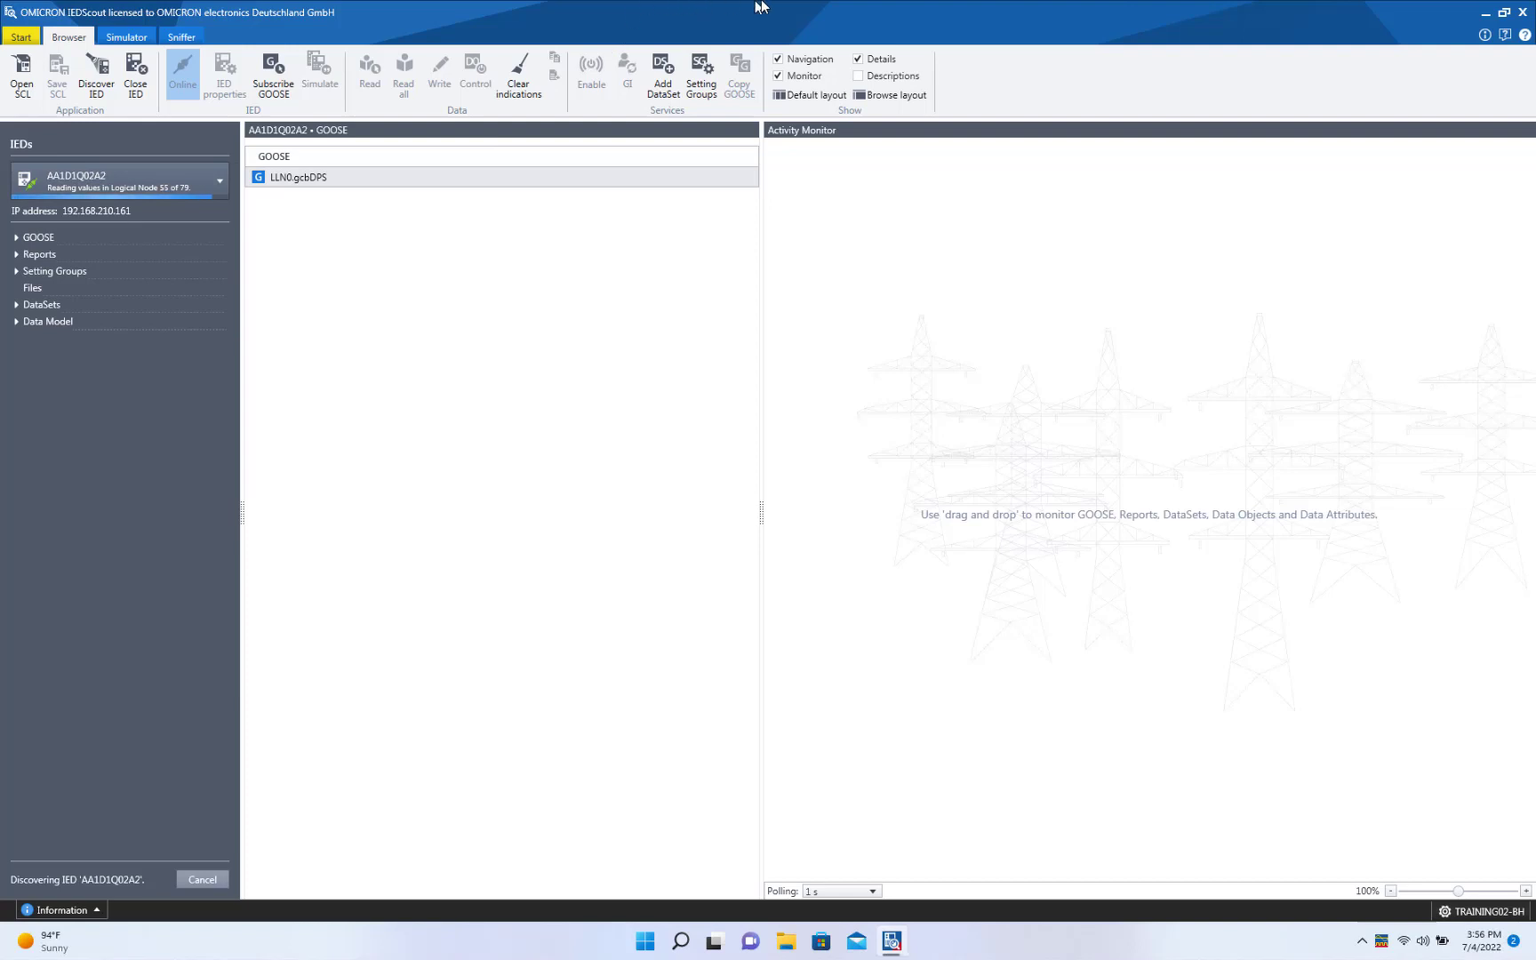
{"action": "mouse_move", "coordinate": [840, 6]}
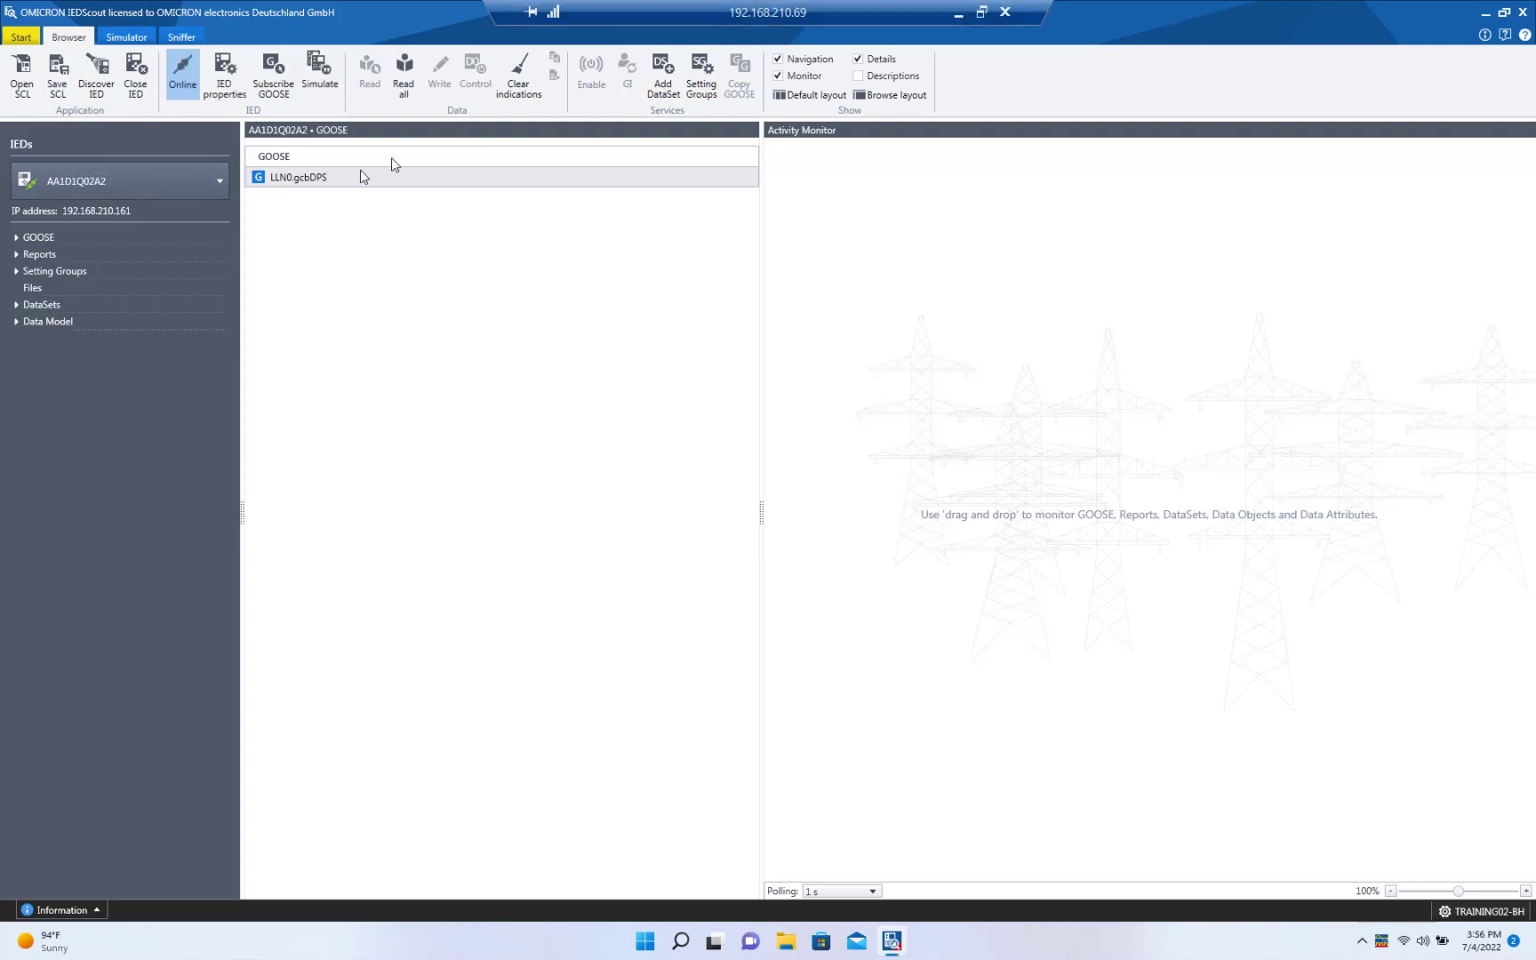
Browse the reports under LD0/LLN0 and enable the rcbStatUrg01 report with its existing trigger options.
{"action": "left_click", "coordinate": [17, 254]}
{"action": "left_click", "coordinate": [32, 271]}
{"action": "left_click", "coordinate": [46, 287]}
{"action": "left_click", "coordinate": [112, 307]}
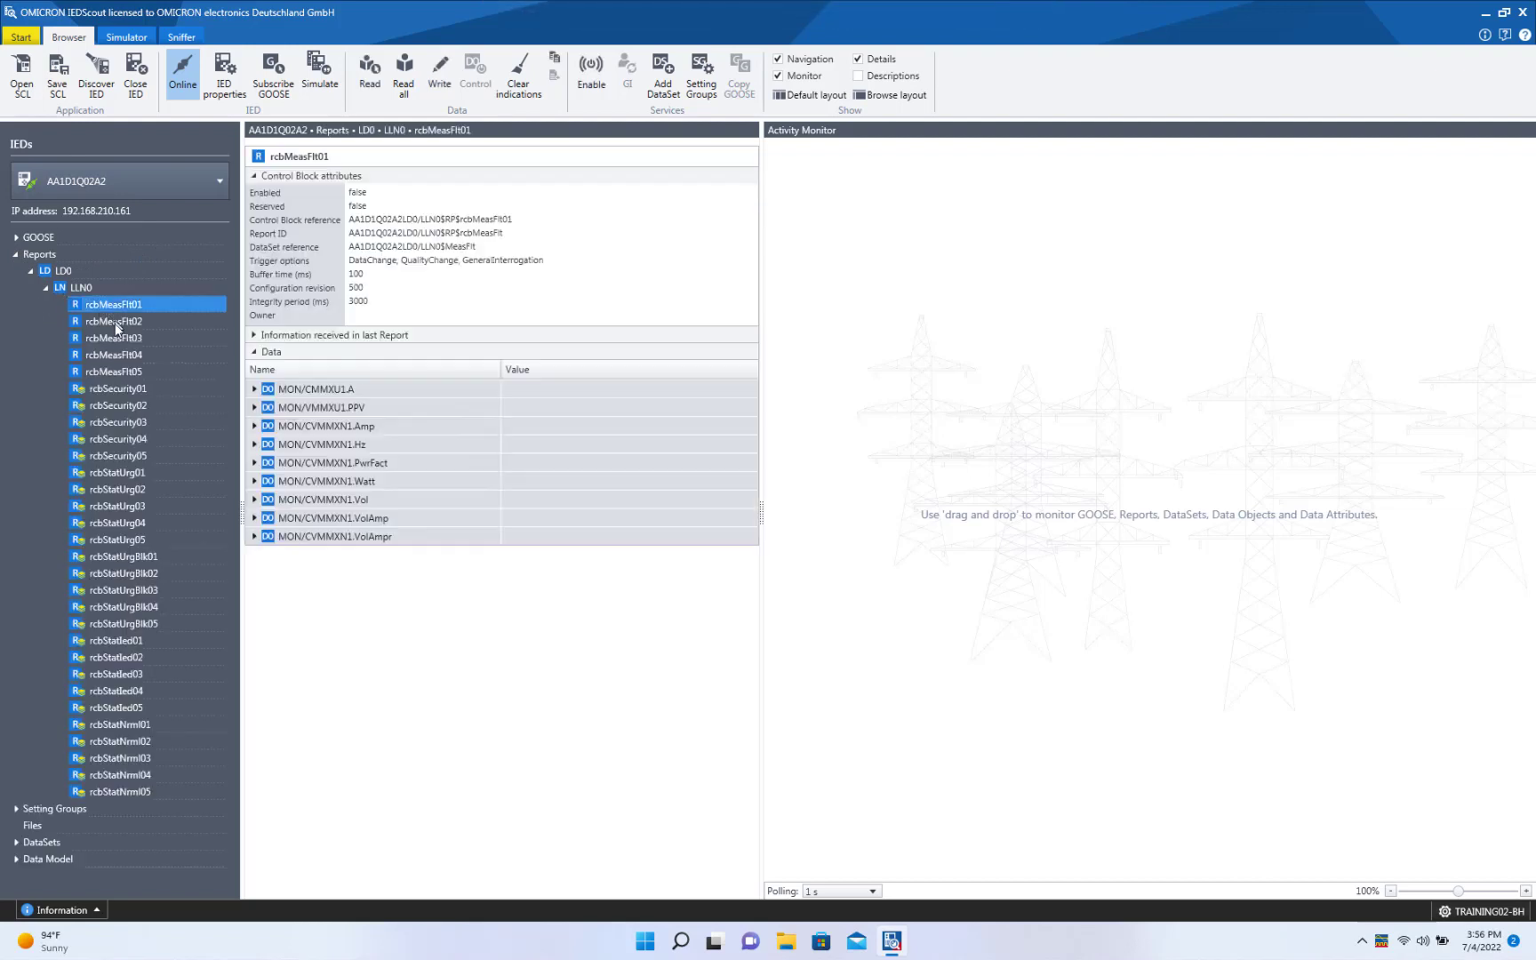
{"action": "left_click", "coordinate": [144, 473]}
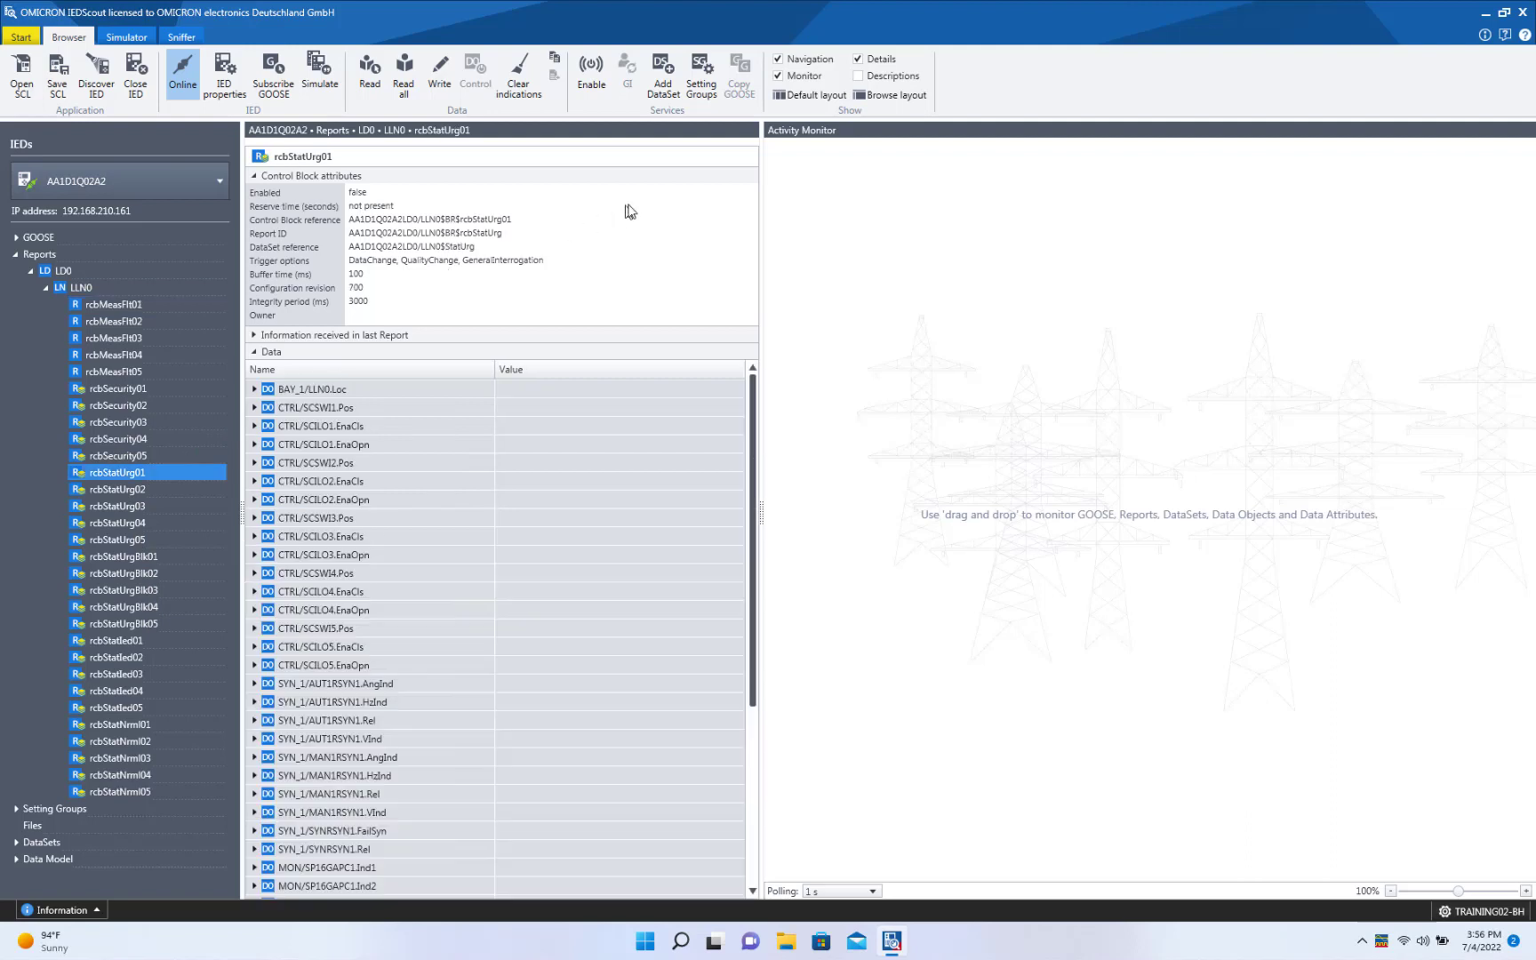
{"action": "left_click", "coordinate": [591, 72]}
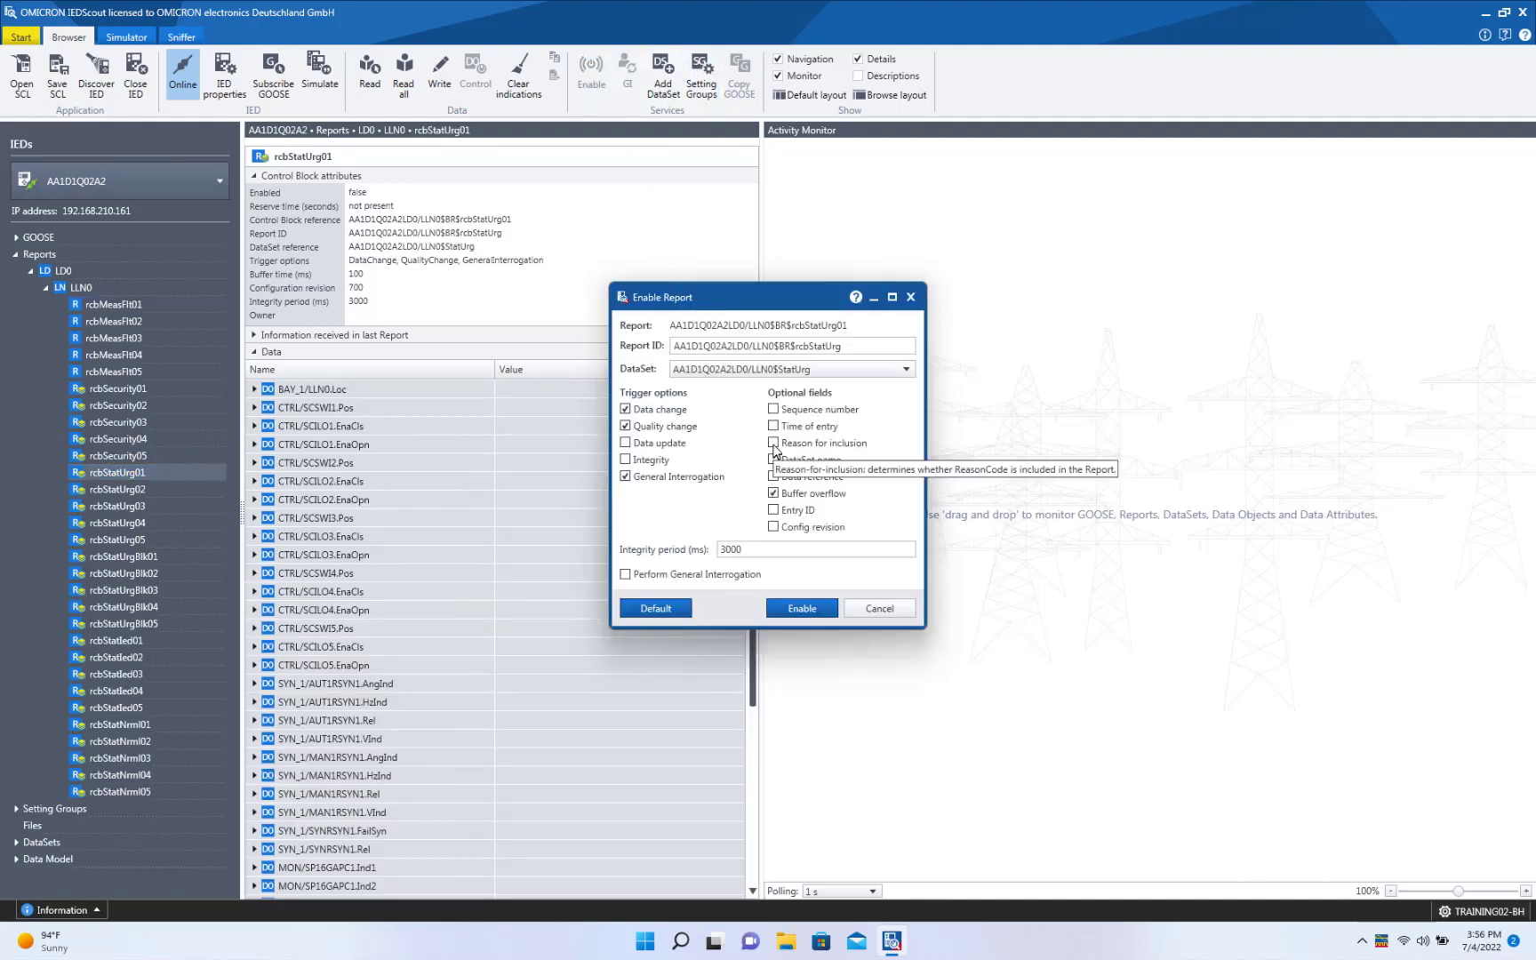
{"action": "left_click", "coordinate": [796, 610]}
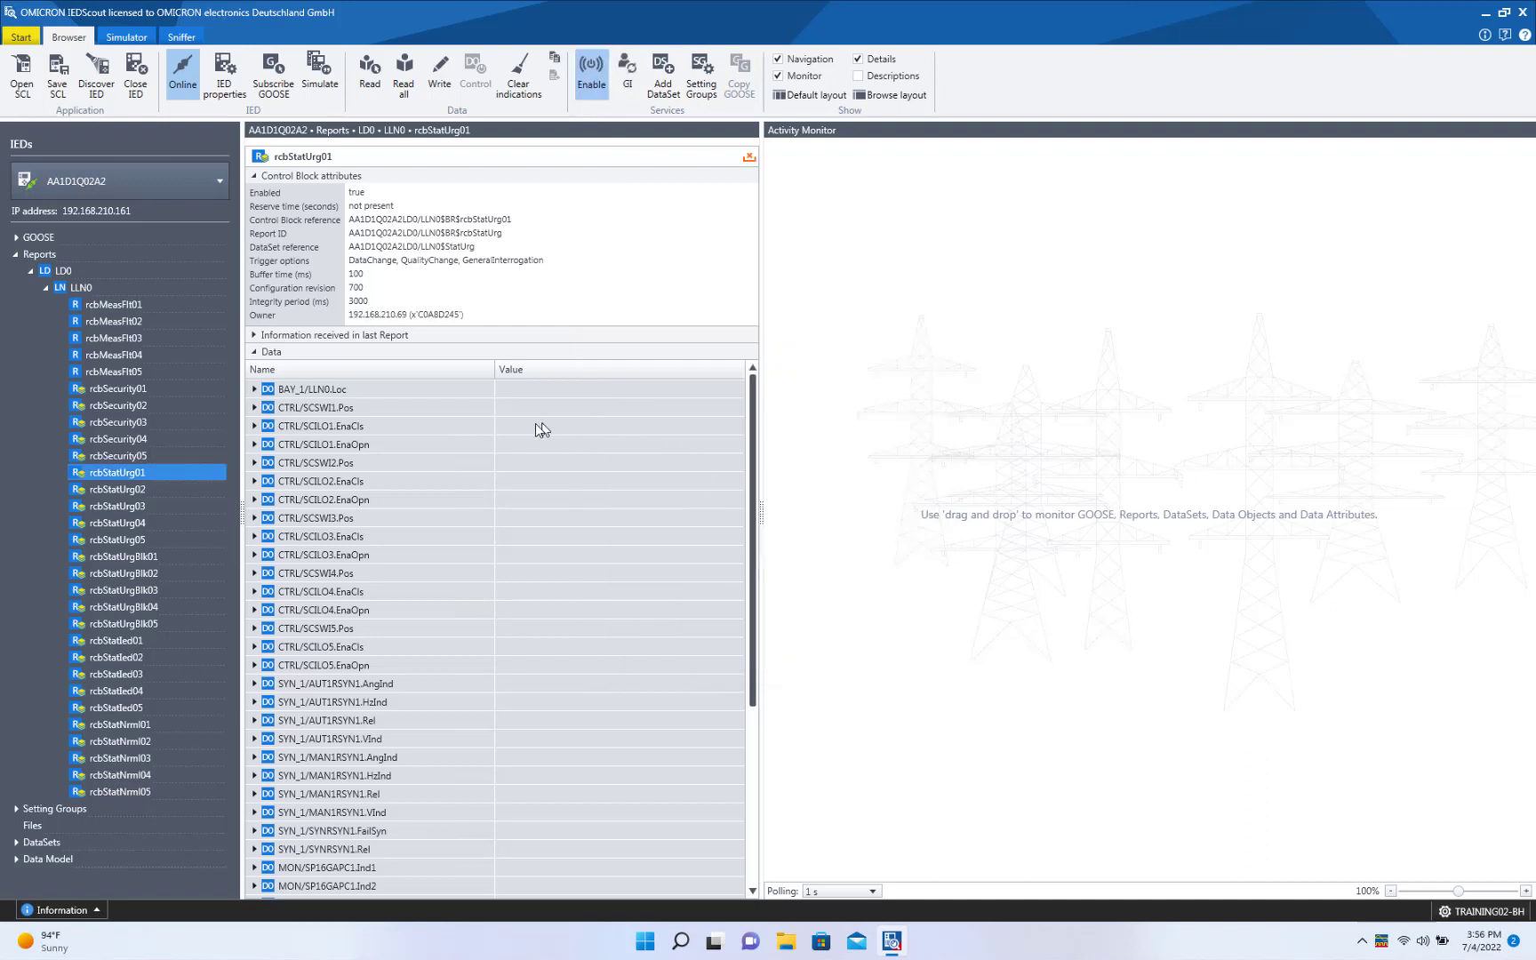
Open LLN0.gcbDPS under GOOSE LD0, subscribe to it, and expand the information received in its last GOOSE.
{"action": "left_click", "coordinate": [16, 237]}
{"action": "left_click", "coordinate": [31, 254]}
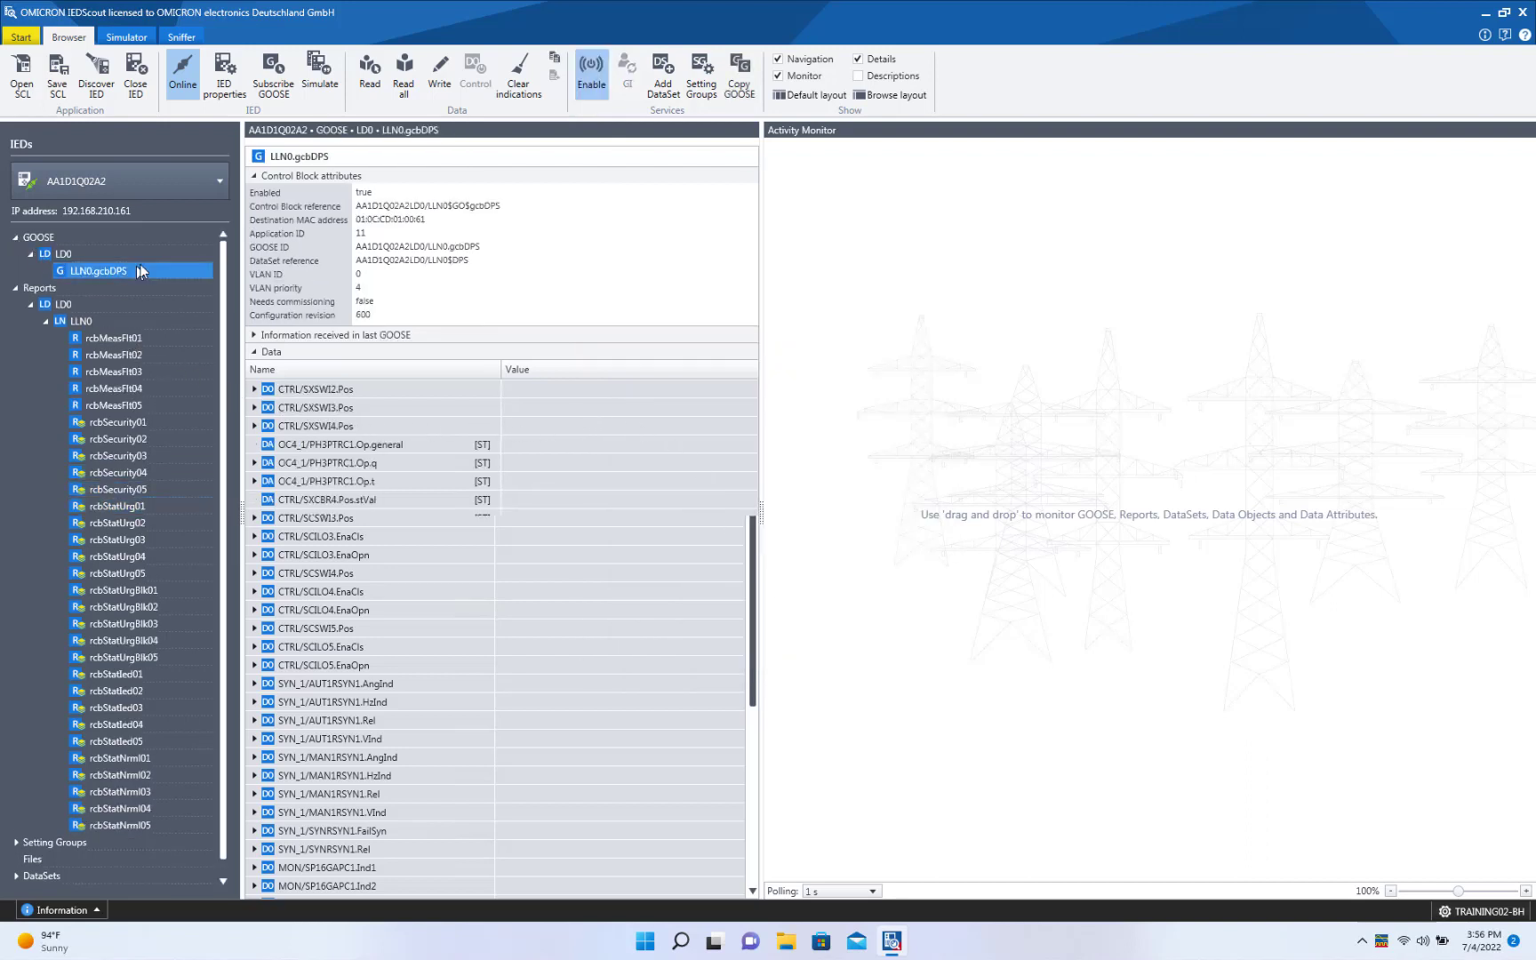
{"action": "left_click", "coordinate": [125, 271]}
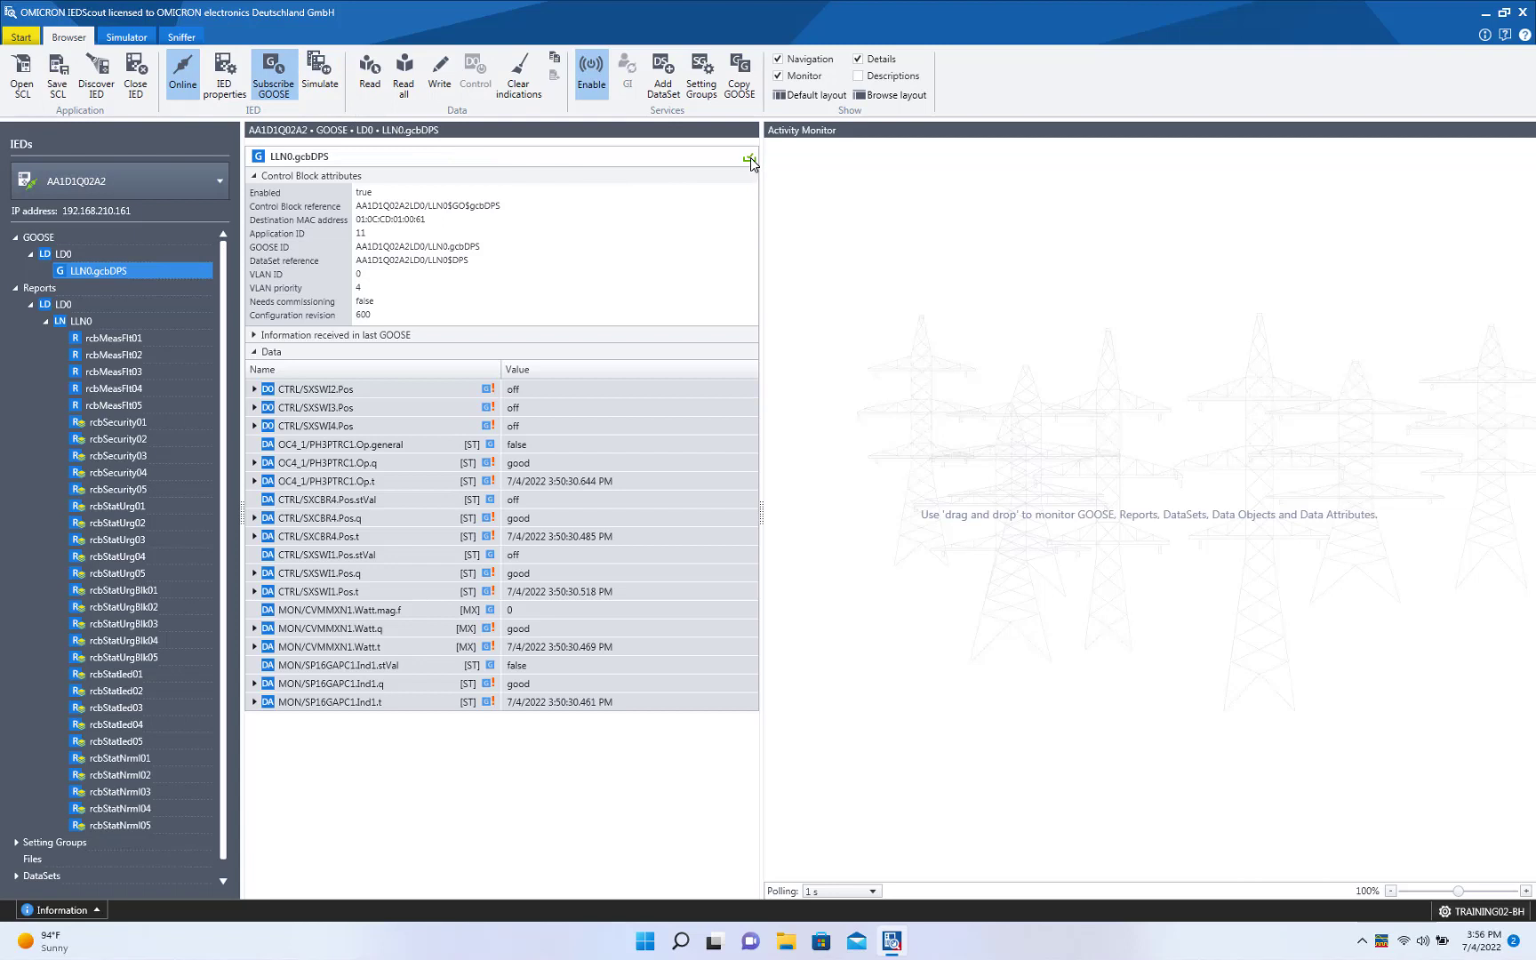
{"action": "mouse_move", "coordinate": [751, 164]}
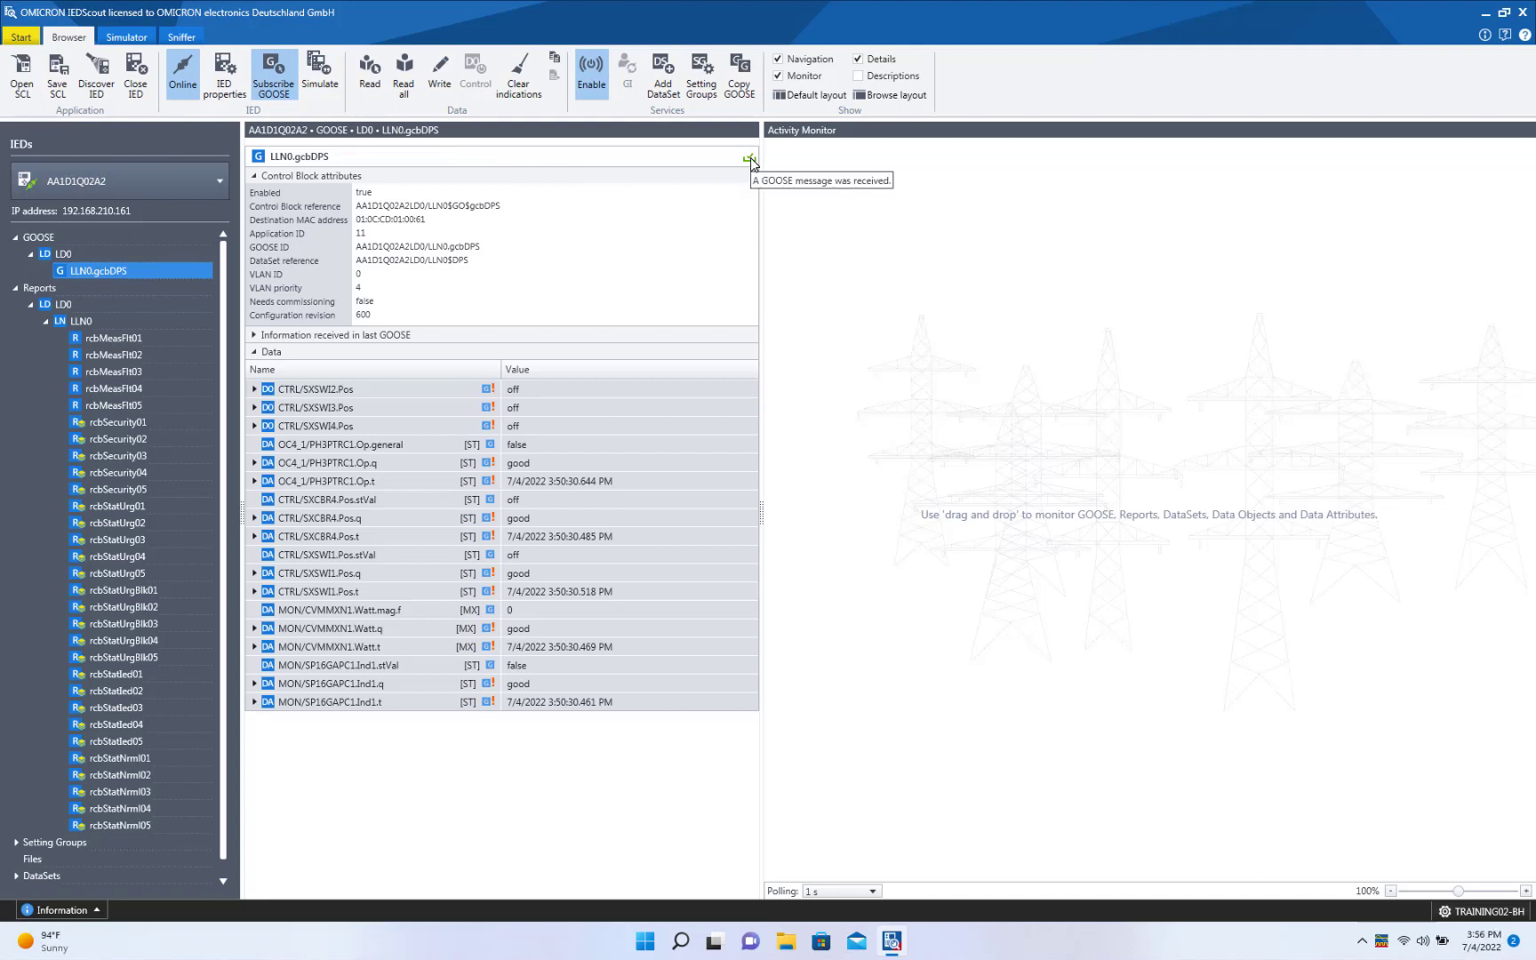
{"action": "left_click", "coordinate": [254, 335]}
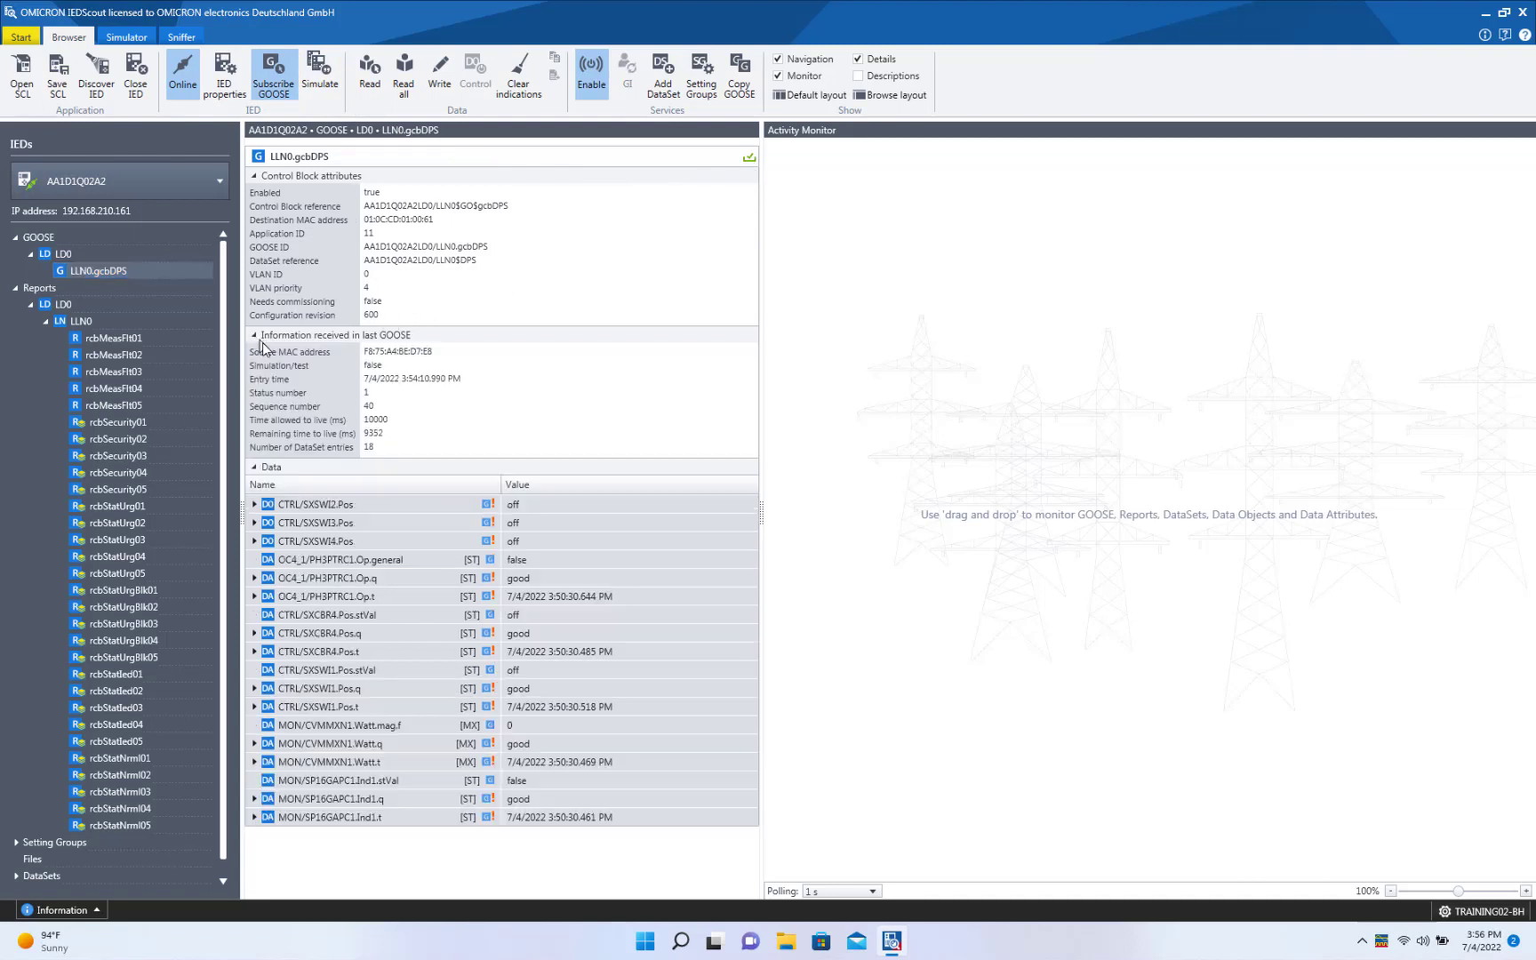
{"action": "scroll", "coordinate": [156, 746], "scroll_direction": "down", "scroll_amount": 1}
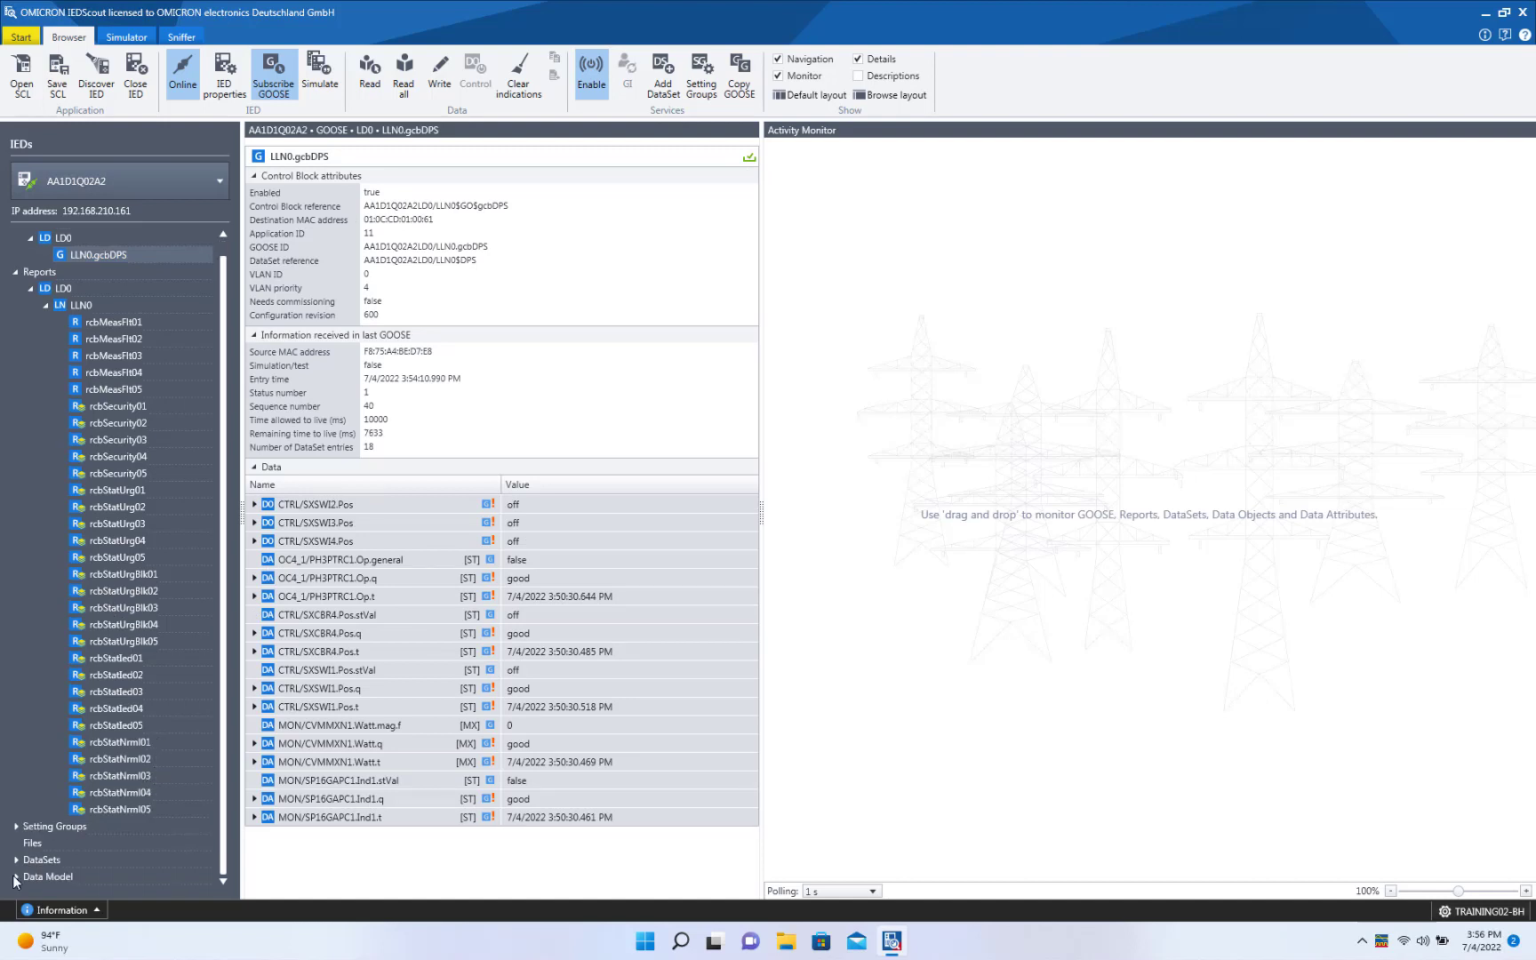
Add the Pos data object of CTRL/SCSWI4 from the Data Model to the Activity Monitor, and expand it to check its ctlModel attribute.
{"action": "left_click", "coordinate": [16, 877]}
{"action": "scroll", "coordinate": [34, 817], "scroll_direction": "down", "scroll_amount": 3}
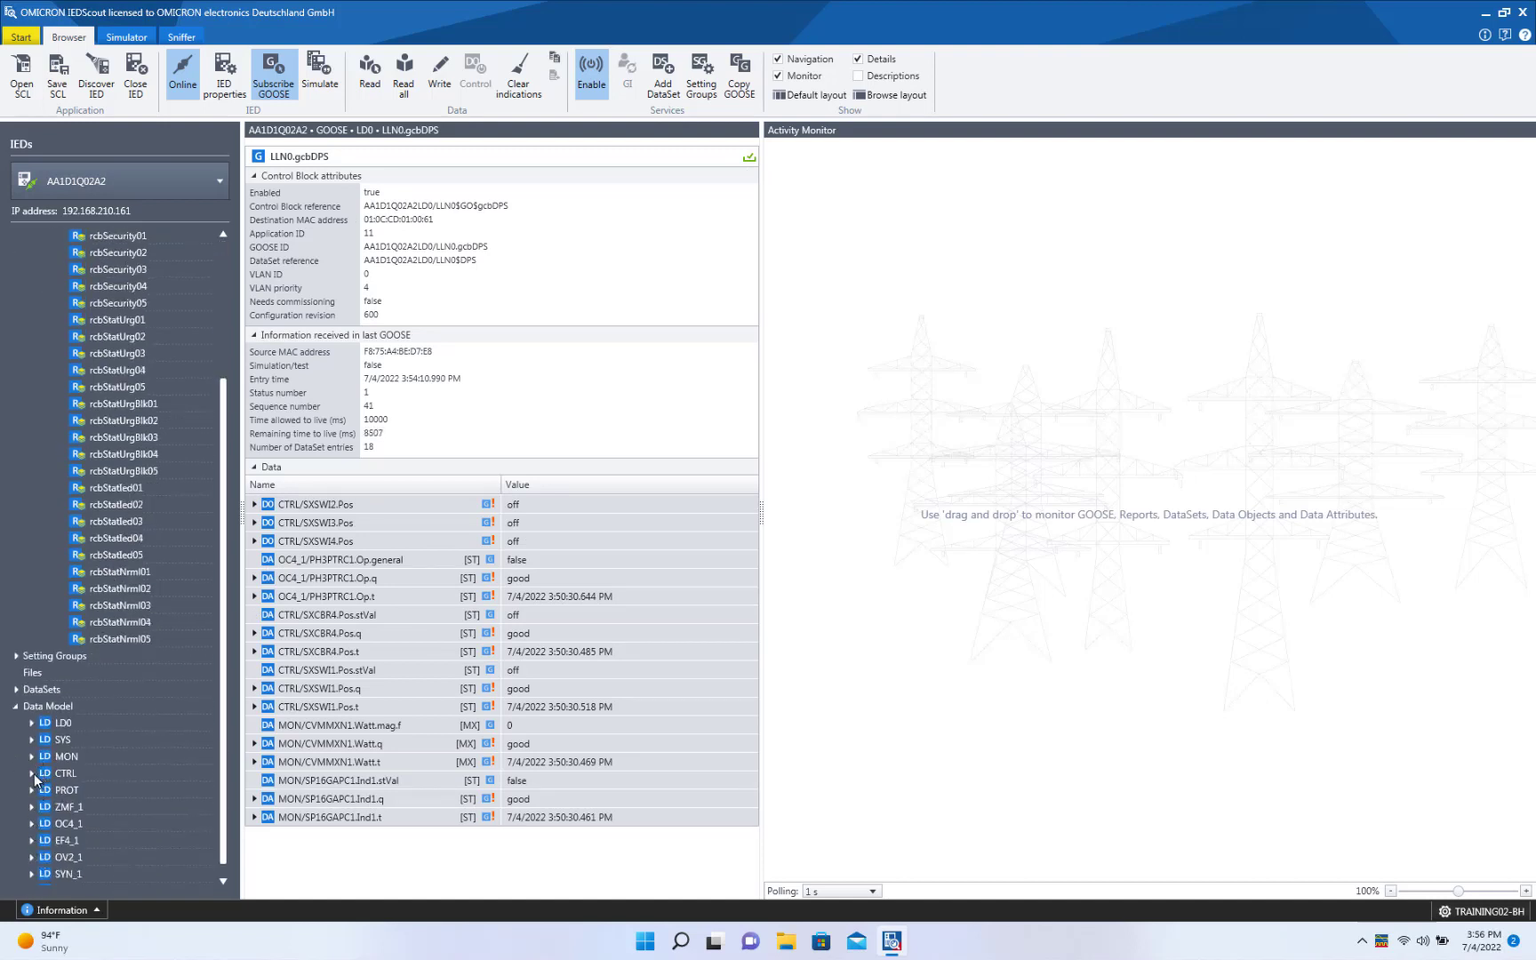
{"action": "left_click", "coordinate": [32, 774]}
{"action": "scroll", "coordinate": [89, 800], "scroll_direction": "down", "scroll_amount": 2}
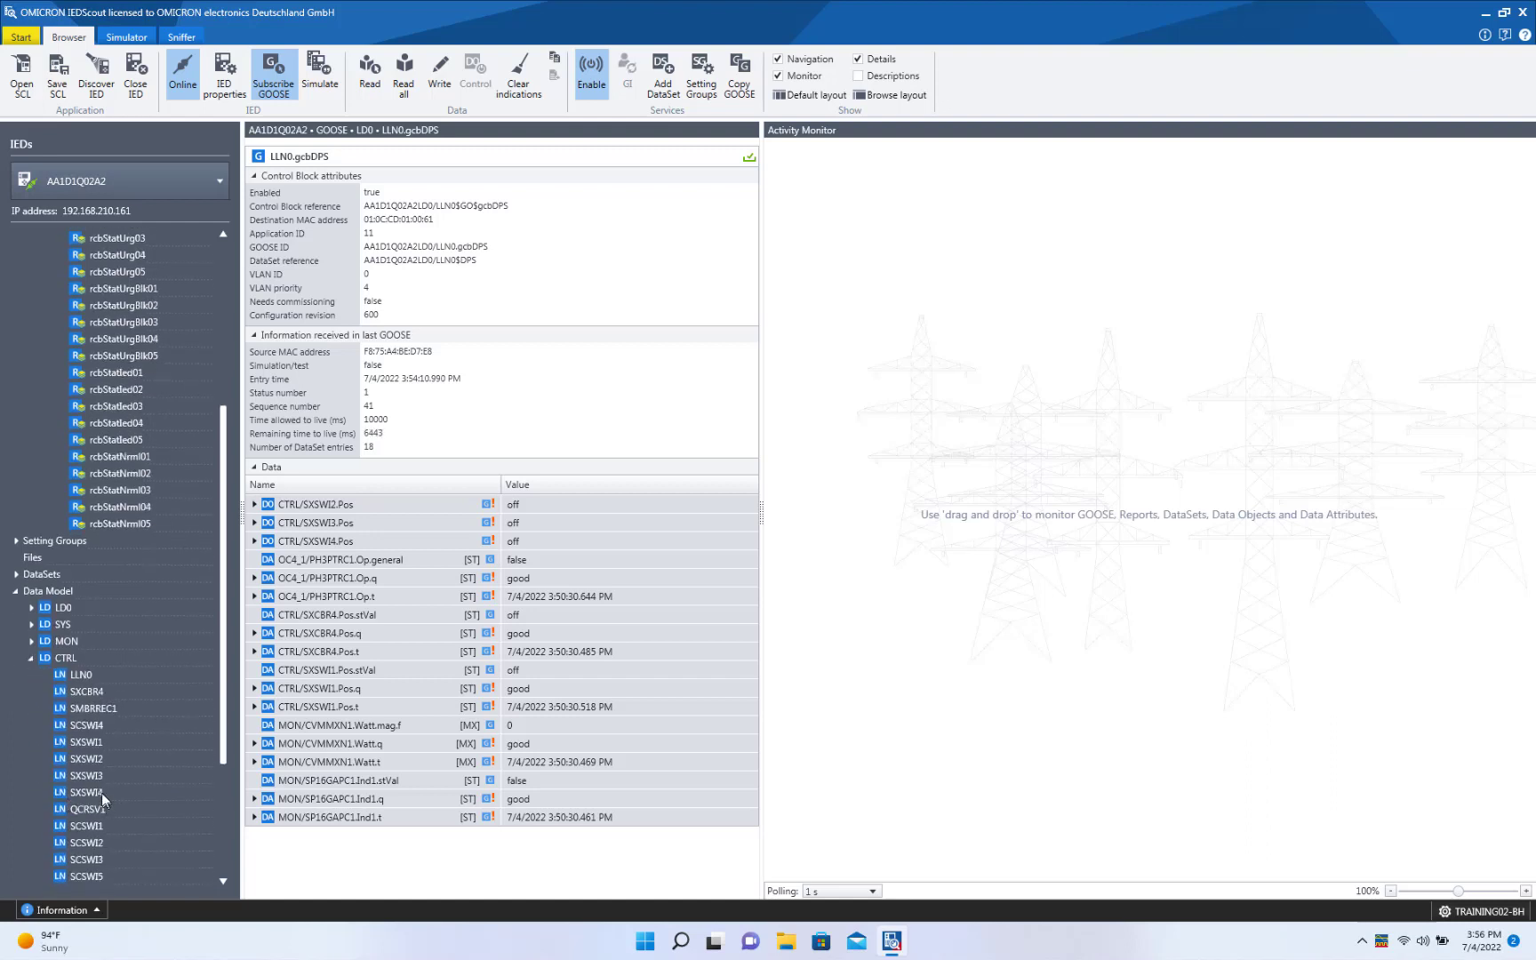
{"action": "scroll", "coordinate": [107, 811], "scroll_direction": "down", "scroll_amount": 1}
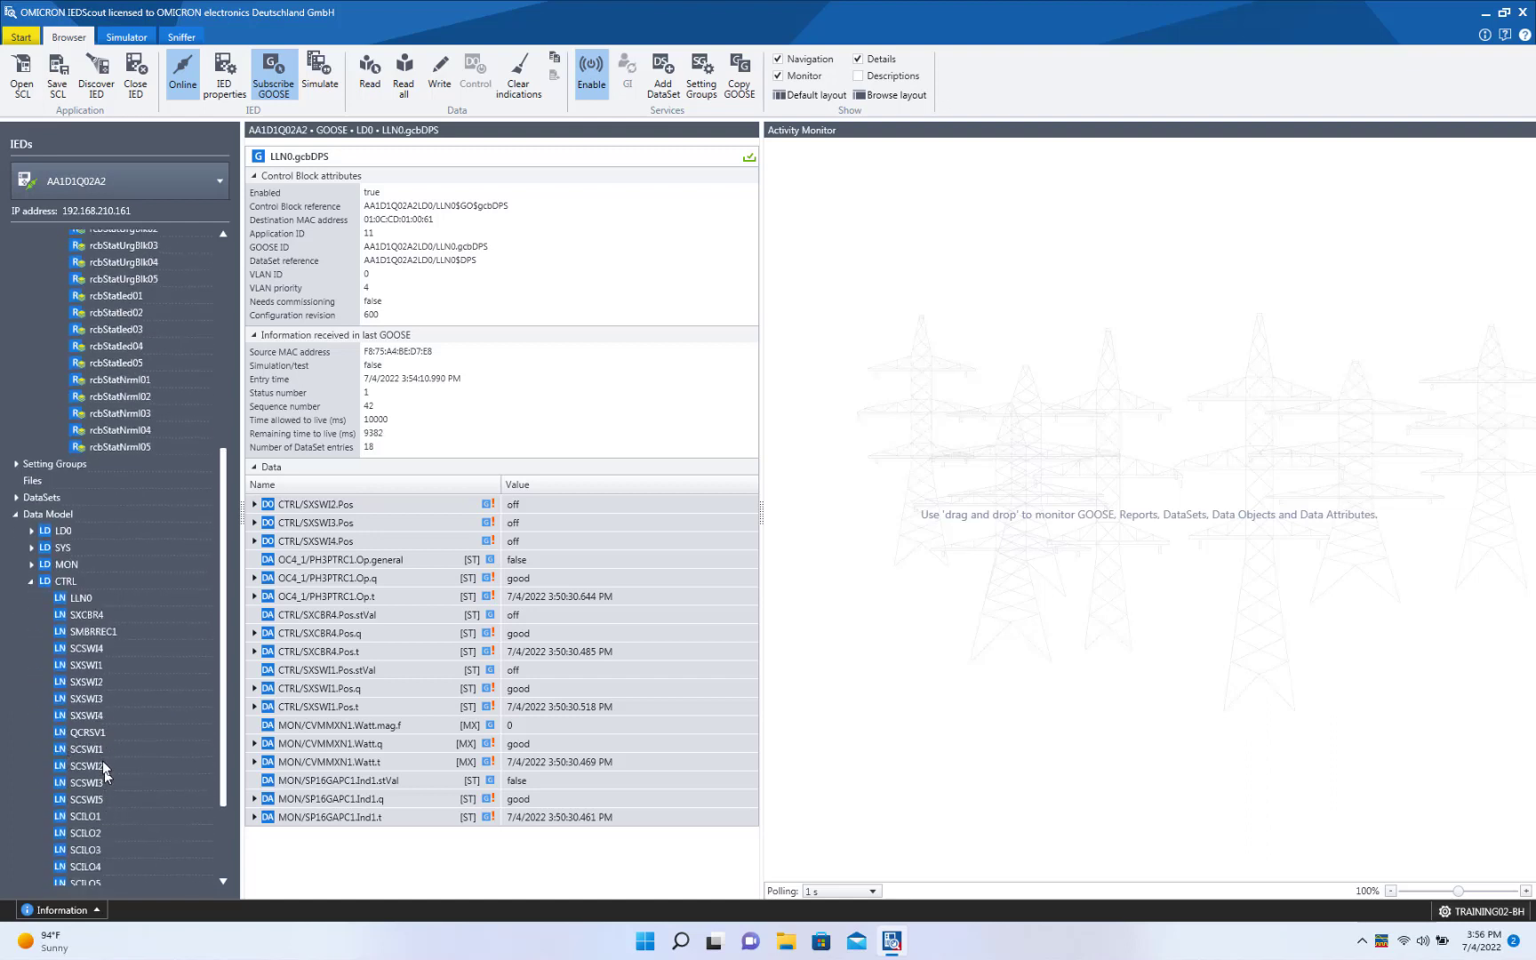
{"action": "left_click", "coordinate": [109, 646]}
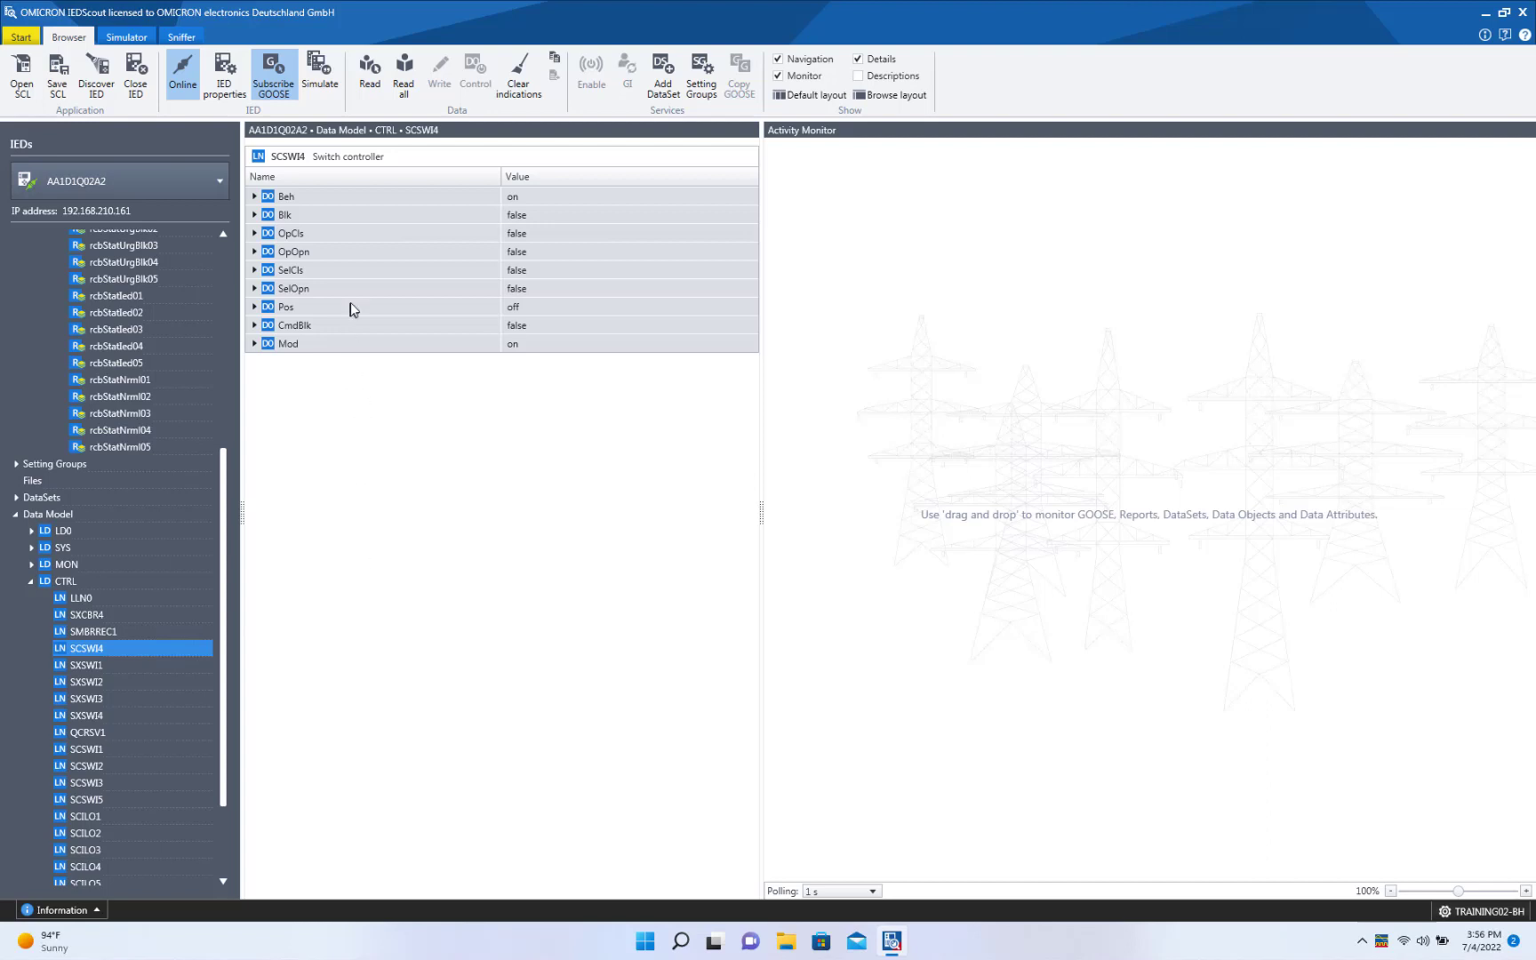
{"action": "left_click_drag", "start_coordinate": [351, 307], "coordinate": [1036, 278]}
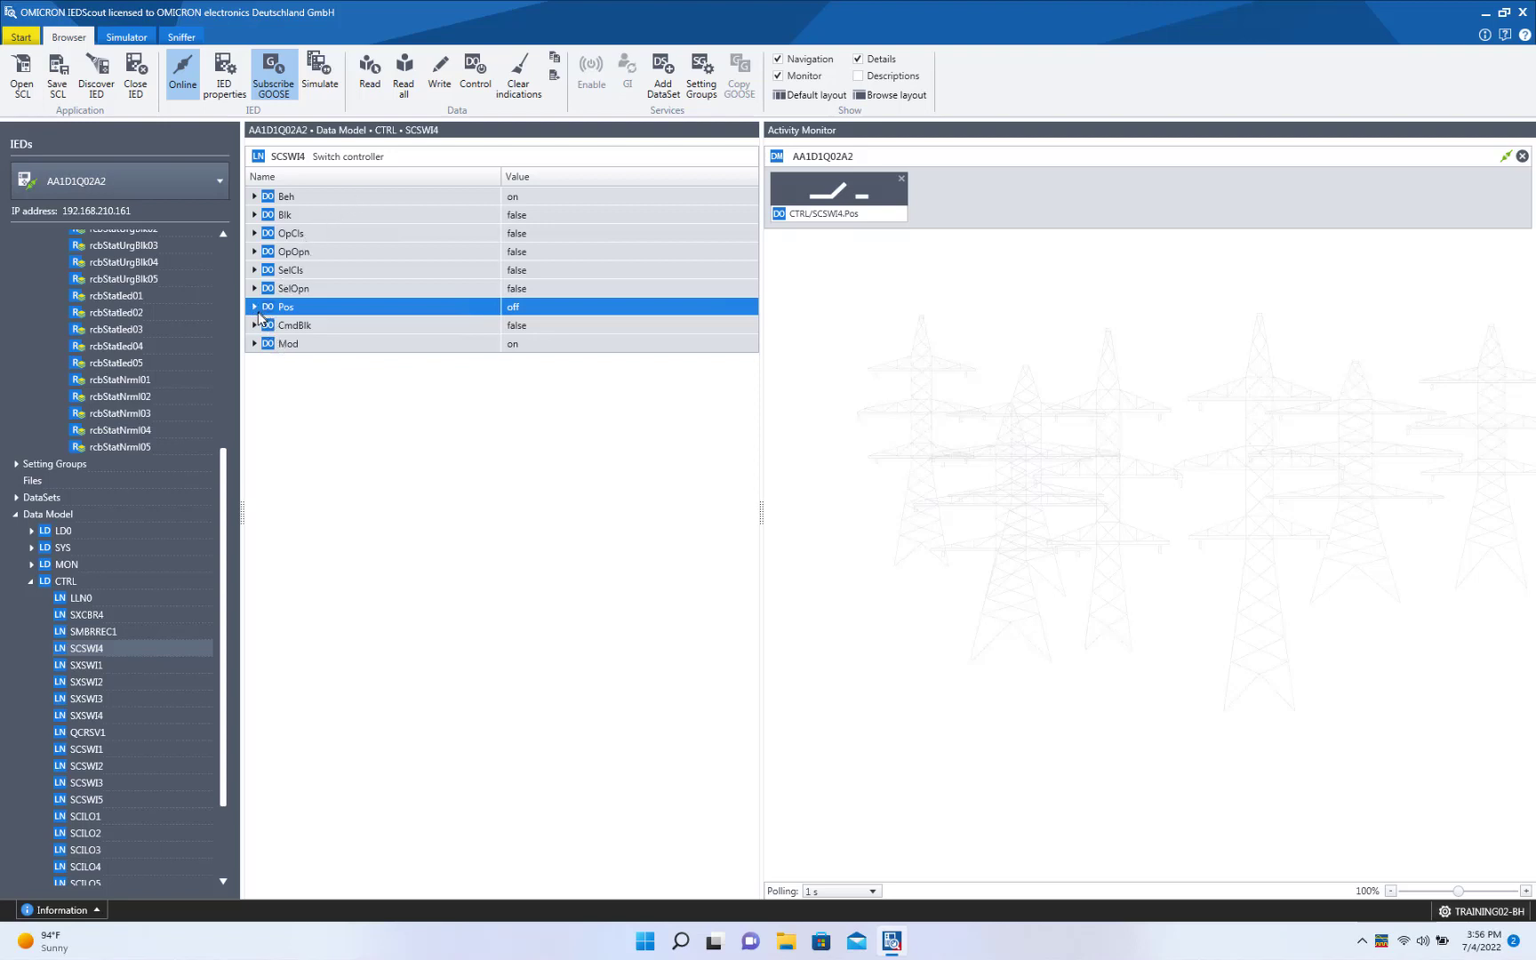
{"action": "left_click", "coordinate": [255, 308]}
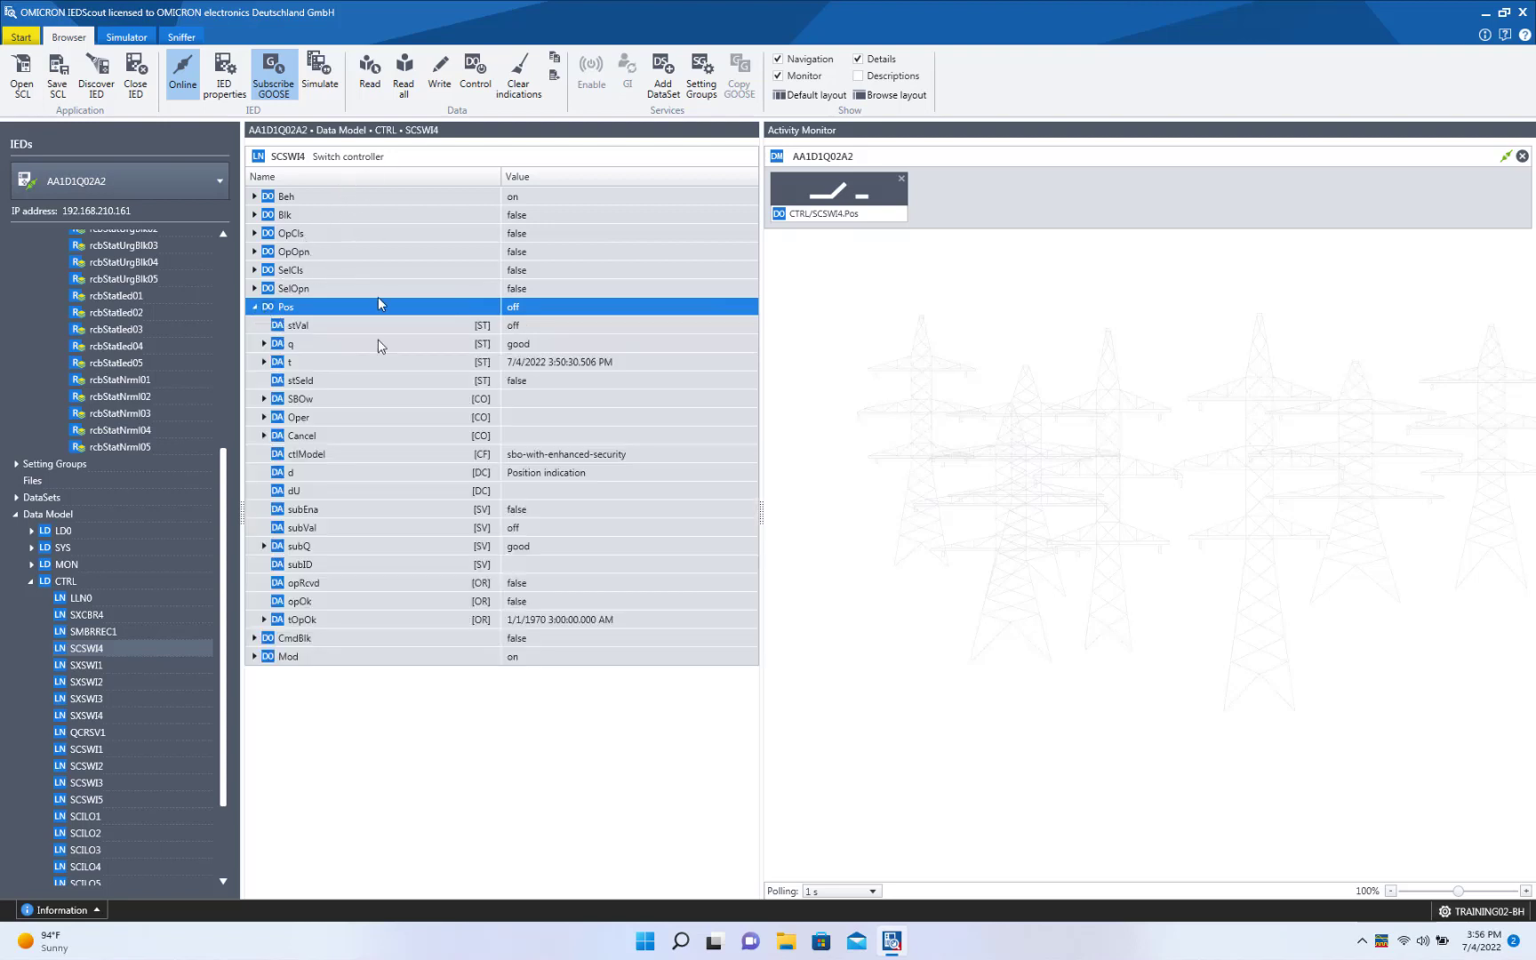
{"action": "left_click", "coordinate": [325, 454]}
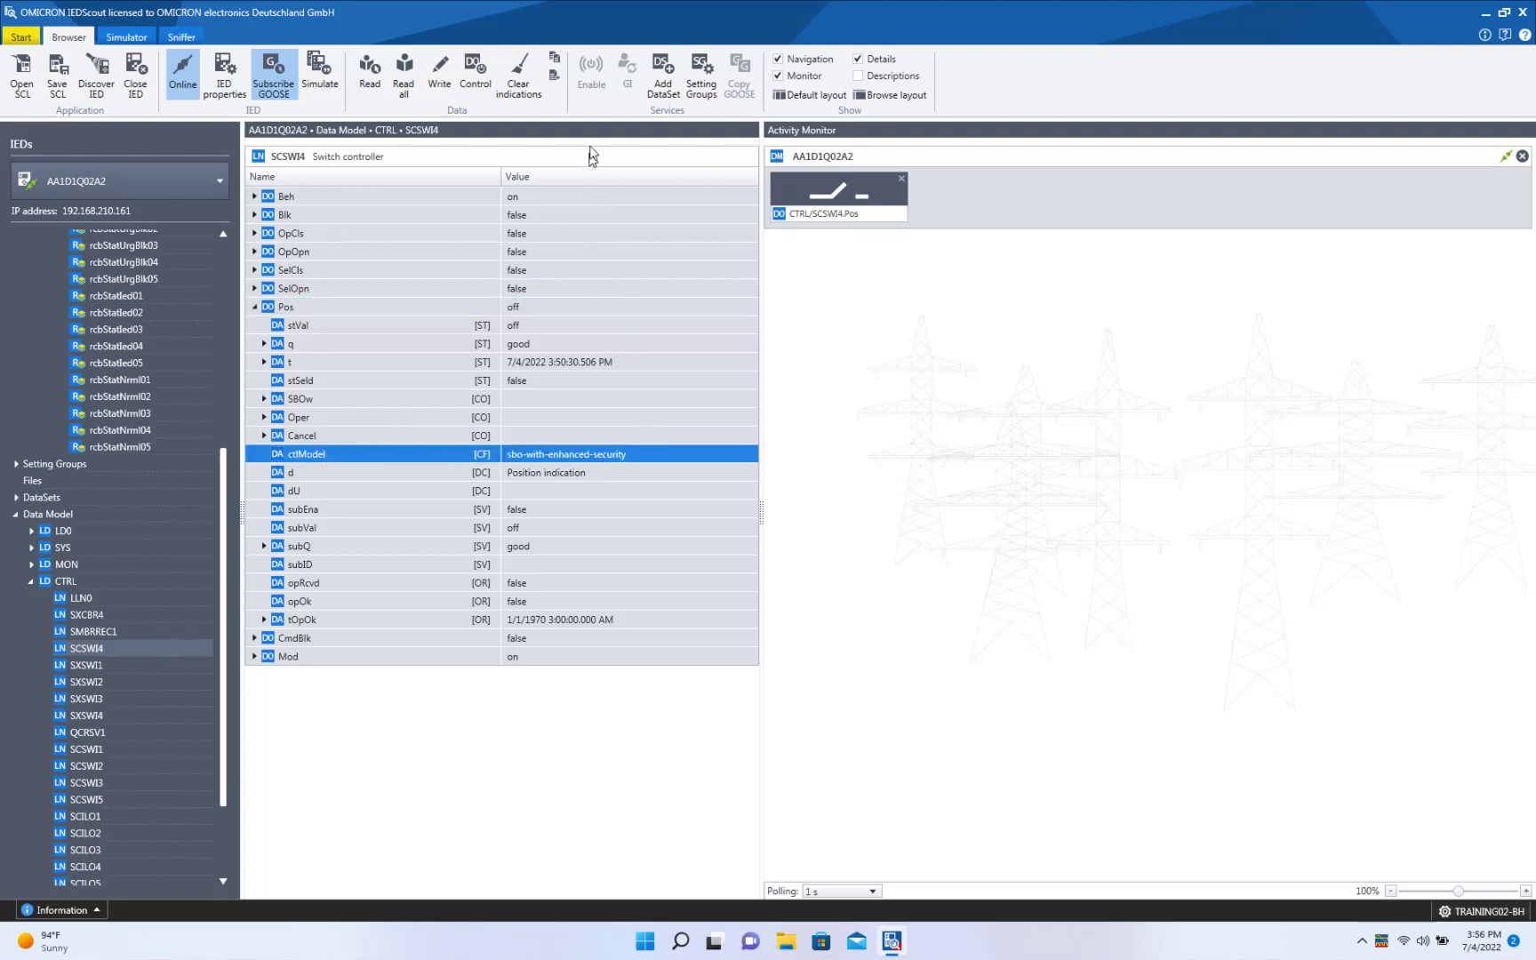
Control SCSWI4.Pos with the value true by running Select and Operate, and close the control dialog.
{"action": "left_click", "coordinate": [357, 310]}
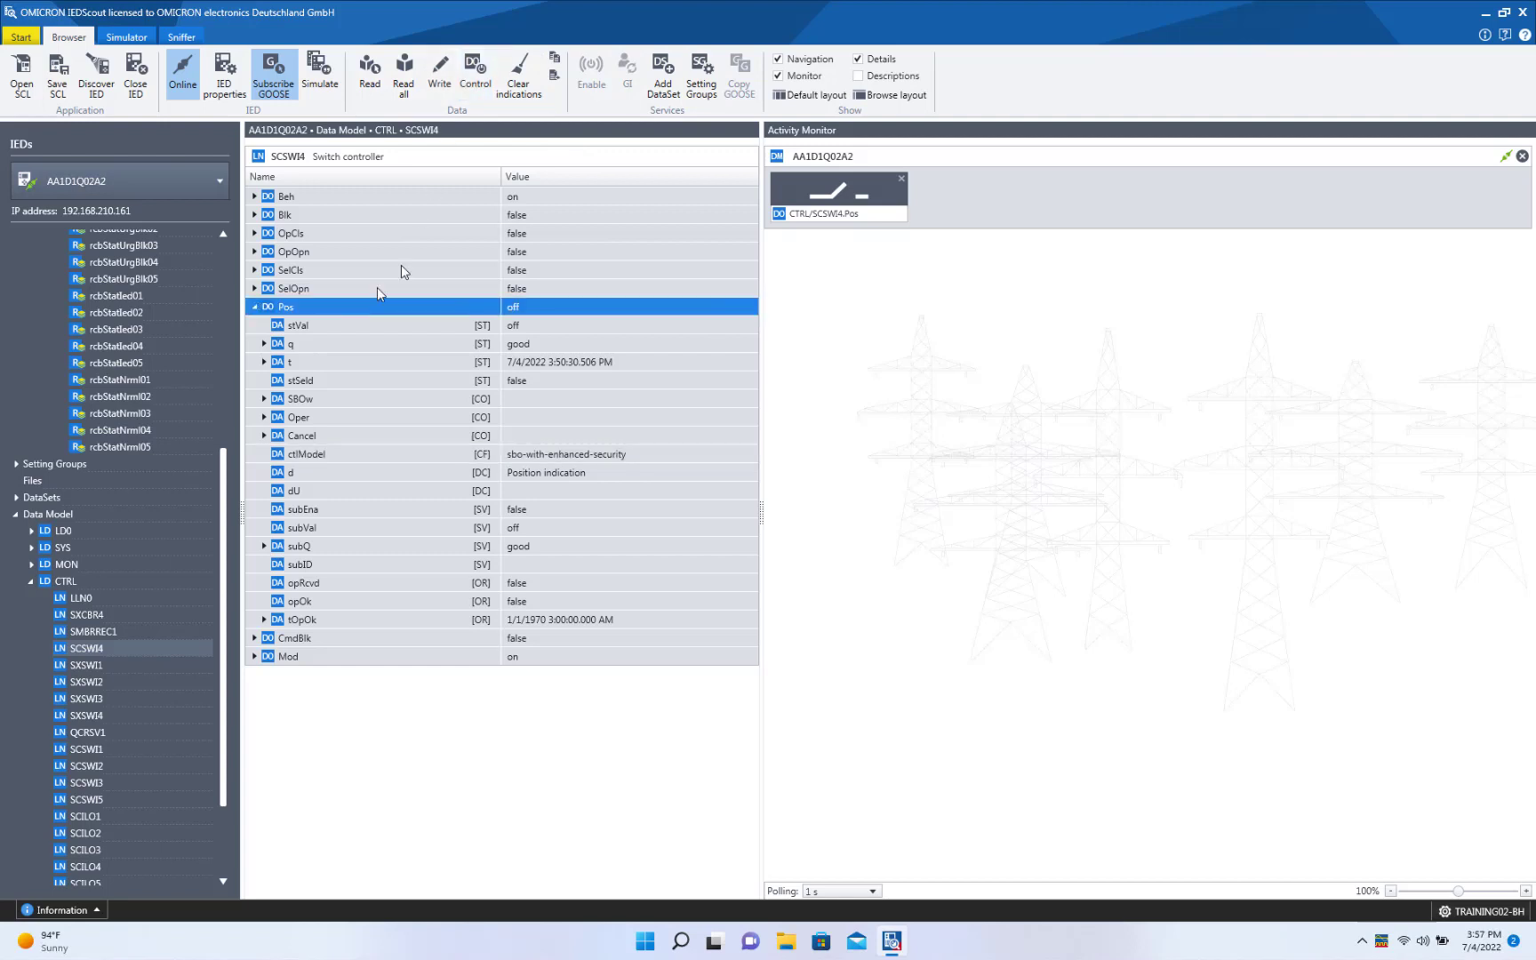
{"action": "left_click", "coordinate": [473, 80]}
{"action": "left_click_drag", "start_coordinate": [669, 280], "coordinate": [469, 234]}
{"action": "left_click", "coordinate": [601, 496]}
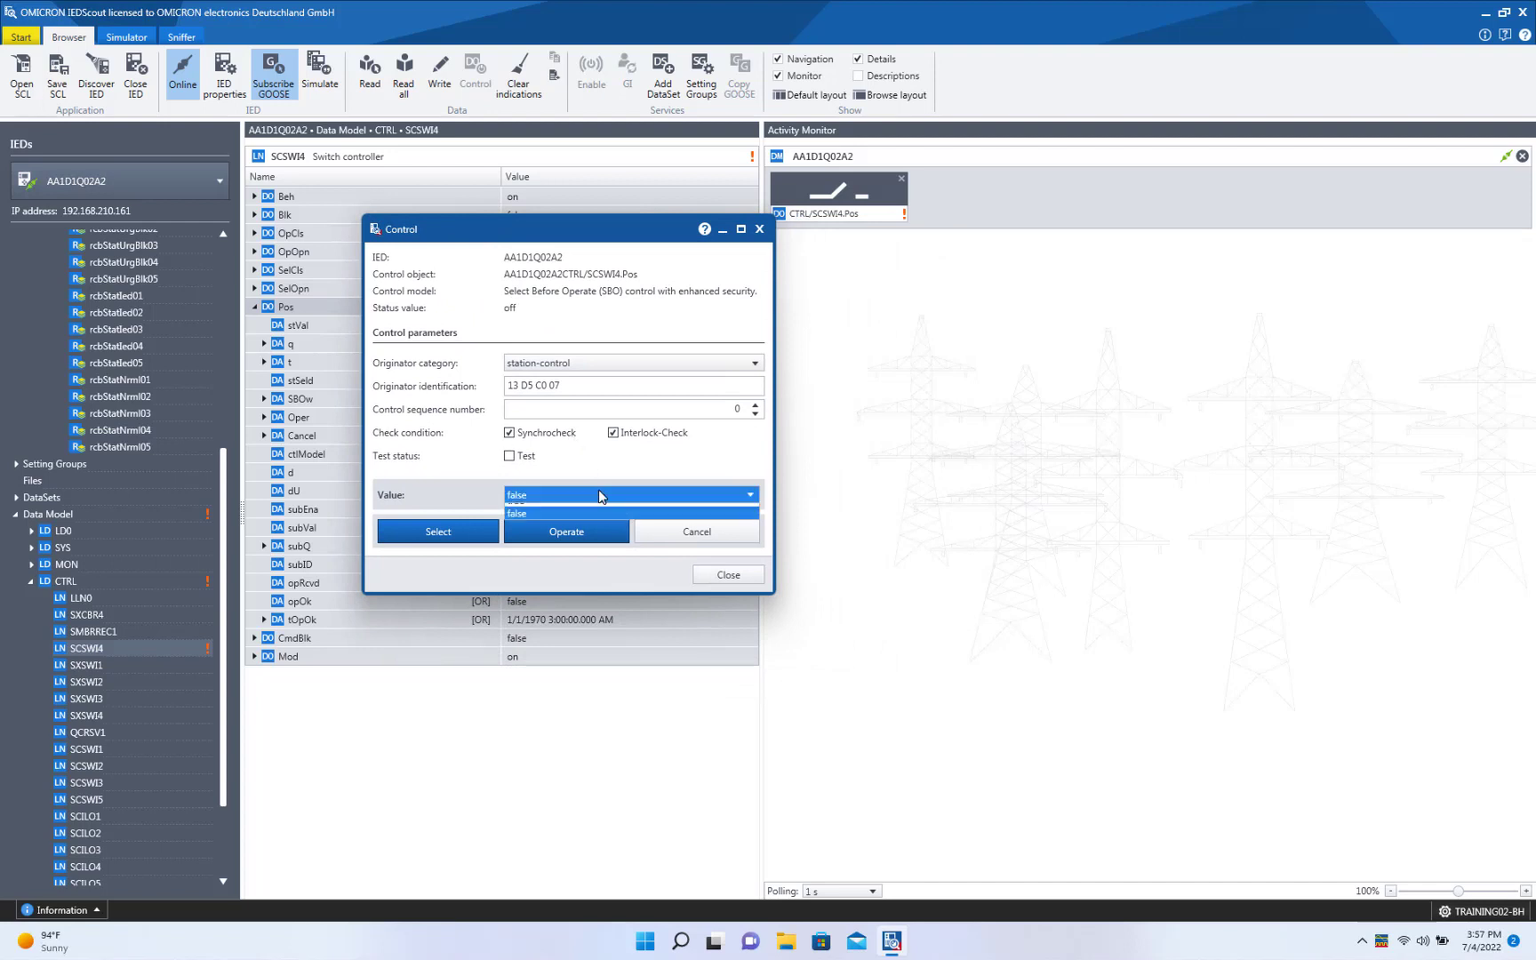
{"action": "left_click", "coordinate": [546, 519]}
{"action": "left_click", "coordinate": [456, 531]}
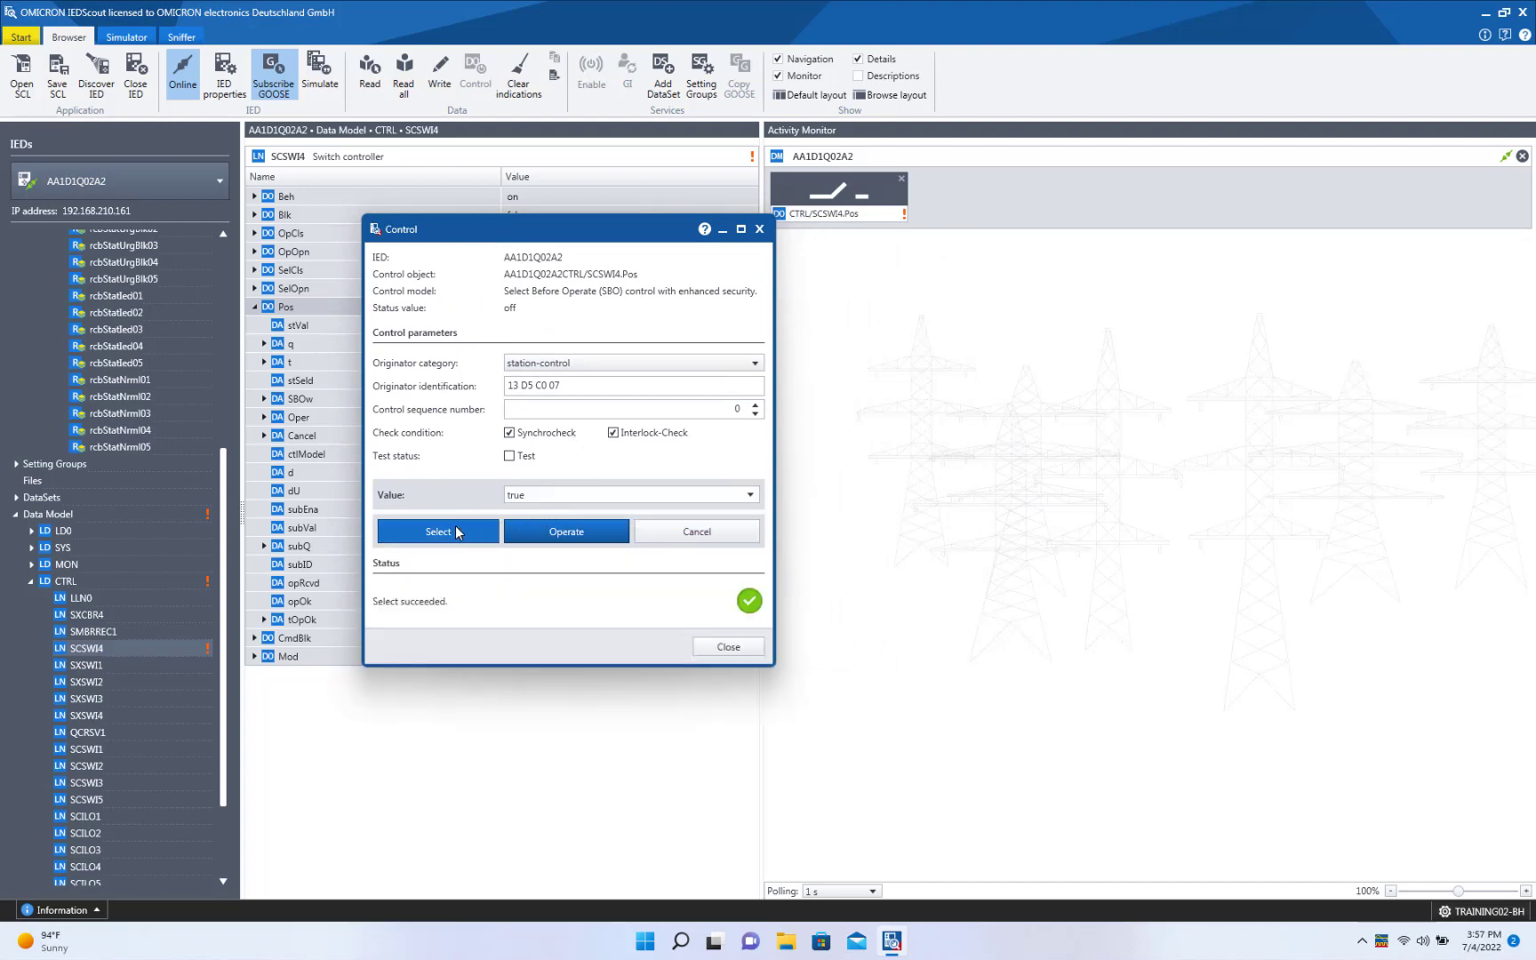
{"action": "left_click", "coordinate": [559, 533]}
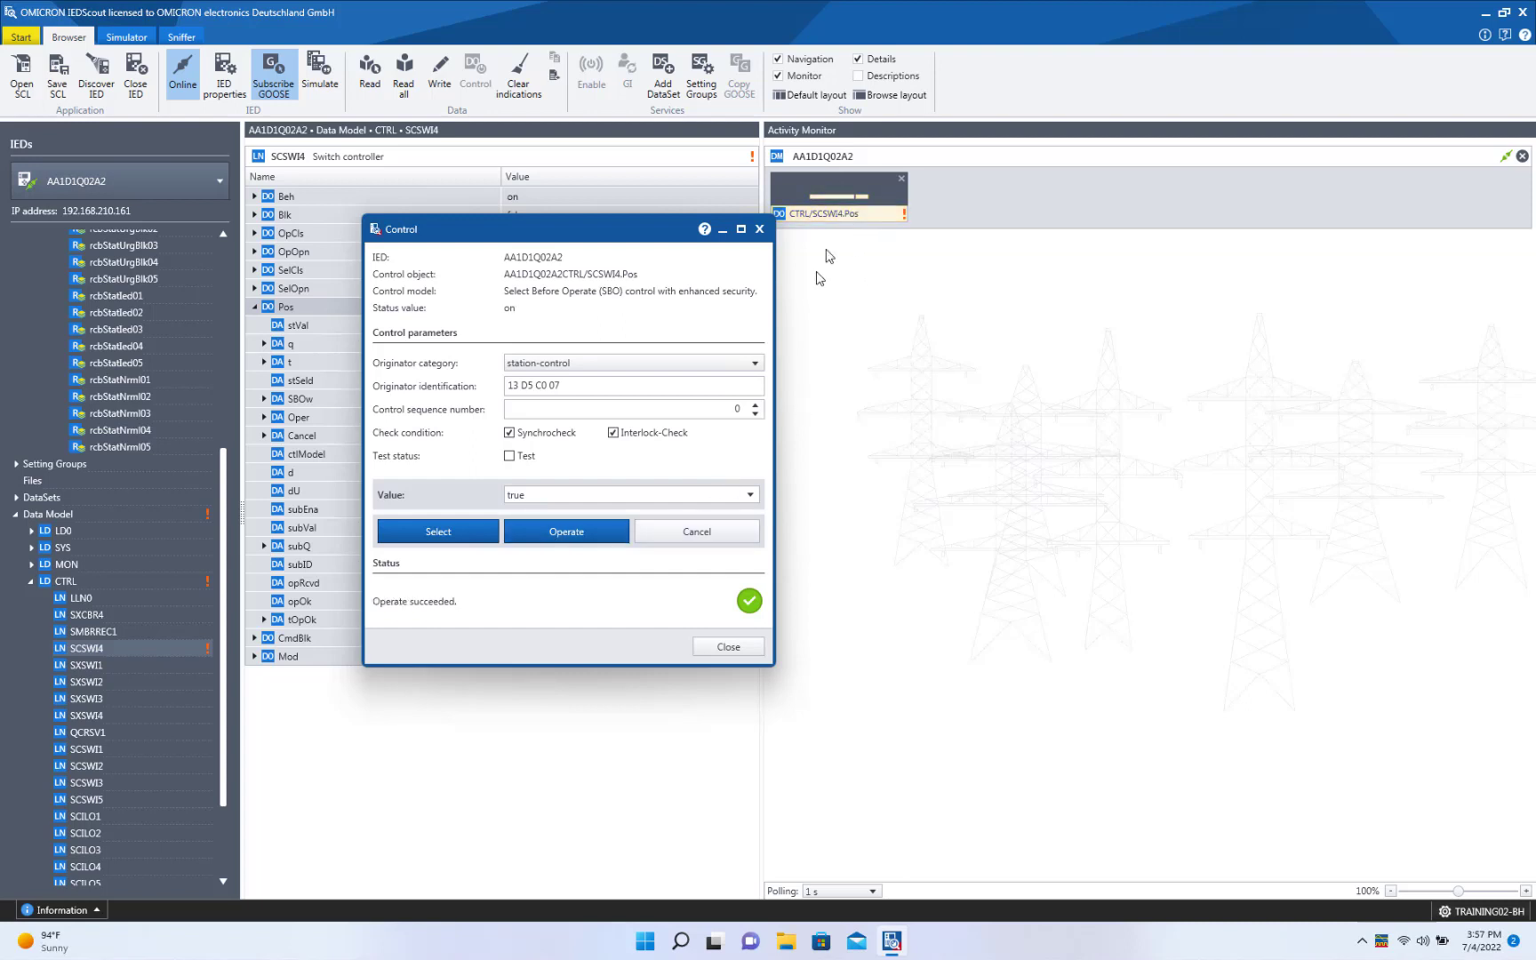
{"action": "left_click", "coordinate": [728, 646]}
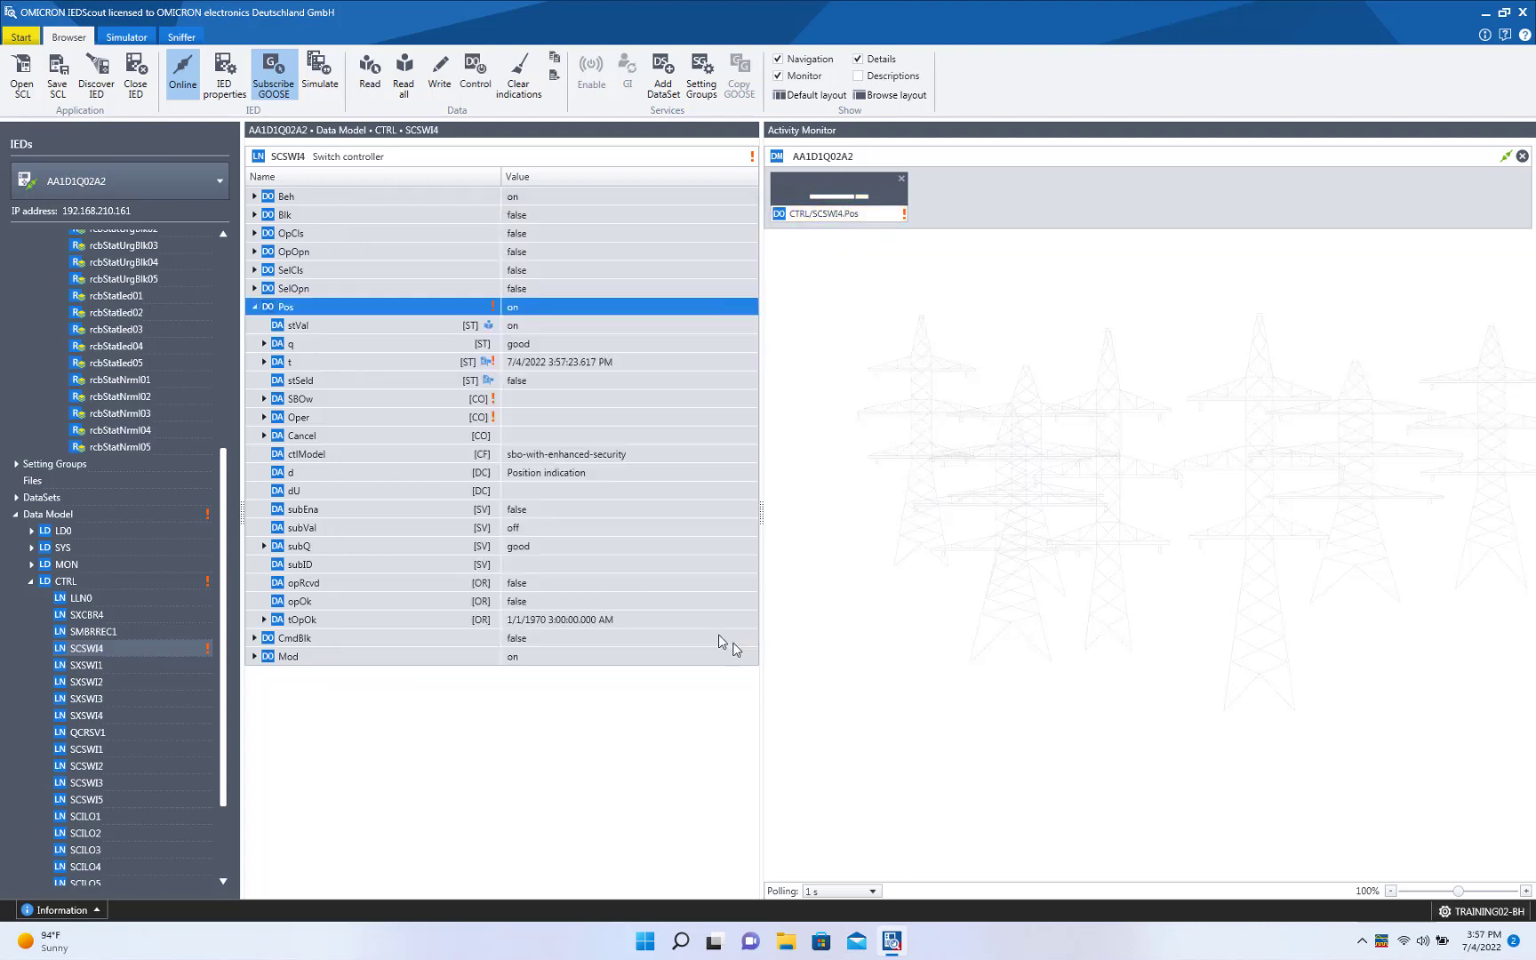
Minimize the remote session and examine the select, operate and report messages for SCSWI4.Pos in the local IEDScout Sniffer capture.
{"action": "mouse_move", "coordinate": [811, 7]}
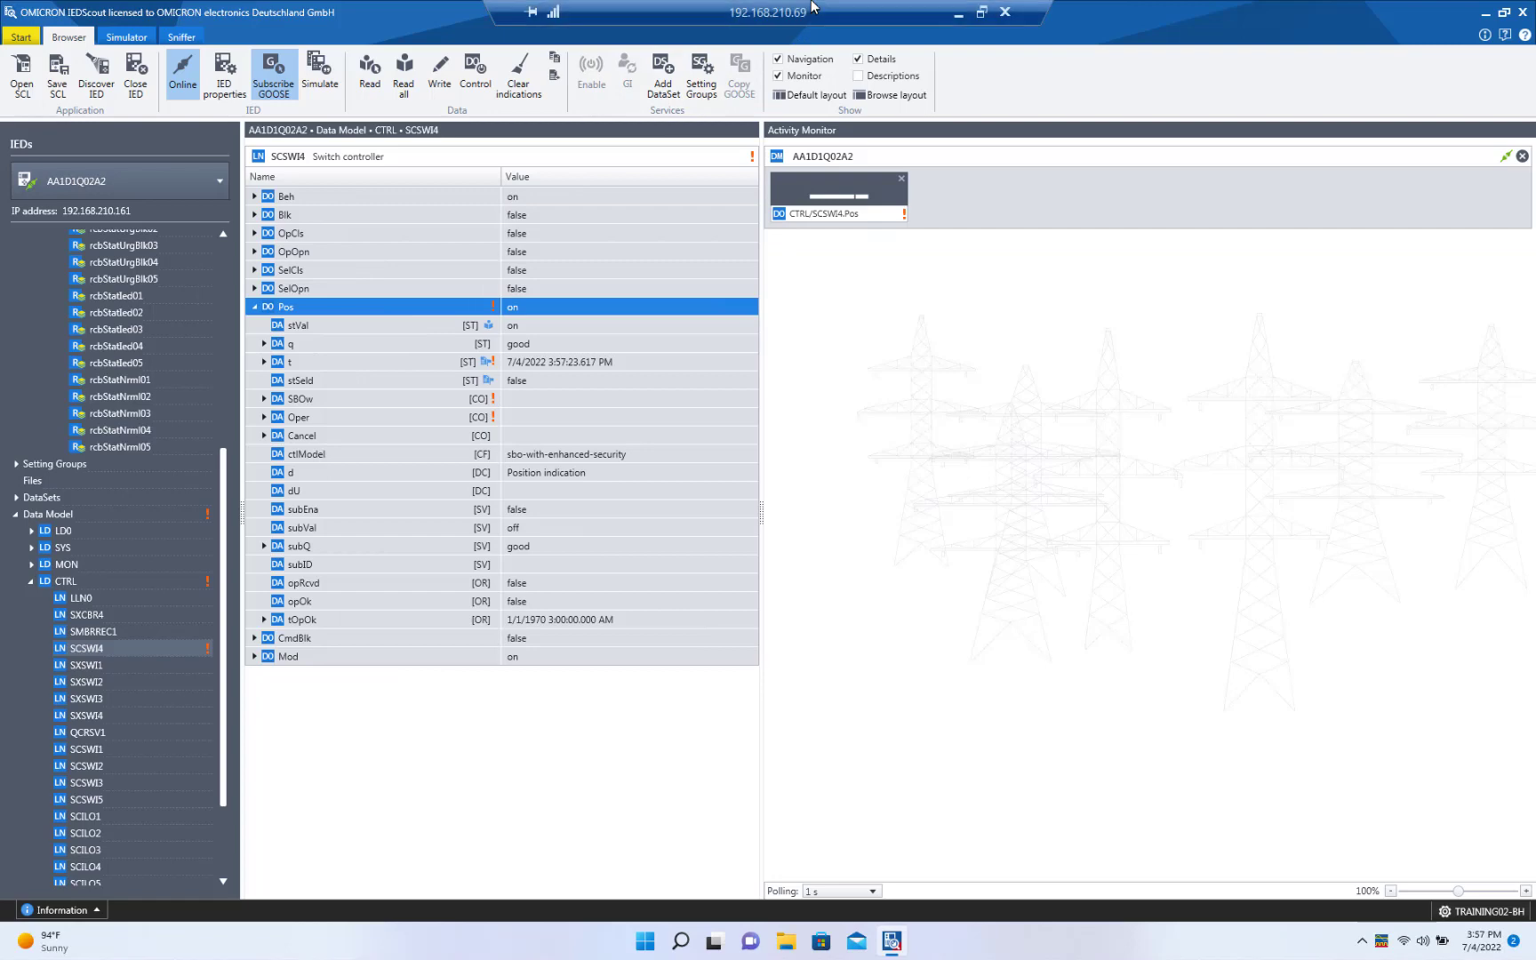
{"action": "left_click", "coordinate": [956, 11]}
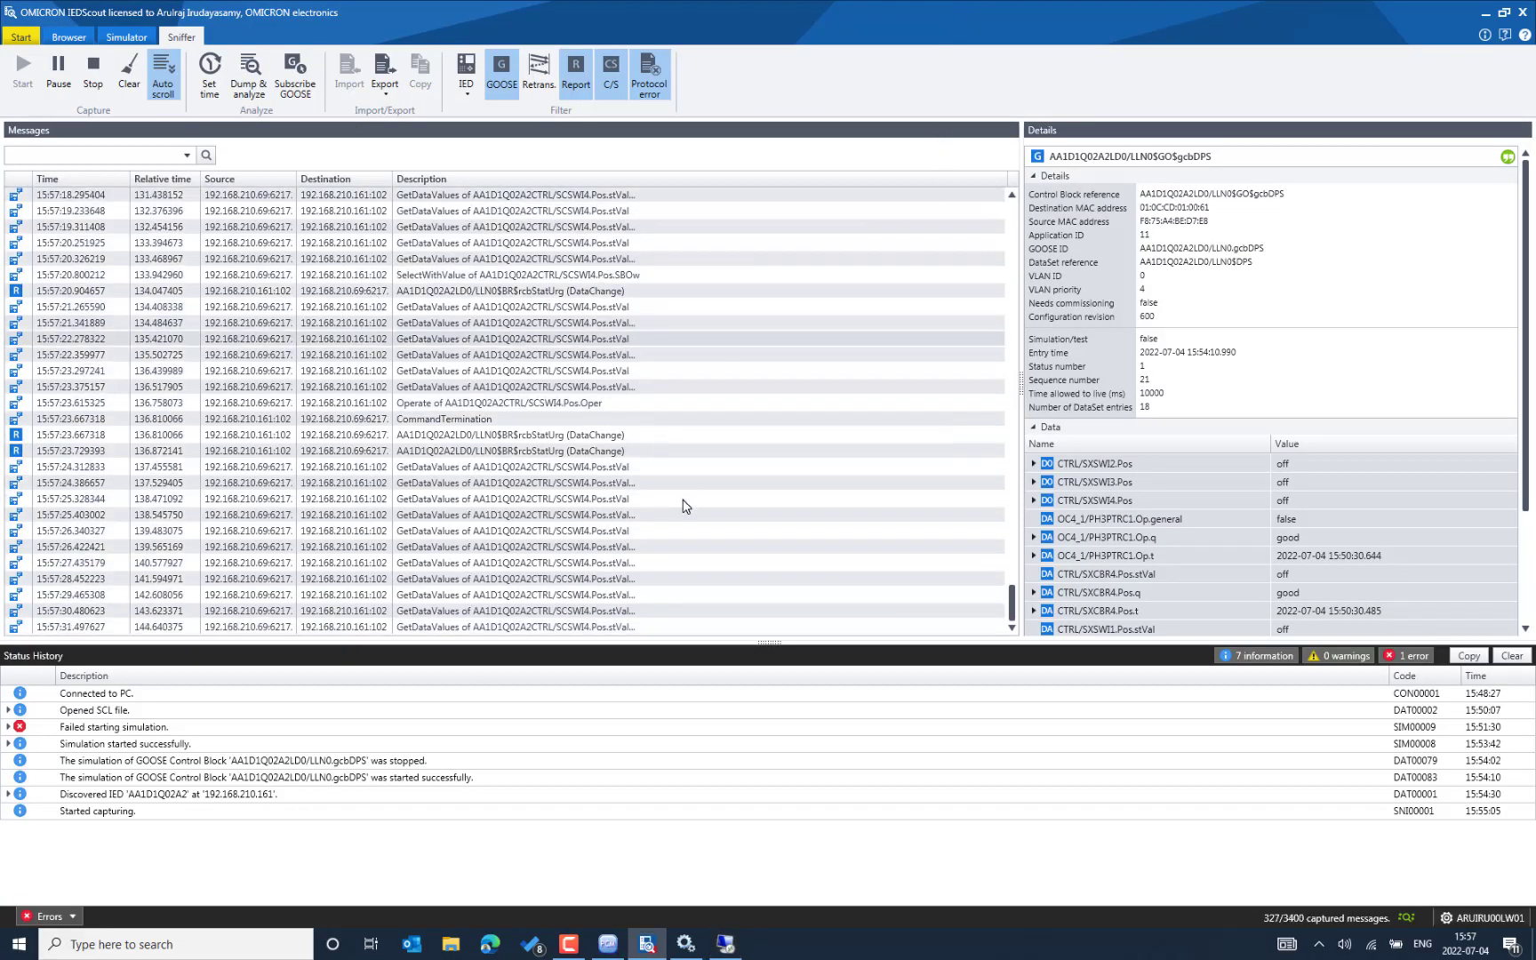
{"action": "scroll", "coordinate": [748, 439], "scroll_direction": "up", "scroll_amount": 2}
{"action": "scroll", "coordinate": [738, 400], "scroll_direction": "down", "scroll_amount": 3}
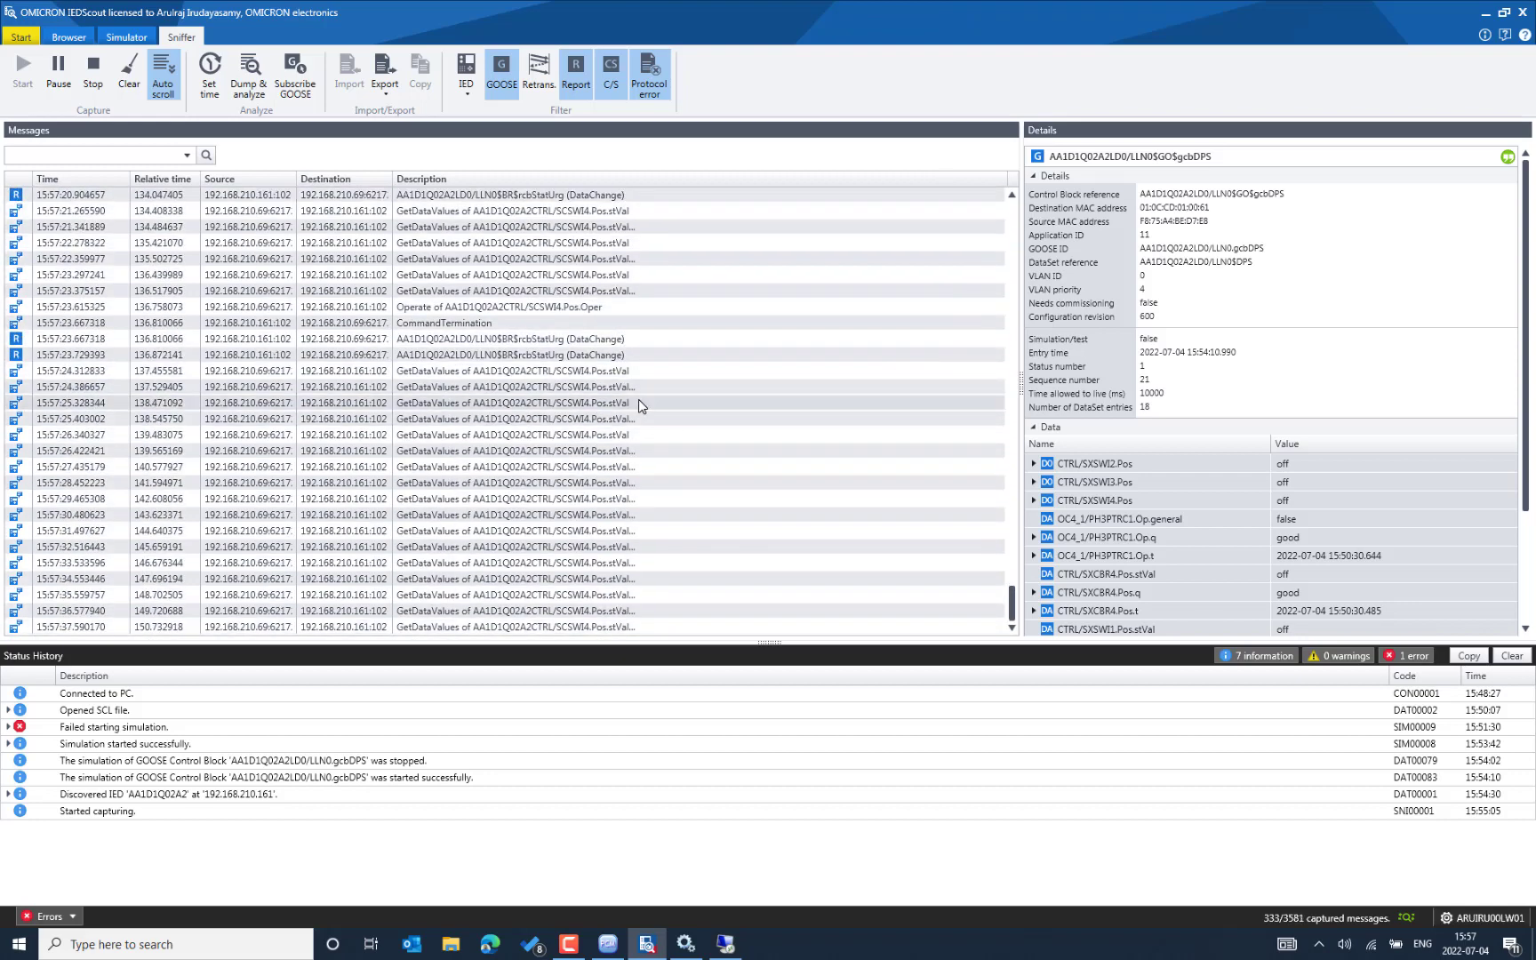
{"action": "scroll", "coordinate": [702, 425], "scroll_direction": "up", "scroll_amount": 1}
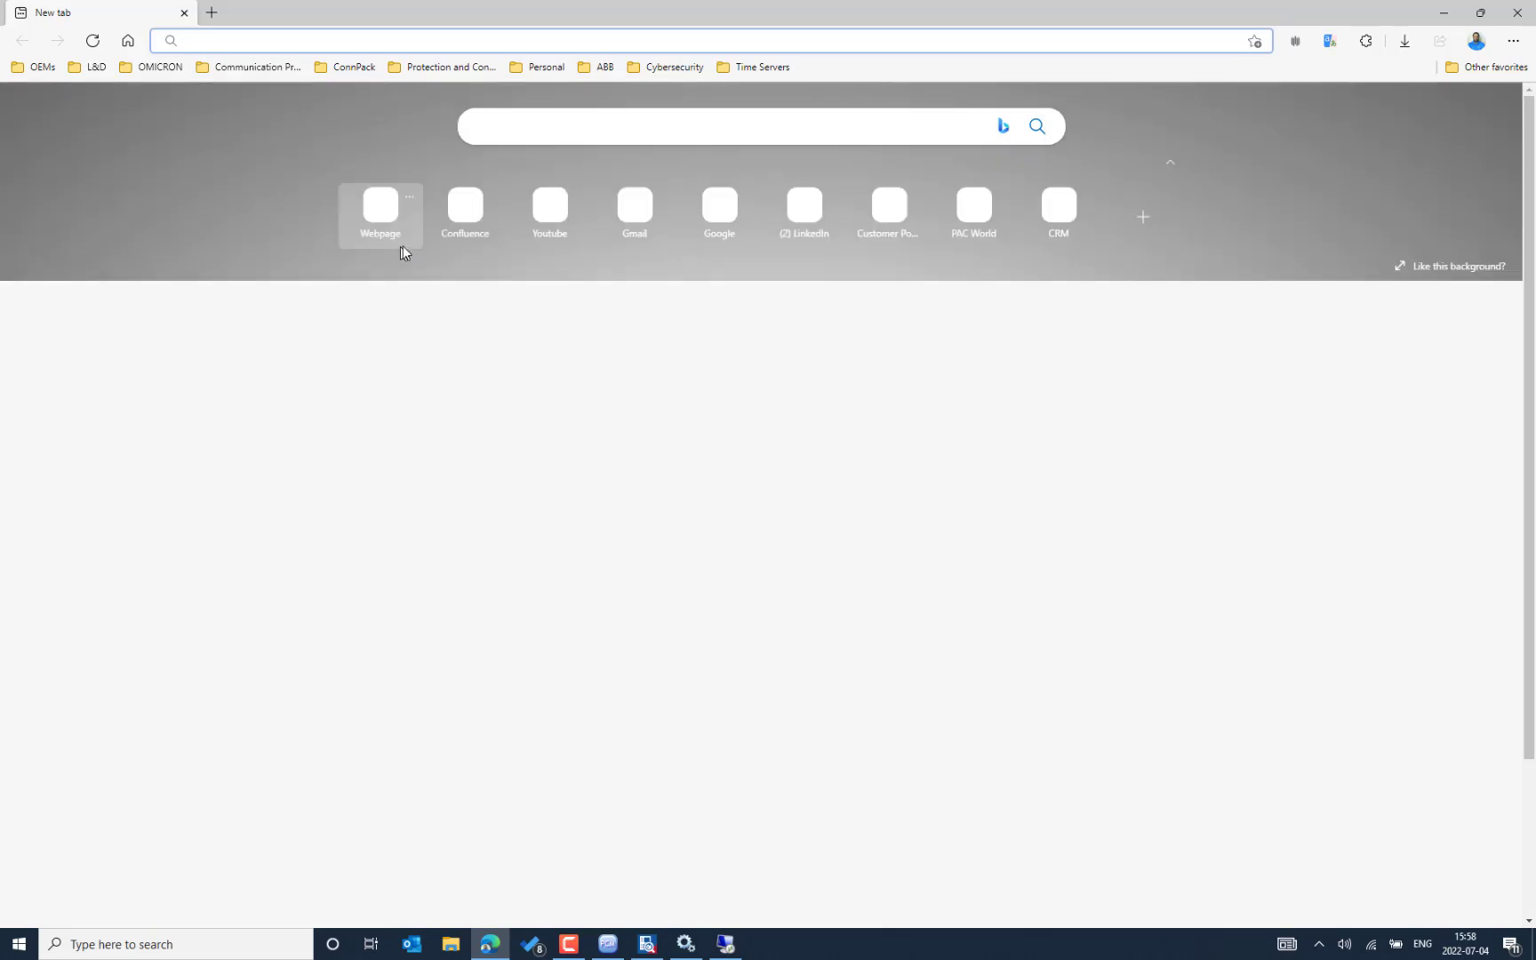
In the web browser, open the Technical Support page of the OMICRON website and view the regional support contacts.
{"action": "left_click", "coordinate": [378, 229]}
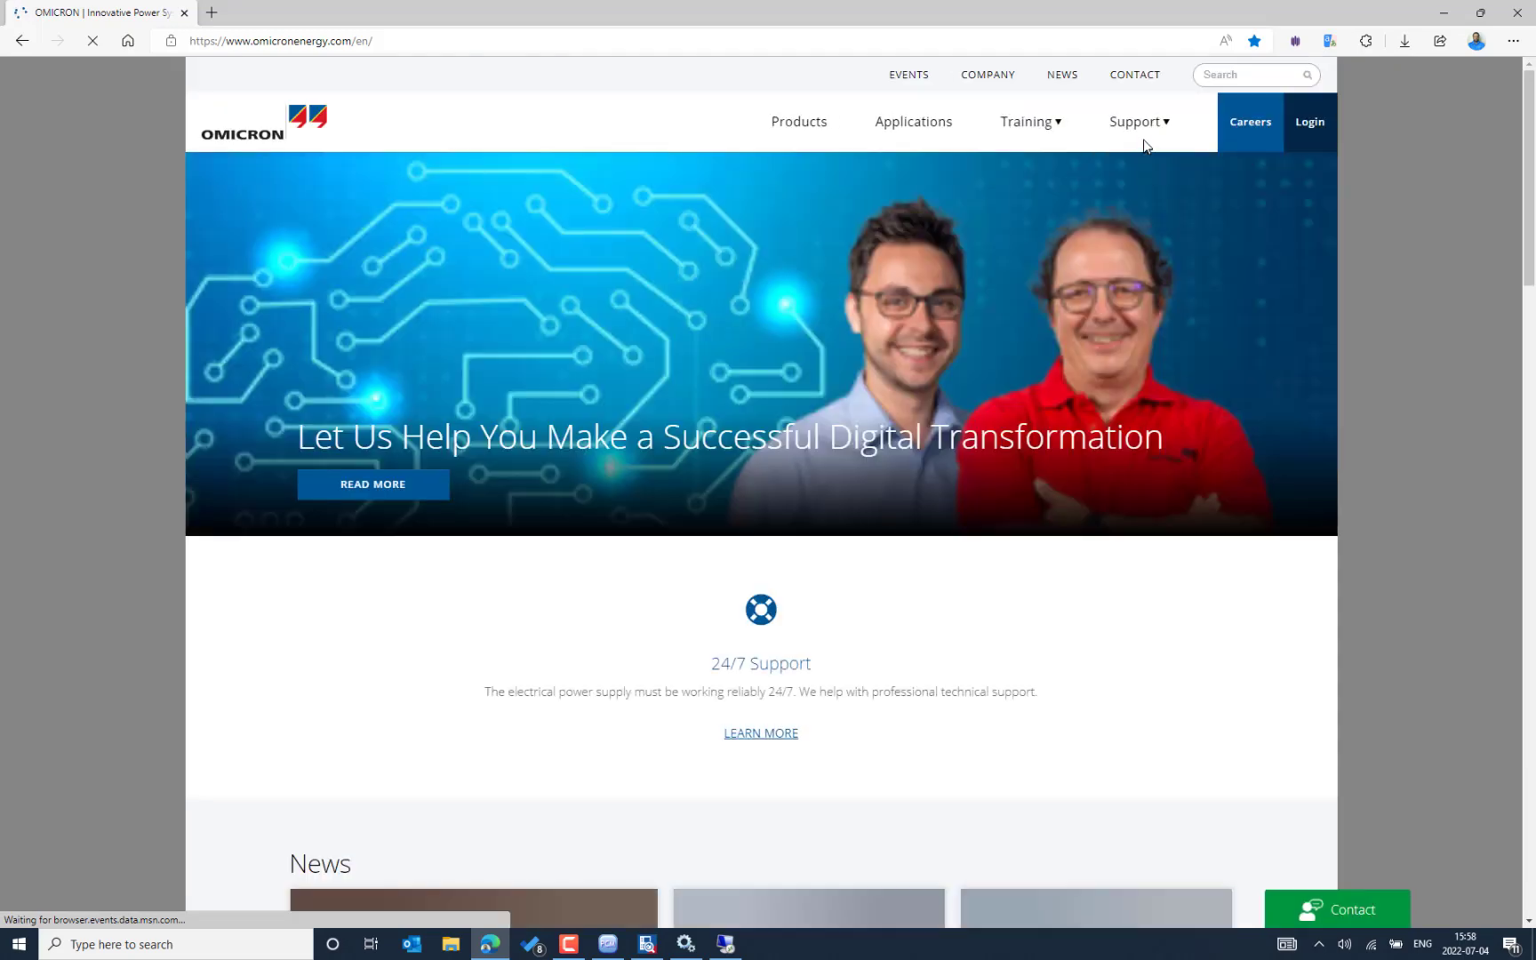
{"action": "mouse_move", "coordinate": [1143, 141]}
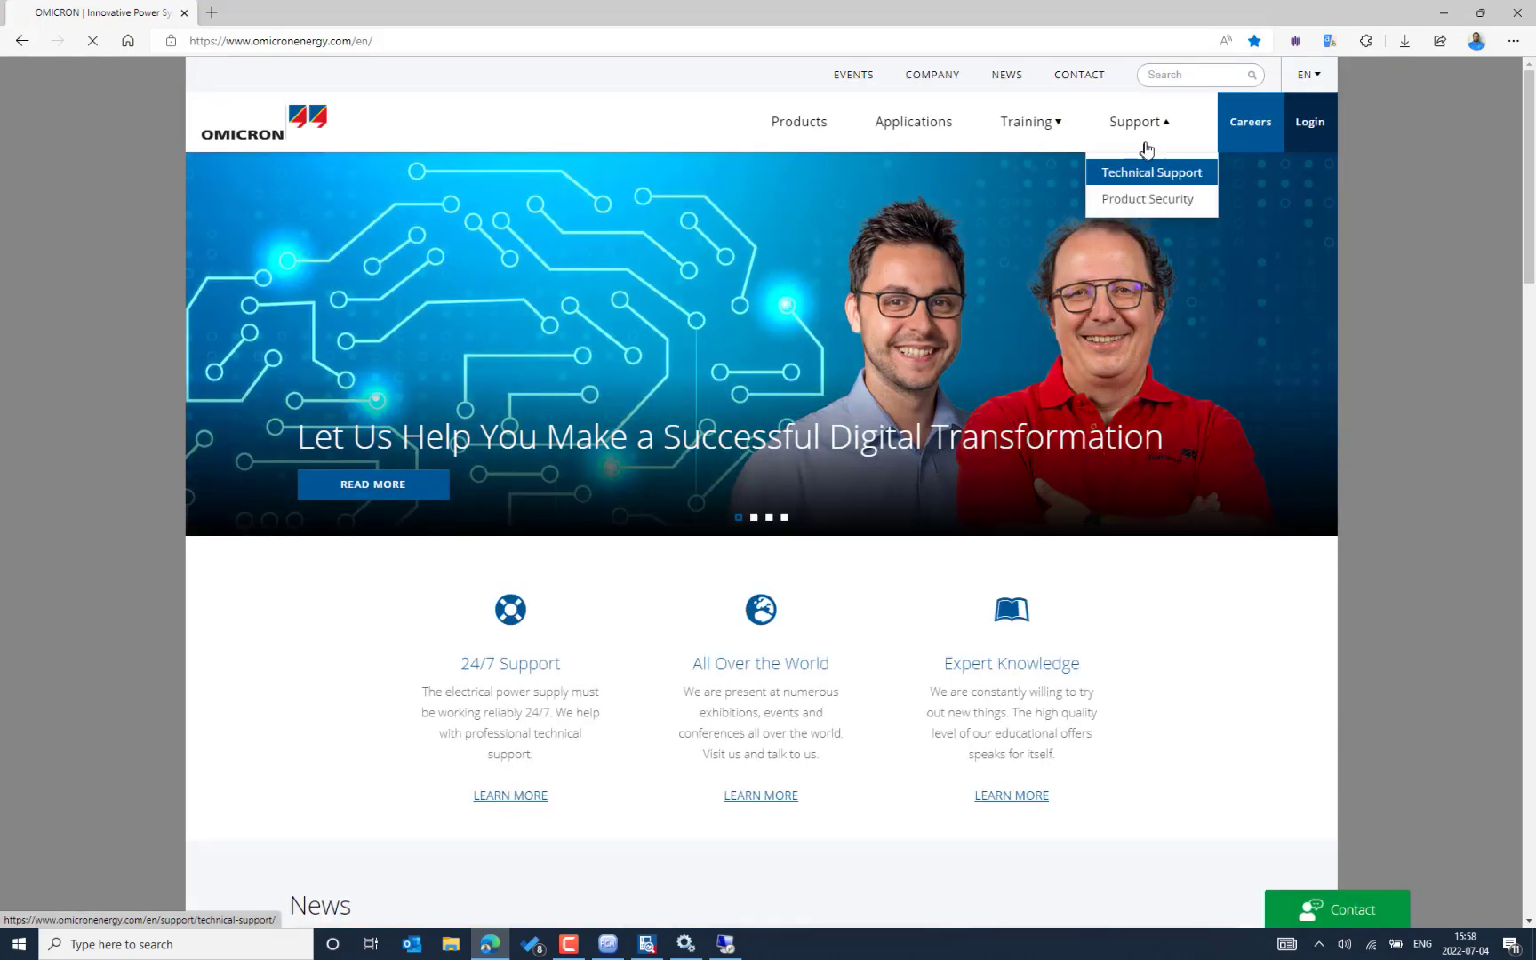
{"action": "left_click", "coordinate": [1152, 171]}
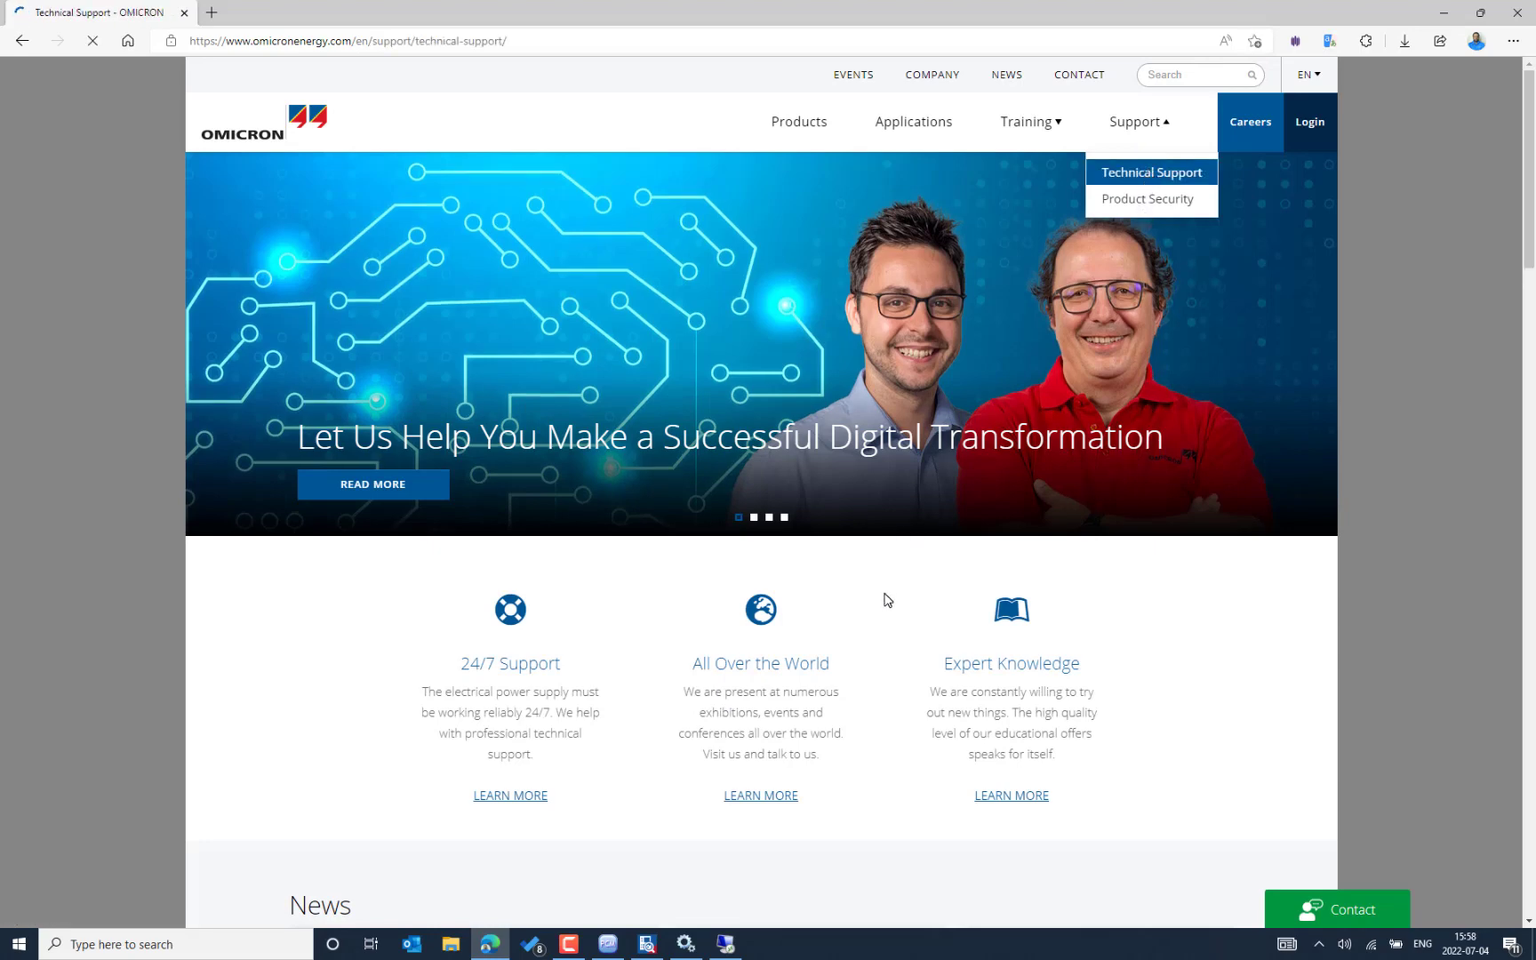
{"action": "scroll", "coordinate": [819, 638], "scroll_direction": "down", "scroll_amount": 10}
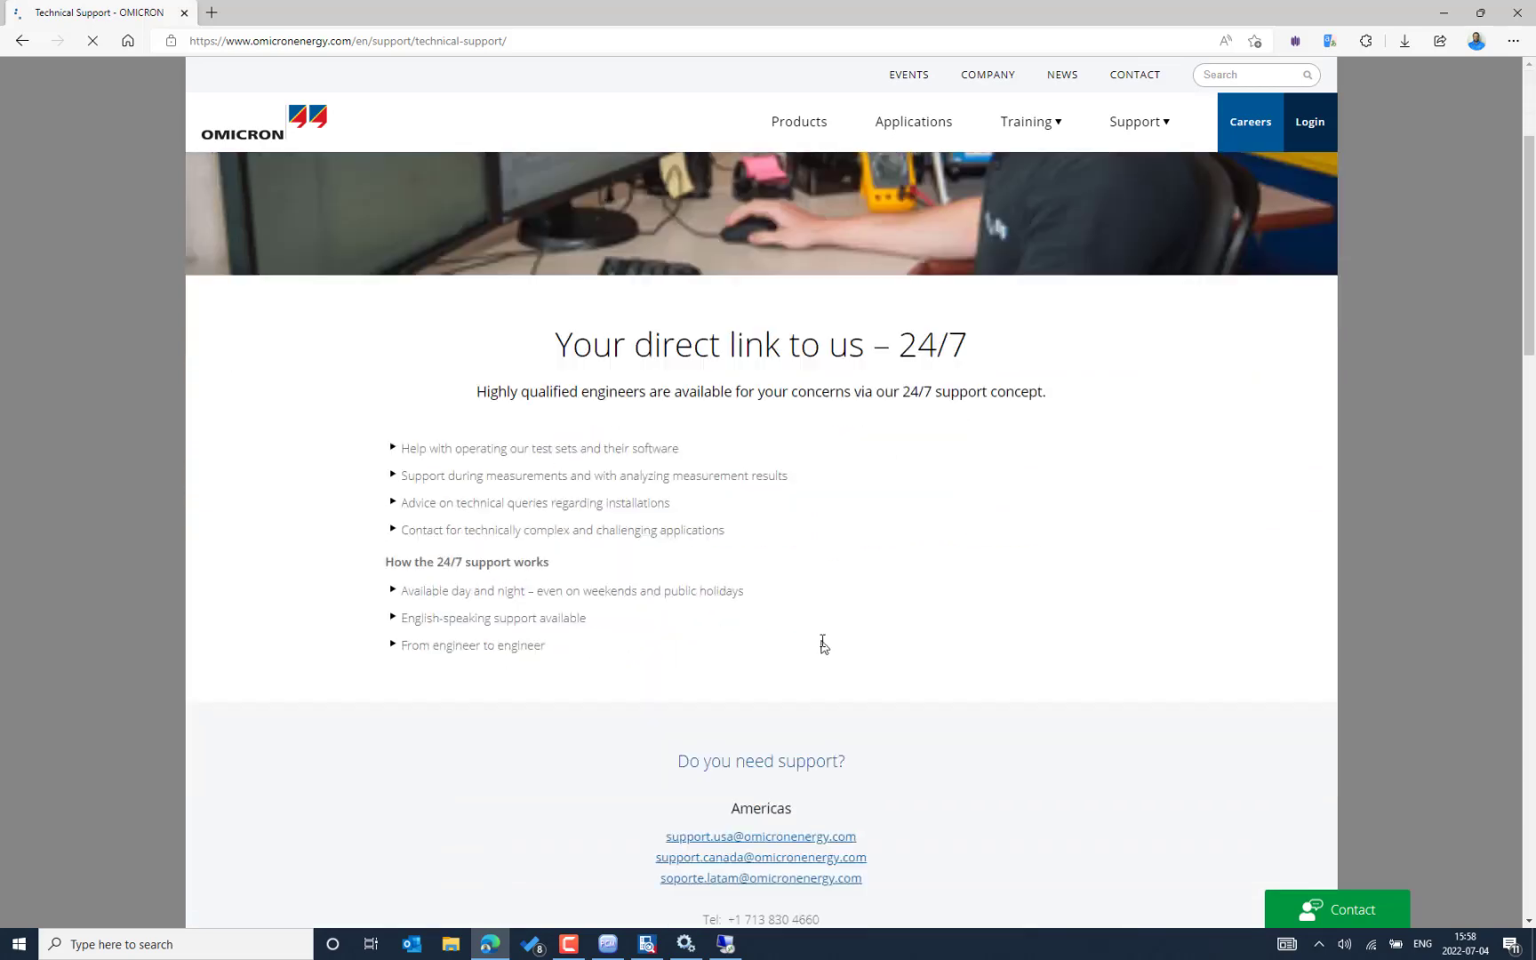
{"action": "scroll", "coordinate": [858, 498], "scroll_direction": "up", "scroll_amount": 3}
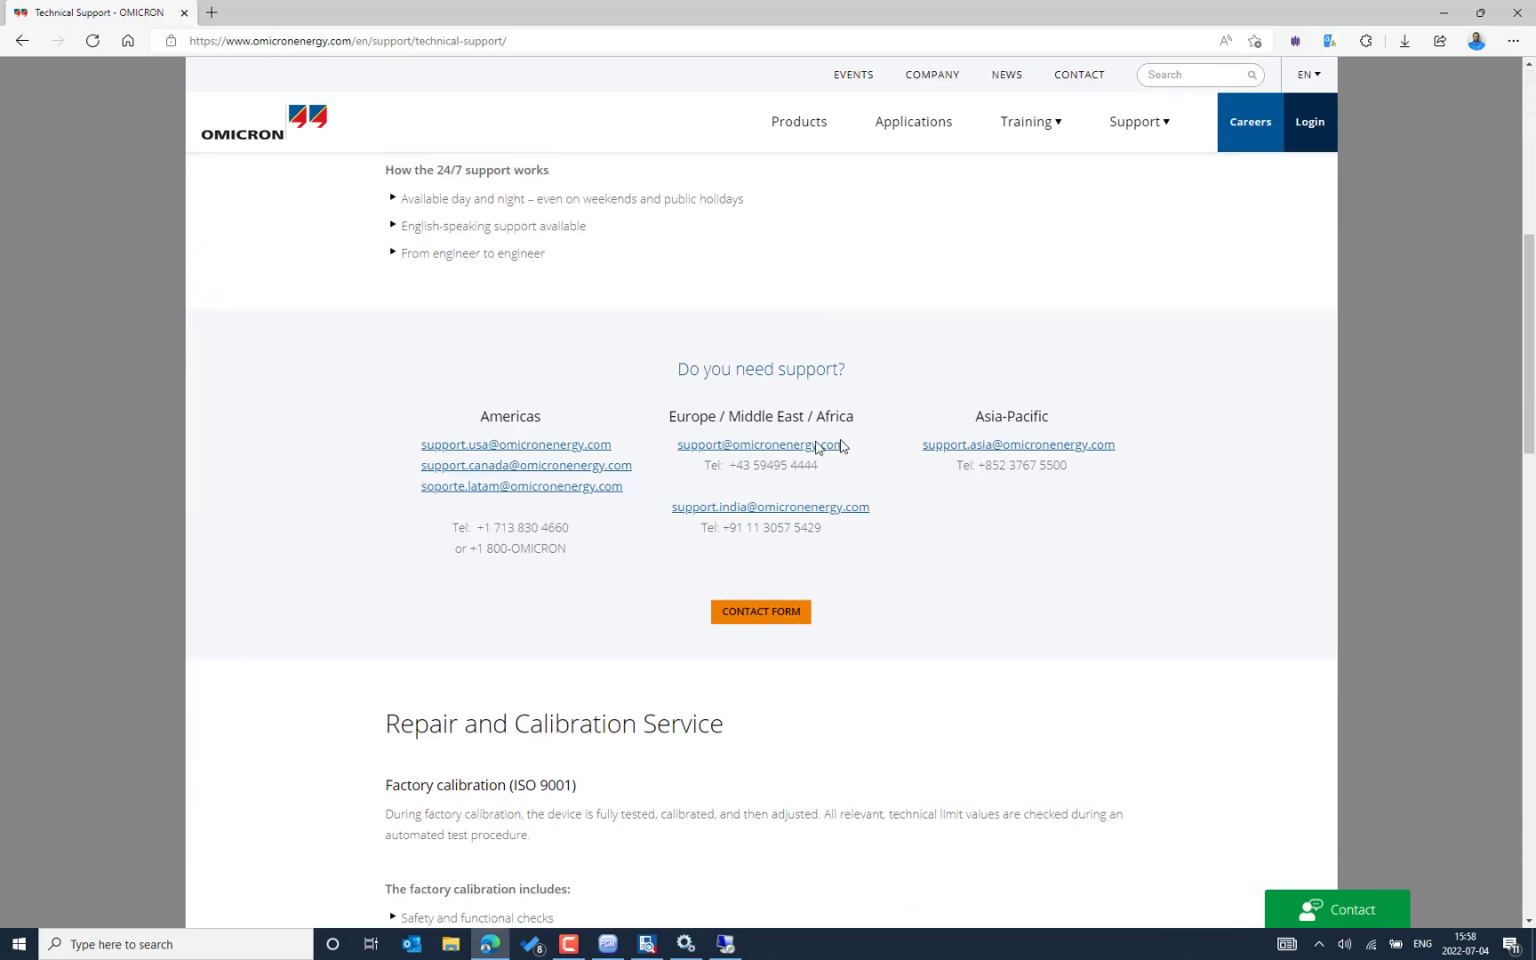